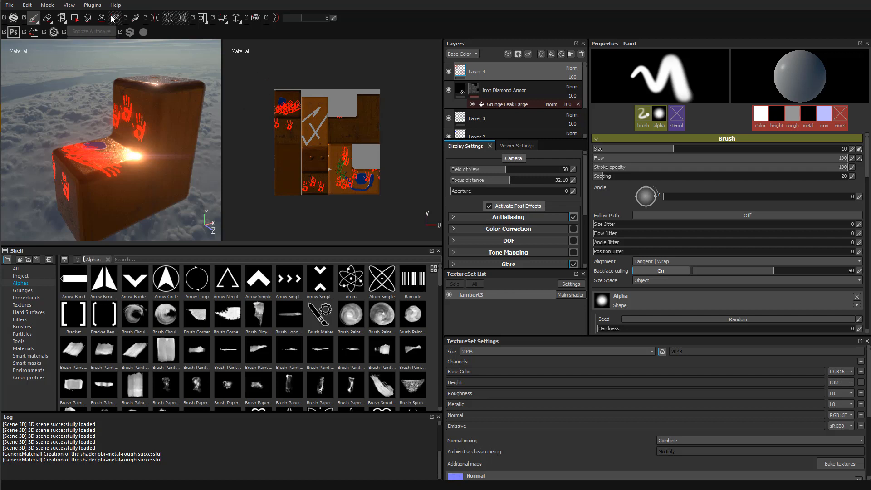
Look through the plugin list and file commands, then cancel a COLLADA mesh export
{"action": "left_click", "coordinate": [93, 5]}
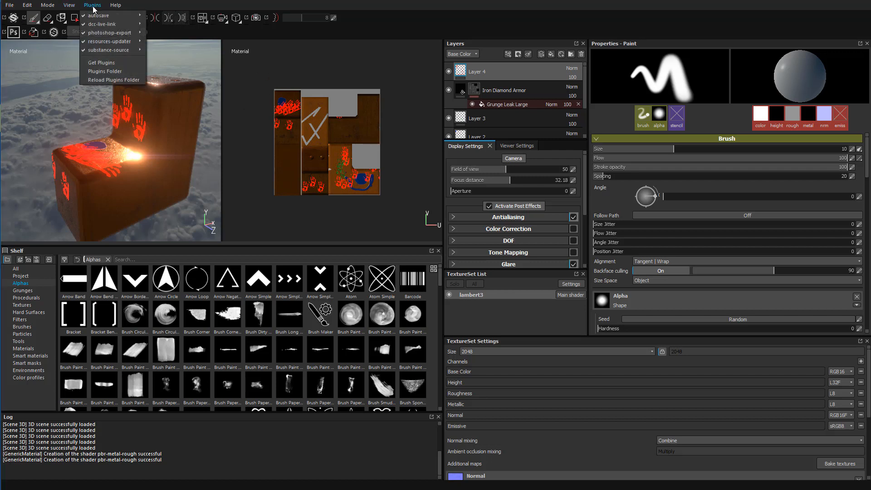
{"action": "mouse_move", "coordinate": [106, 26]}
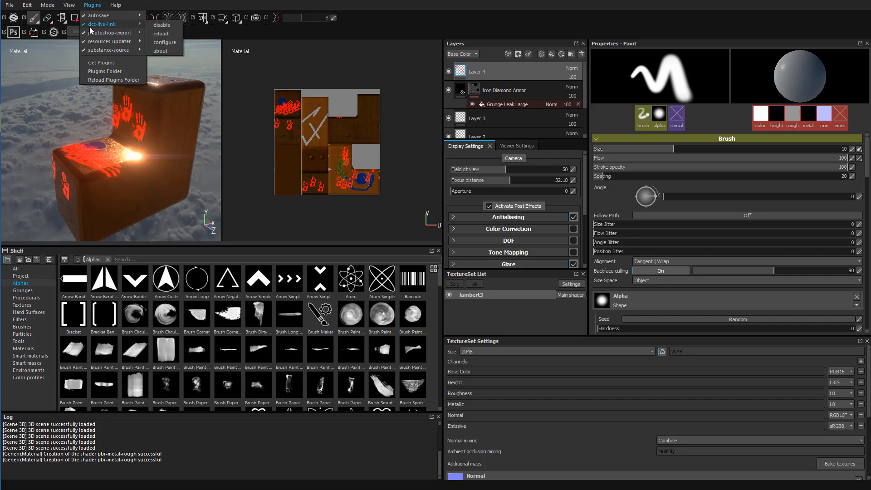
{"action": "left_click", "coordinate": [11, 5]}
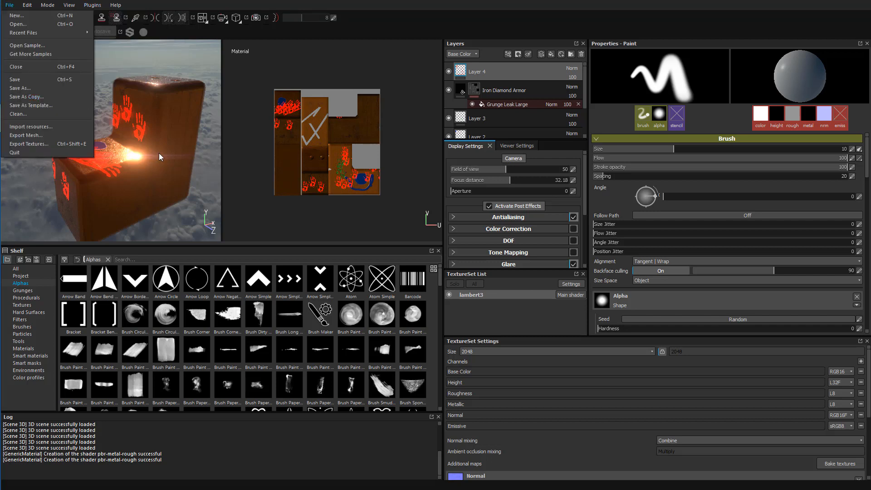
{"action": "left_click", "coordinate": [188, 1]}
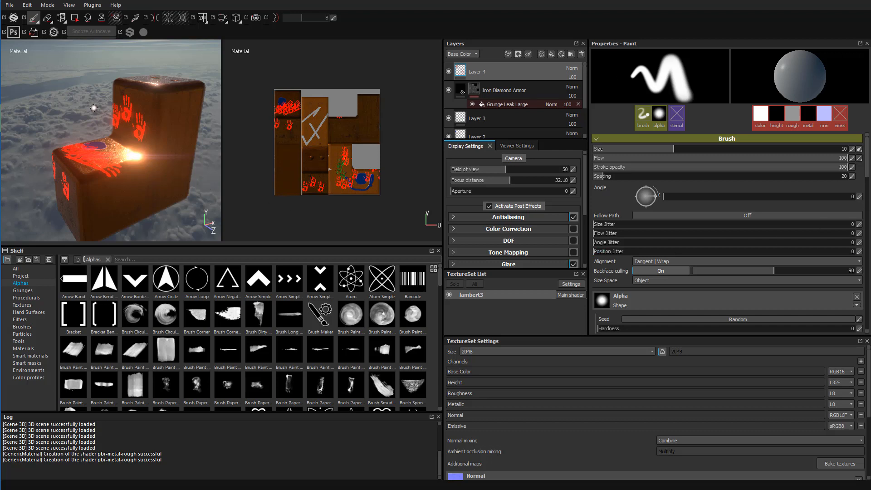
{"action": "left_click", "coordinate": [8, 5]}
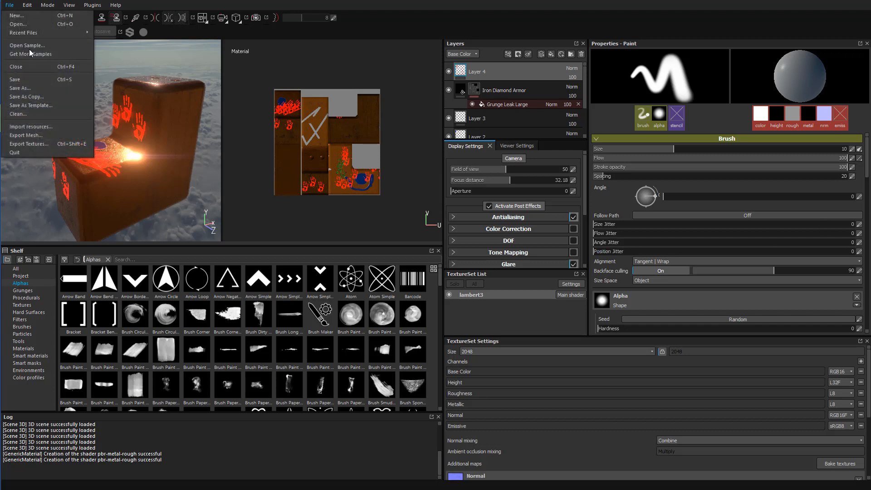
{"action": "left_click", "coordinate": [54, 135]}
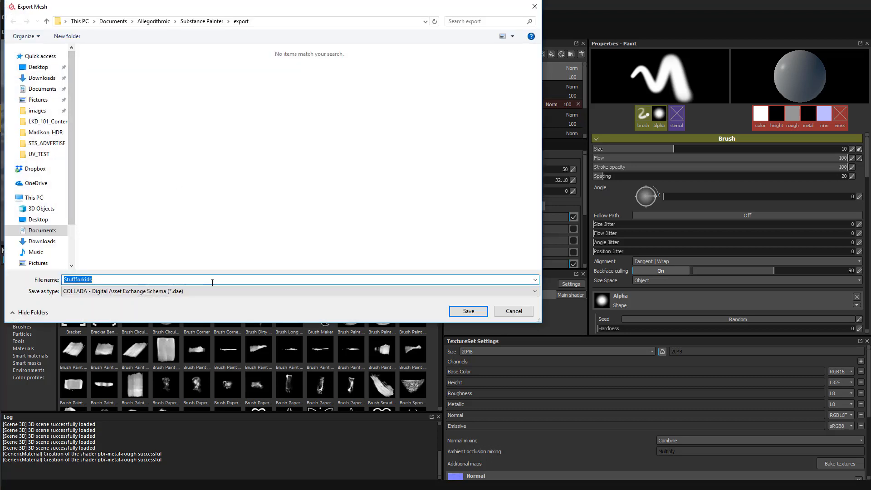
{"action": "left_click", "coordinate": [137, 293]}
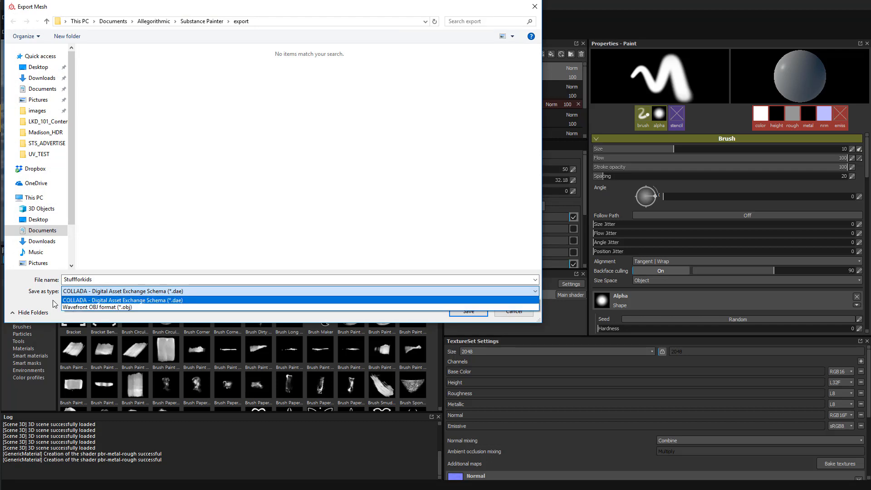
{"action": "left_click", "coordinate": [34, 298]}
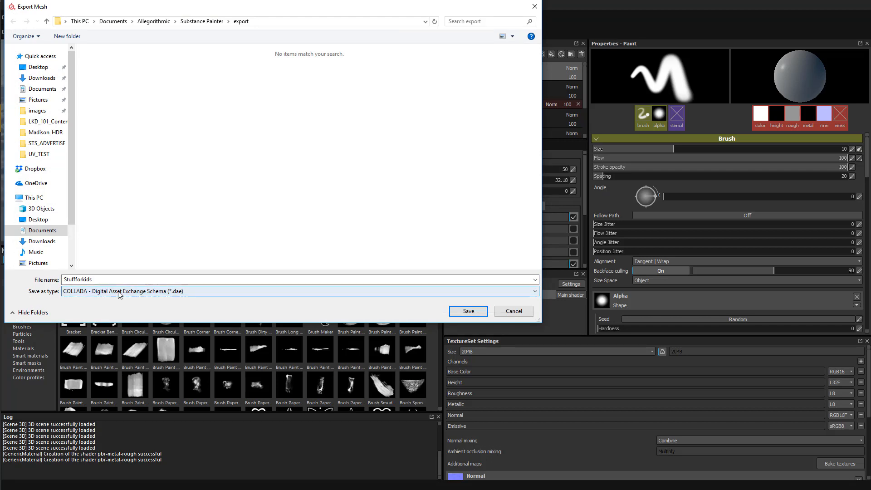
{"action": "left_click", "coordinate": [524, 313]}
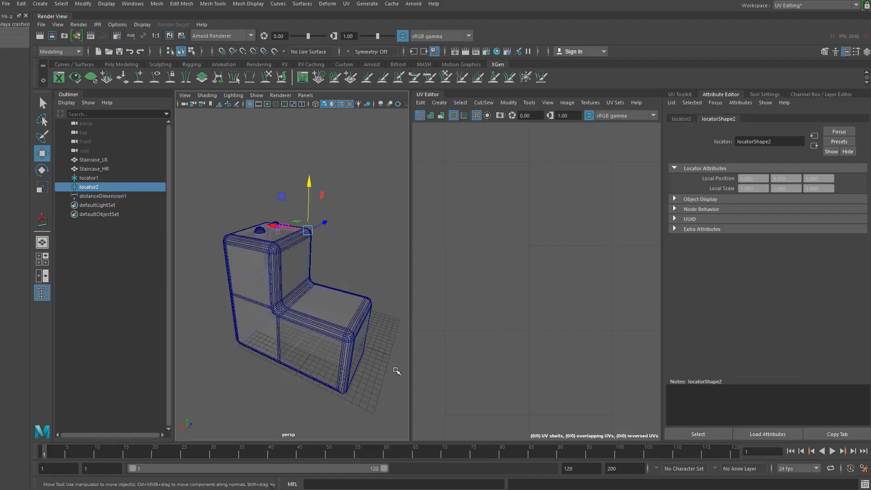
Select Staircase_LR and run Export Selection with FBX export as the file type
{"action": "left_click", "coordinate": [96, 168]}
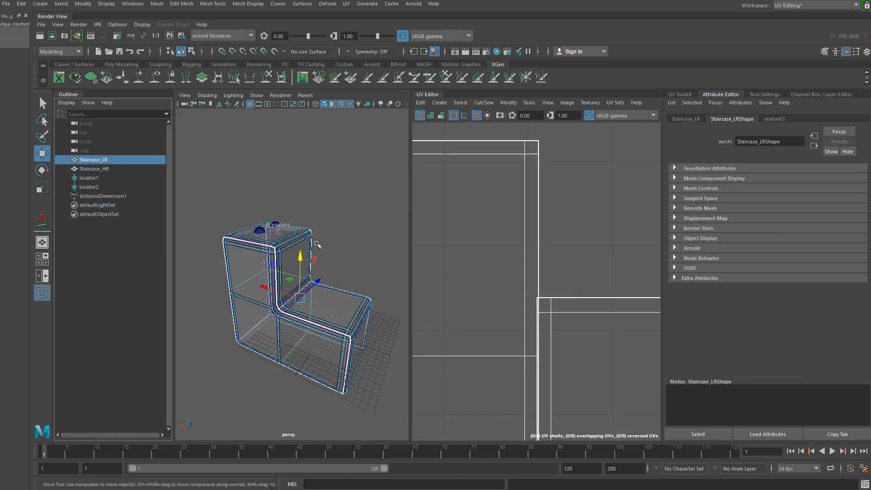
{"action": "left_click", "coordinate": [110, 162]}
{"action": "left_click", "coordinate": [6, 4]}
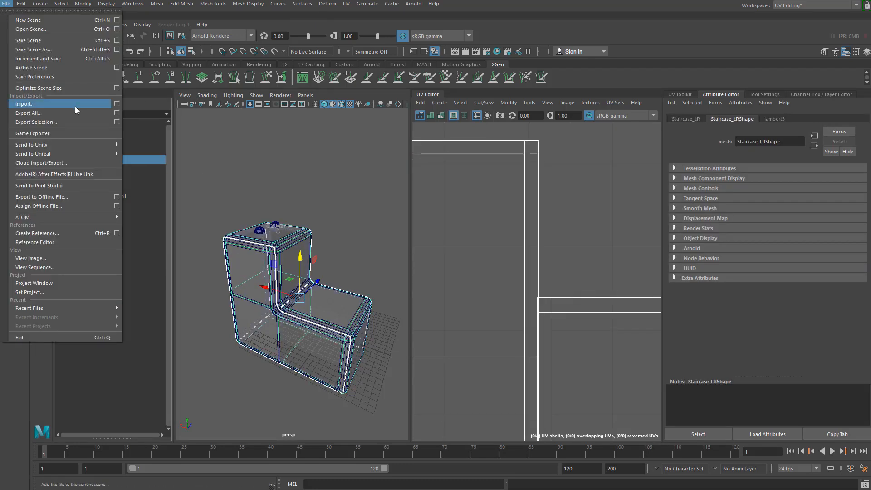
{"action": "left_click", "coordinate": [116, 122]}
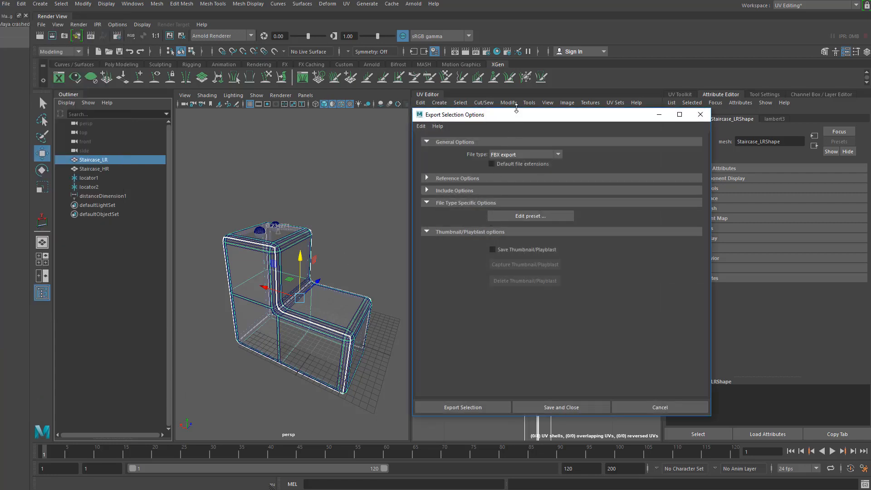
{"action": "left_click_drag", "start_coordinate": [516, 118], "coordinate": [320, 101]}
{"action": "left_click", "coordinate": [323, 138]}
{"action": "left_click", "coordinate": [391, 132]}
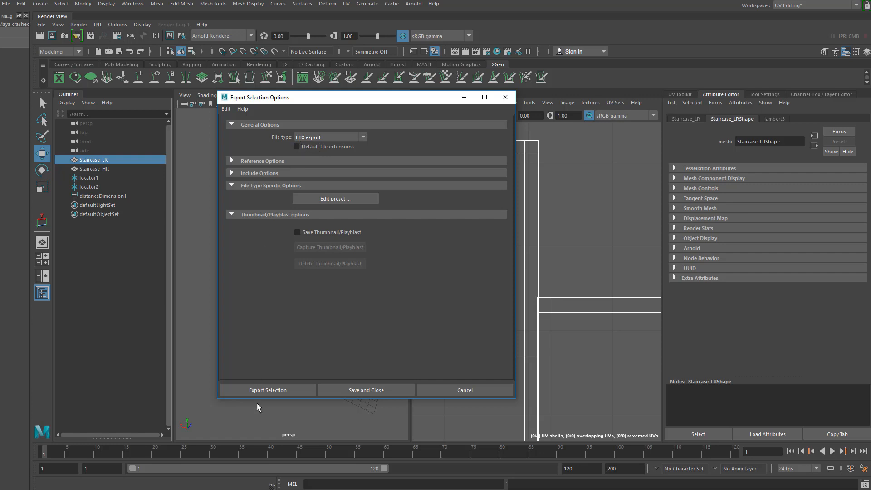
{"action": "left_click", "coordinate": [260, 390]}
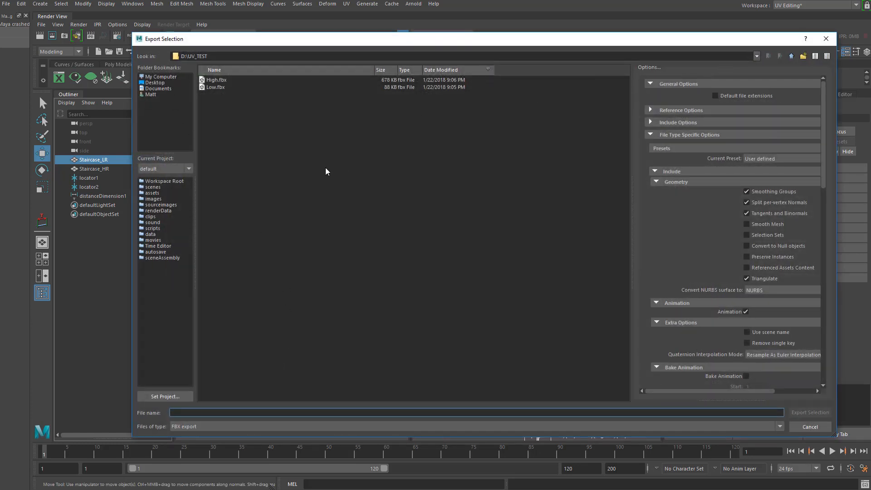
Make a new folder named Dumb_Pillar_Export inside D:\UV_TEST
{"action": "left_click", "coordinate": [803, 55]}
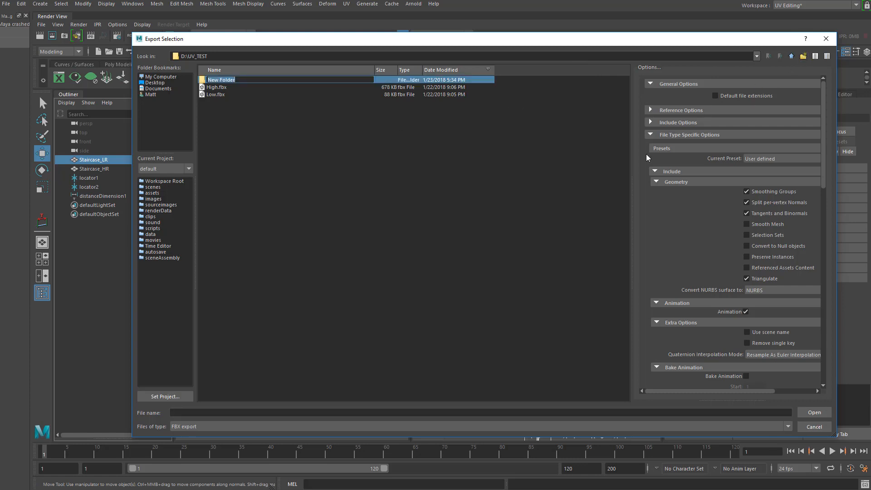
{"action": "type", "text": "Dumb_Pillar_Export"}
{"action": "key", "text": "Return"}
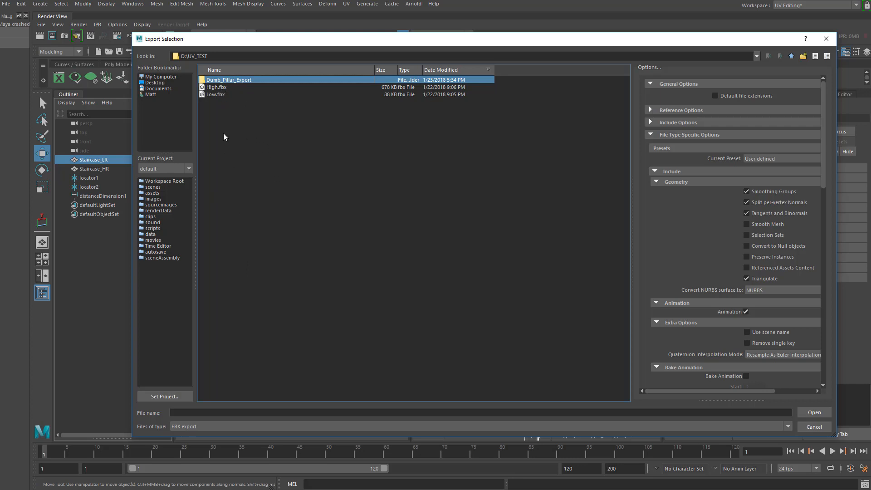
Save Staircase_LR as Pillar_Unreal_Mesh.fbx in Dumb_Pillar_Export and dismiss the export warnings
{"action": "double_click", "coordinate": [215, 80]}
{"action": "left_click", "coordinate": [207, 412]}
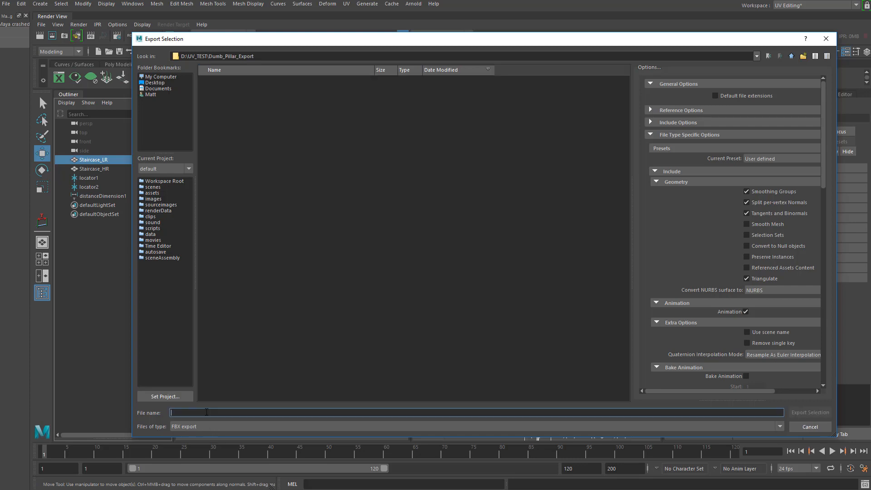
{"action": "type", "text": "Ppil"}
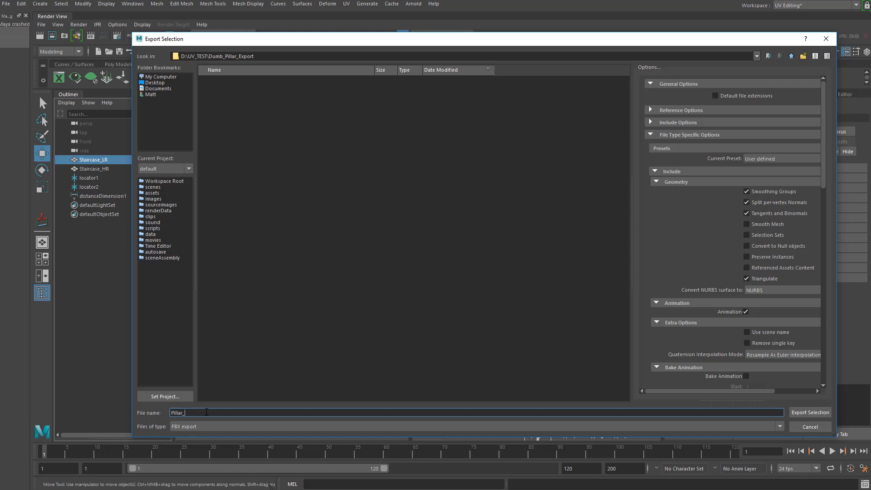
{"action": "type", "text": "ar_Unreal_Mesh"}
{"action": "key", "text": "Return"}
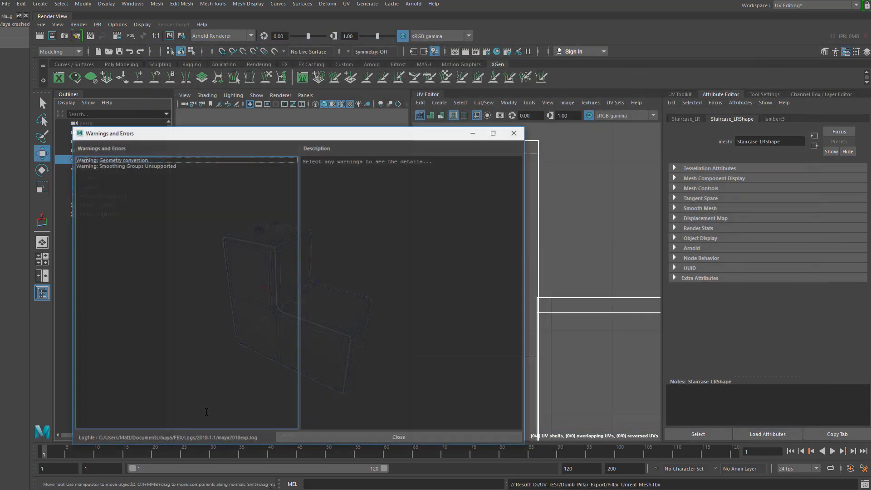
{"action": "left_click", "coordinate": [520, 136]}
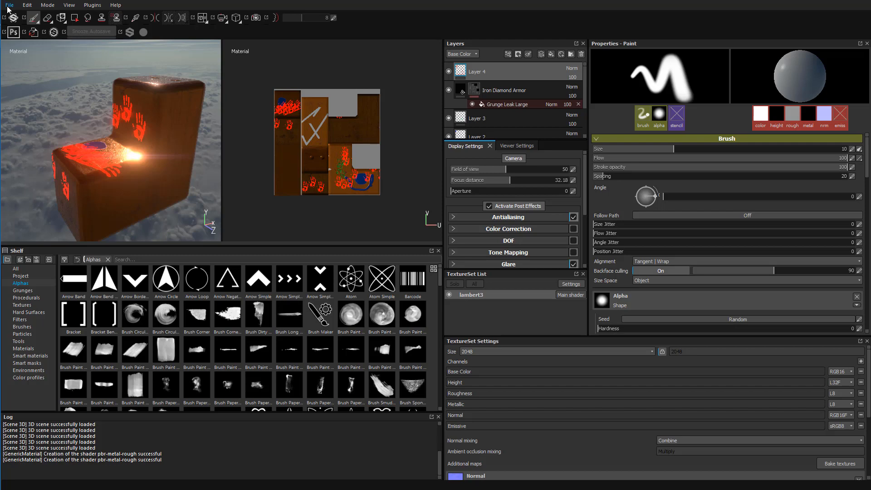
{"action": "left_click", "coordinate": [9, 5]}
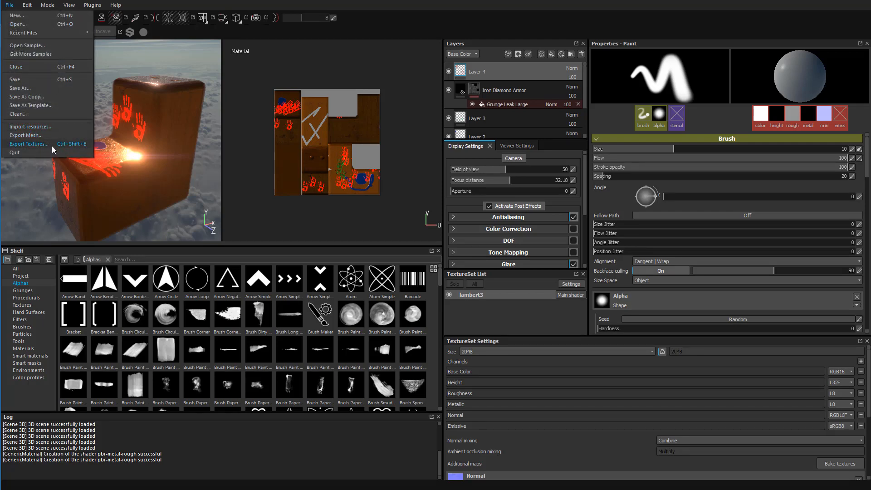
{"action": "left_click", "coordinate": [29, 143]}
{"action": "left_click_drag", "start_coordinate": [330, 92], "coordinate": [355, 146]}
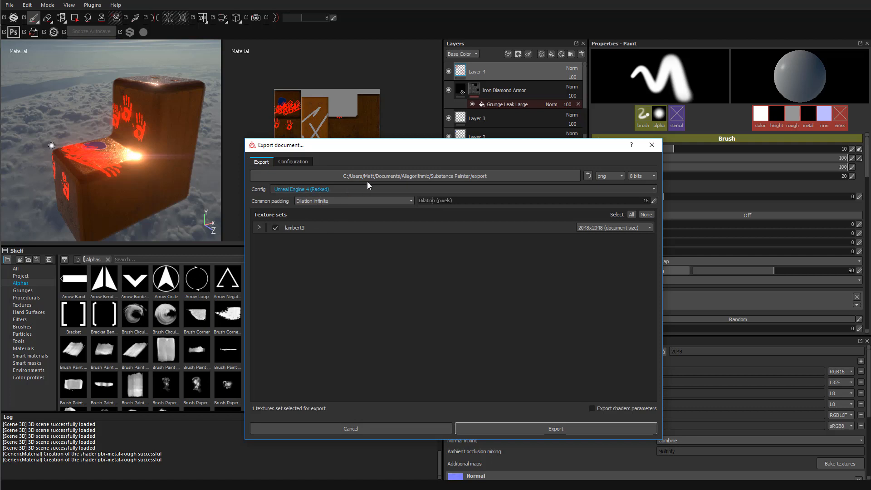
{"action": "left_click", "coordinate": [301, 189]}
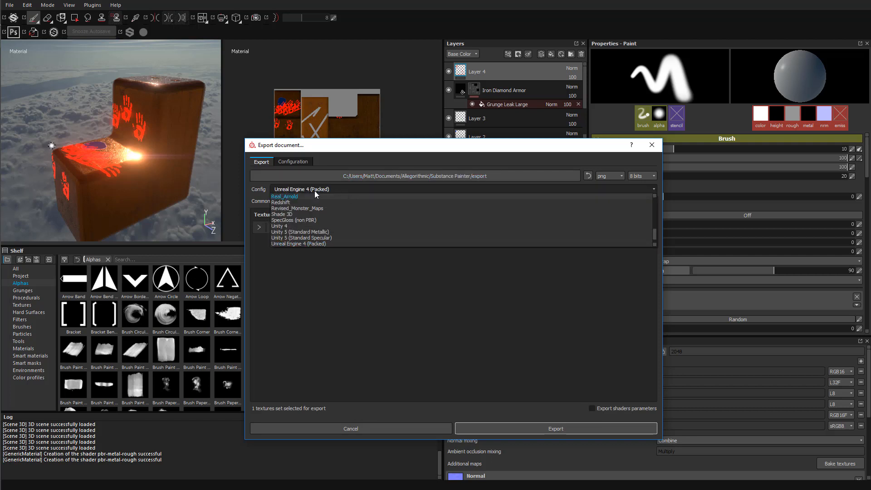
{"action": "left_click", "coordinate": [314, 192]}
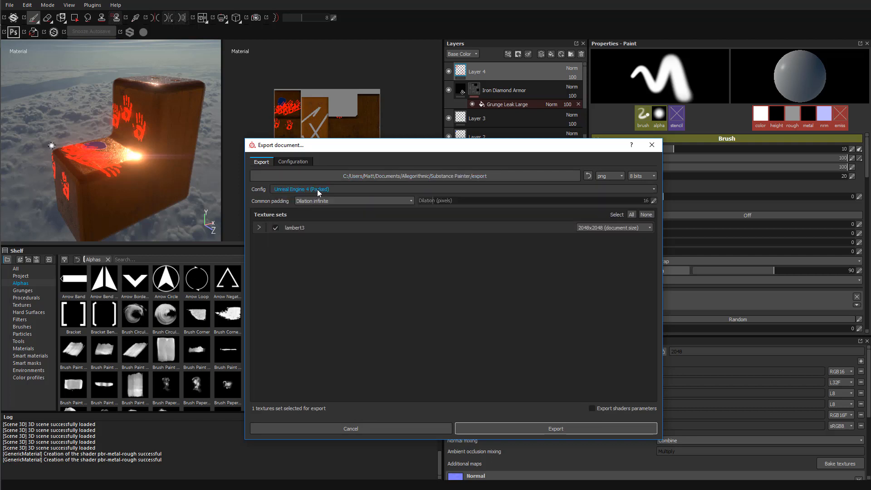
{"action": "left_click", "coordinate": [259, 228]}
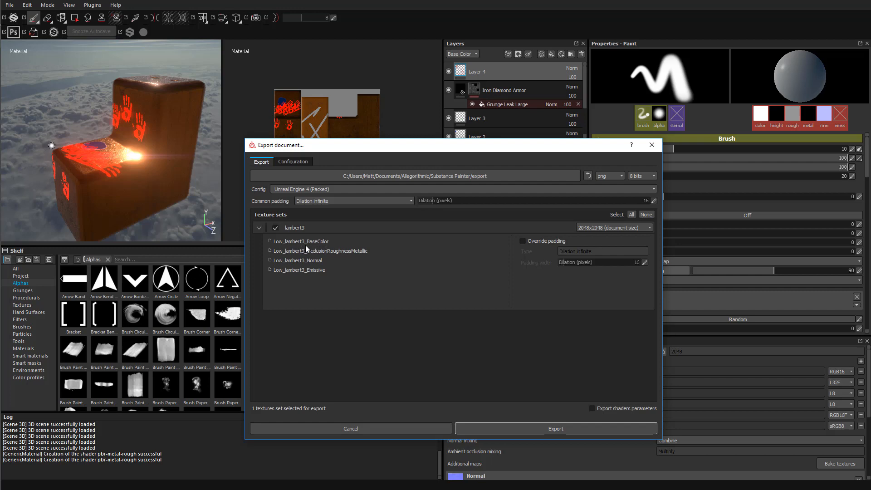
{"action": "left_click", "coordinate": [652, 144]}
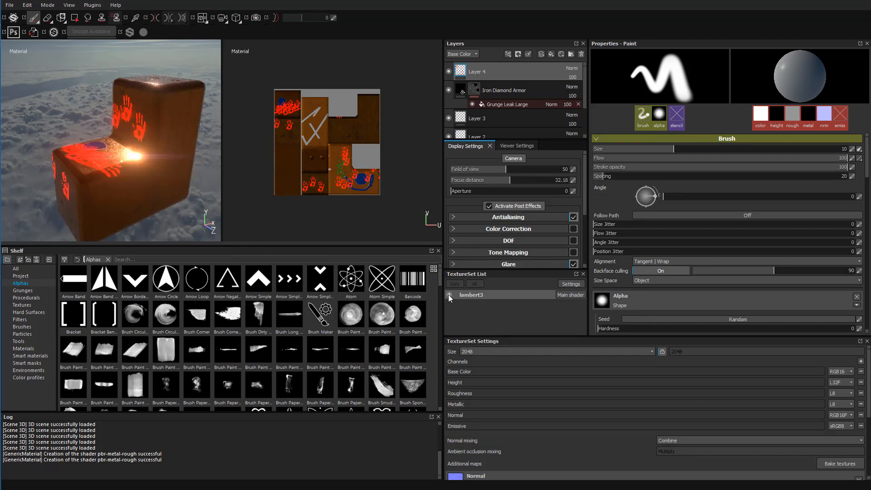
Rename the lambert3 texture set to DumbPillar
{"action": "double_click", "coordinate": [462, 295]}
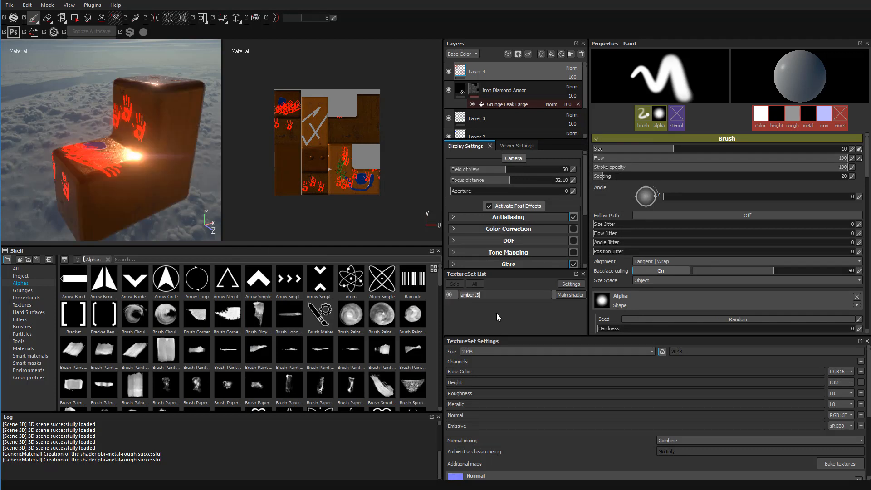
{"action": "type", "text": "DumbPillar"}
{"action": "key", "text": "Return"}
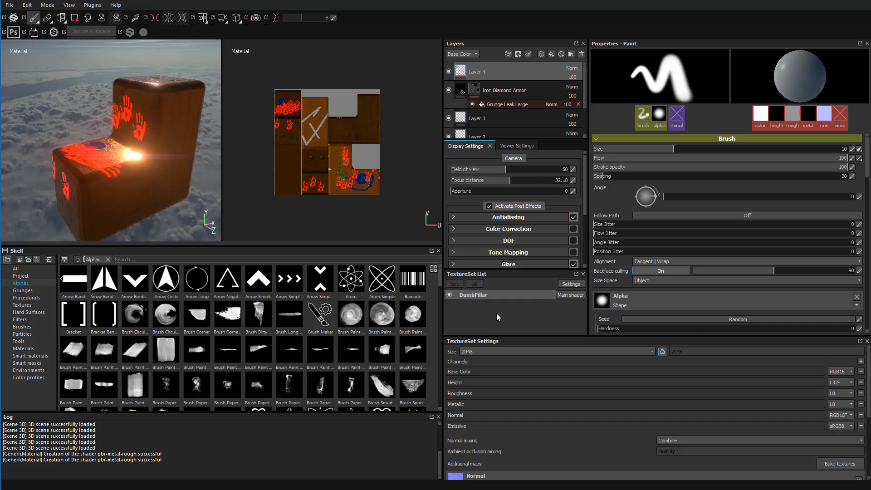
{"action": "left_click", "coordinate": [10, 5]}
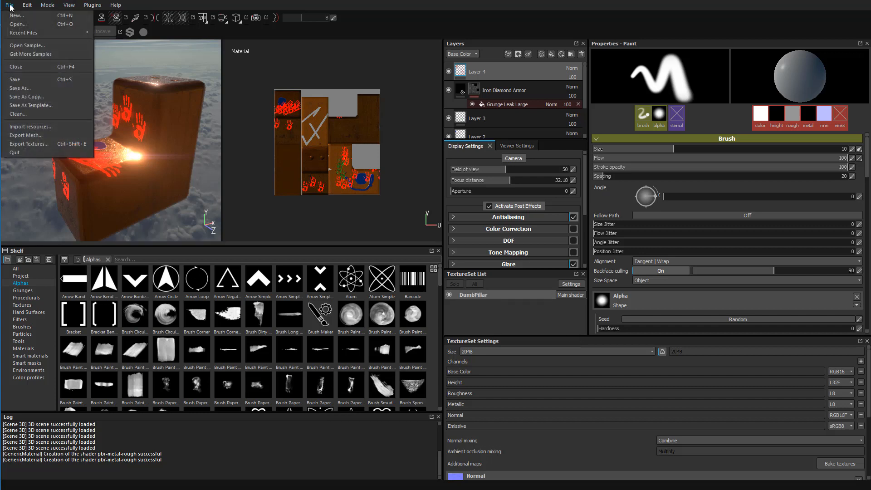
Open texture export settings, expand DumbPillar's four maps, and keep 2048x2048 resolution
{"action": "left_click", "coordinate": [47, 144]}
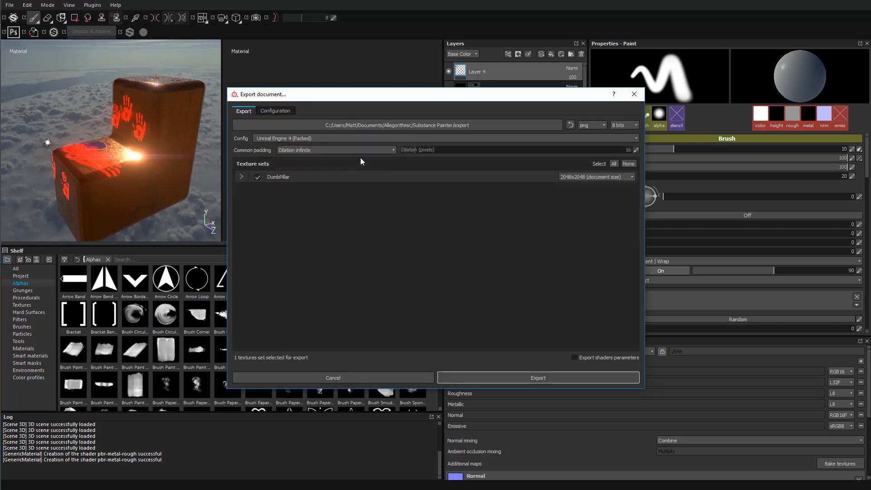
{"action": "left_click", "coordinate": [241, 177]}
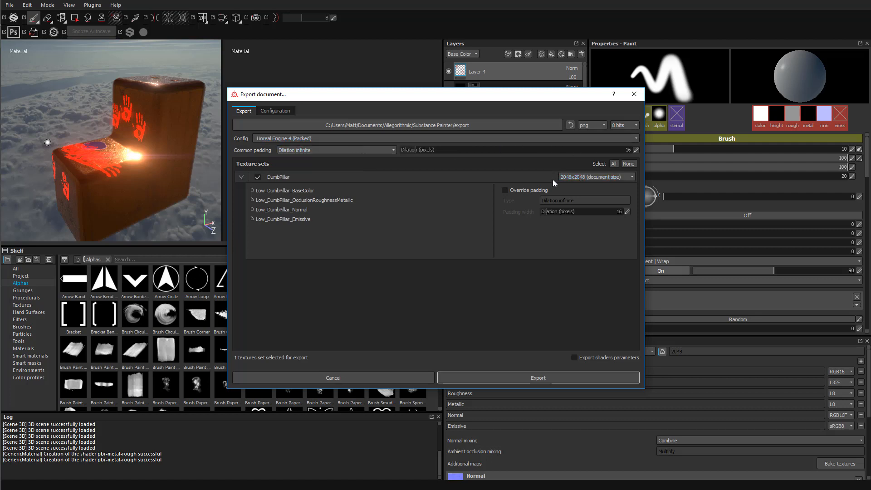
{"action": "left_click", "coordinate": [603, 178]}
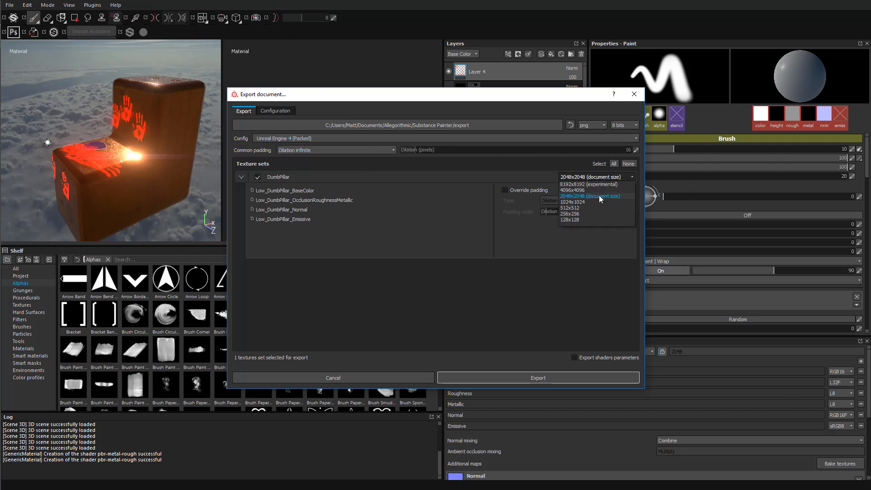
{"action": "left_click", "coordinate": [599, 196]}
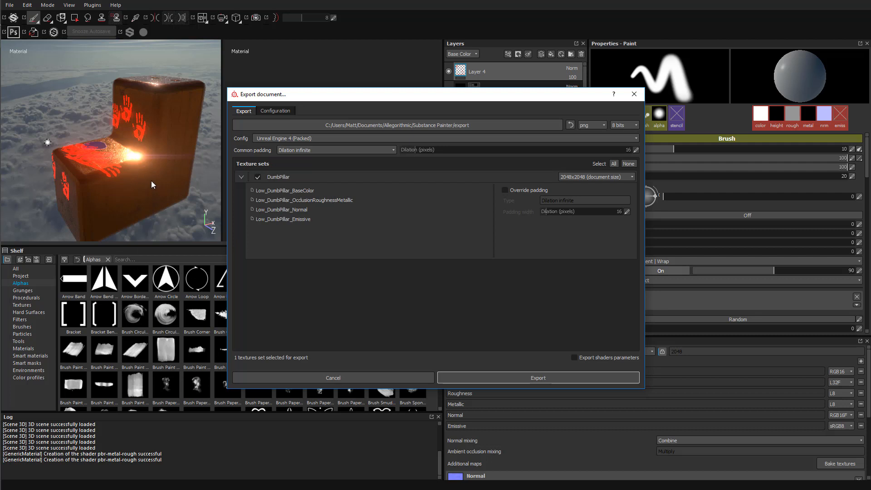
{"action": "left_click", "coordinate": [590, 177]}
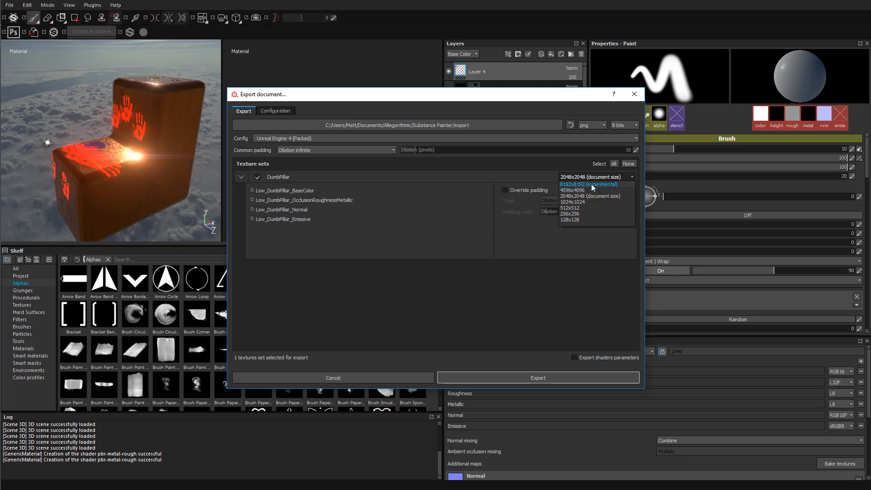
{"action": "left_click", "coordinate": [474, 283]}
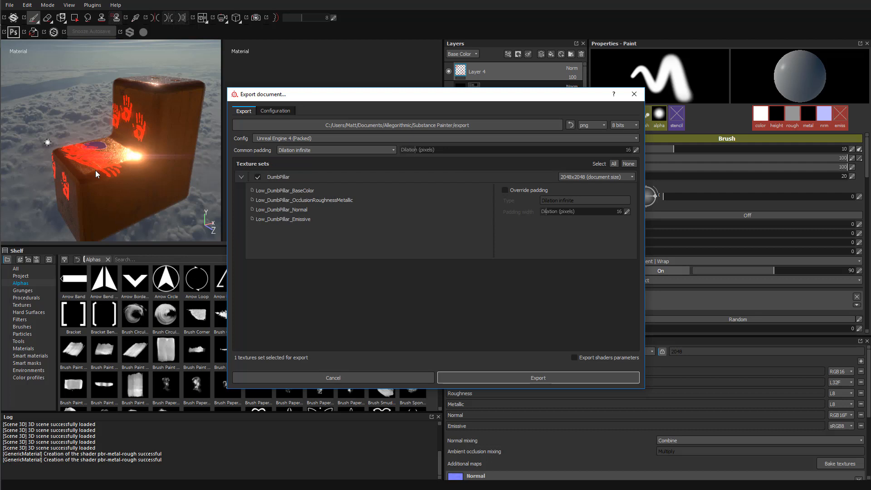
{"action": "left_click", "coordinate": [590, 176]}
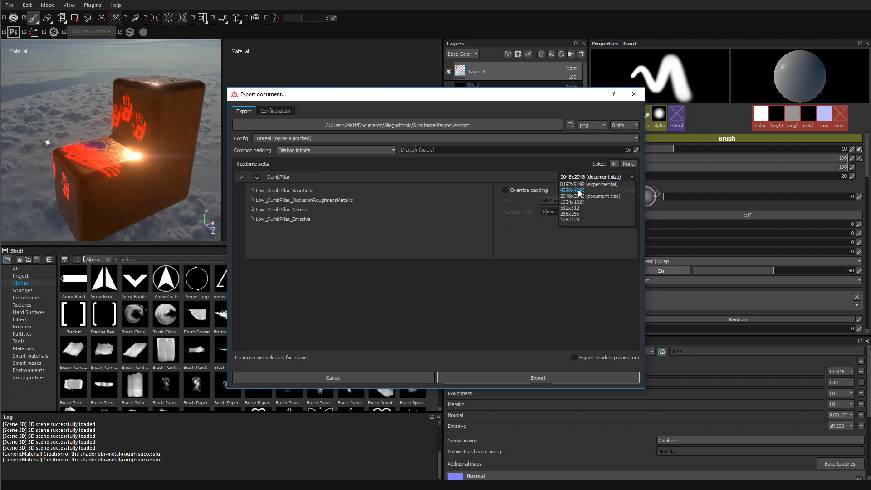
{"action": "left_click", "coordinate": [422, 293]}
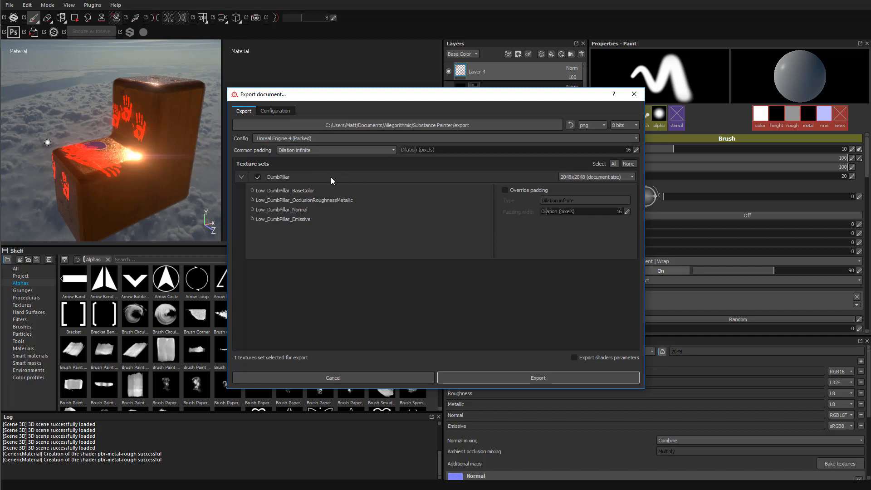
Point the texture export output to D:/UV_TEST/Dumb_Pillar_Export
{"action": "left_click", "coordinate": [458, 125]}
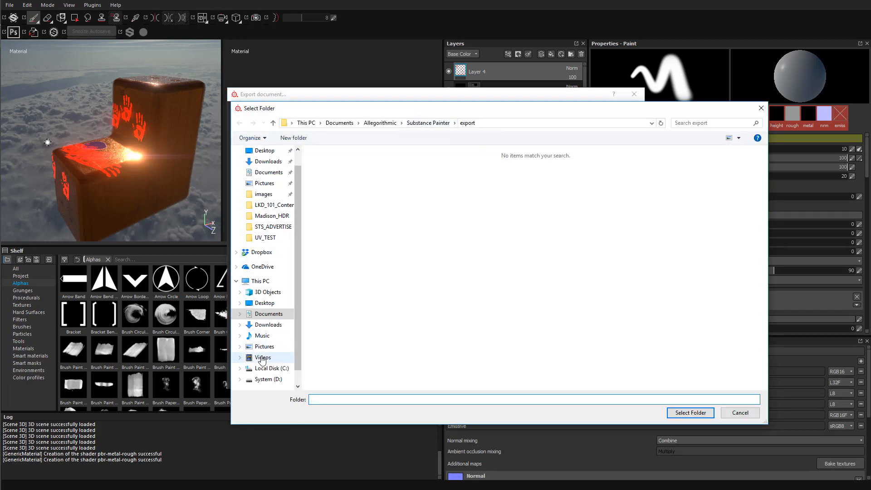
{"action": "left_click", "coordinate": [265, 379]}
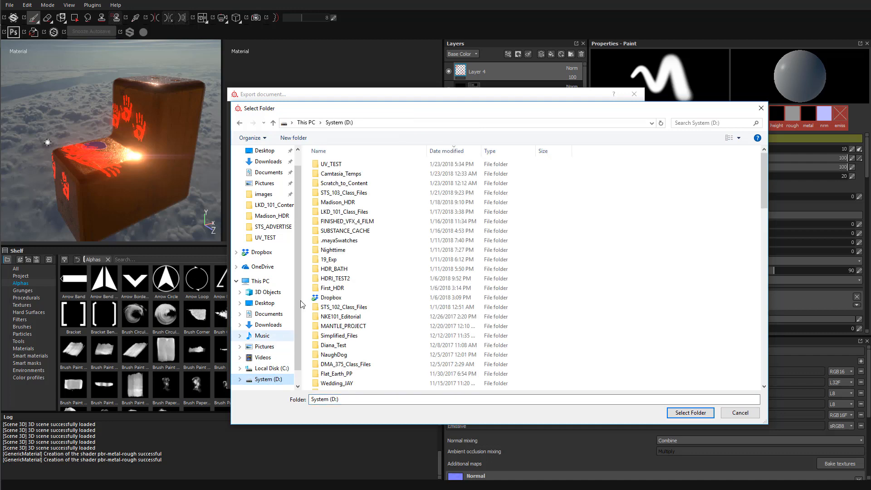
{"action": "double_click", "coordinate": [331, 164]}
{"action": "double_click", "coordinate": [341, 165]}
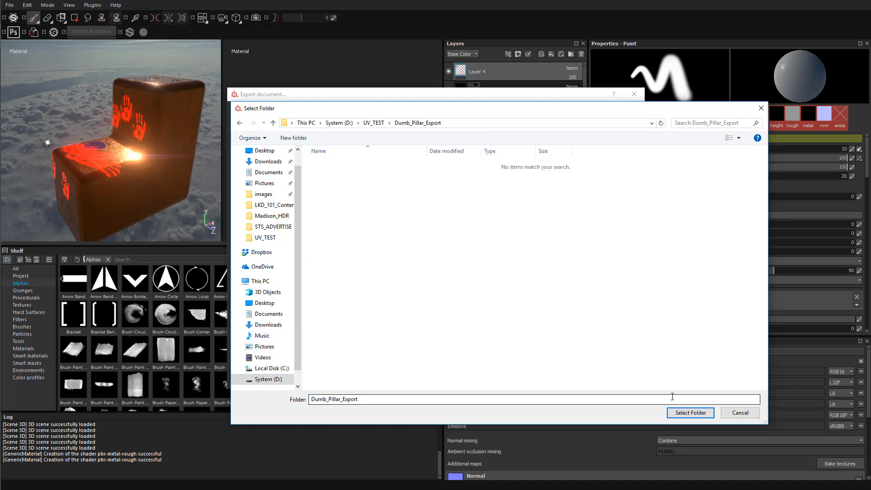
{"action": "left_click", "coordinate": [687, 412]}
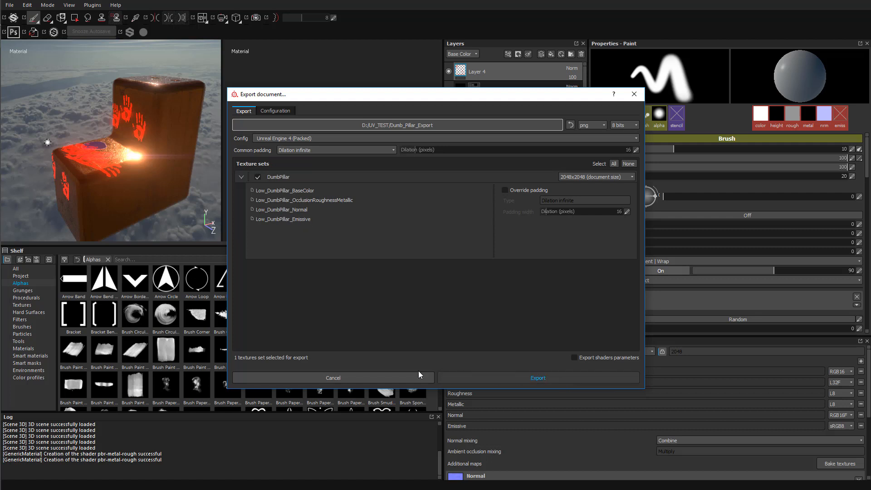
Export DumbPillar's four textures, then inspect and close the Dumb_Pillar_Export folder
{"action": "left_click", "coordinate": [486, 379]}
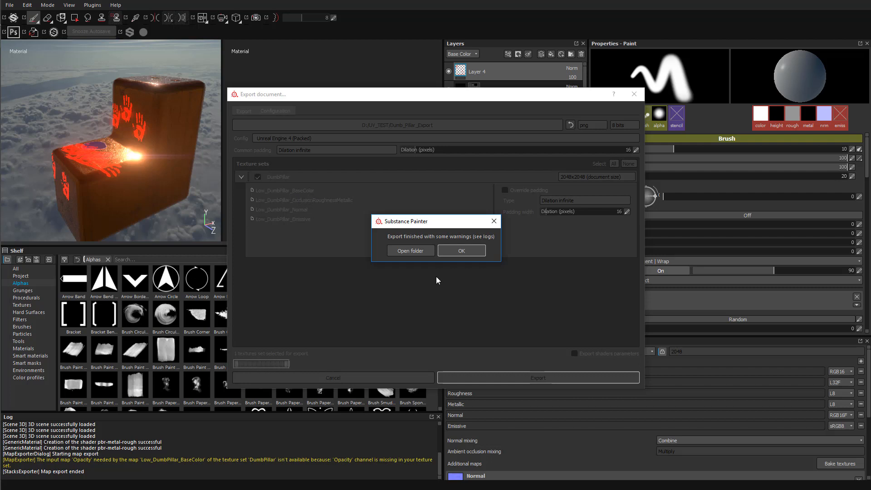
{"action": "left_click", "coordinate": [411, 252]}
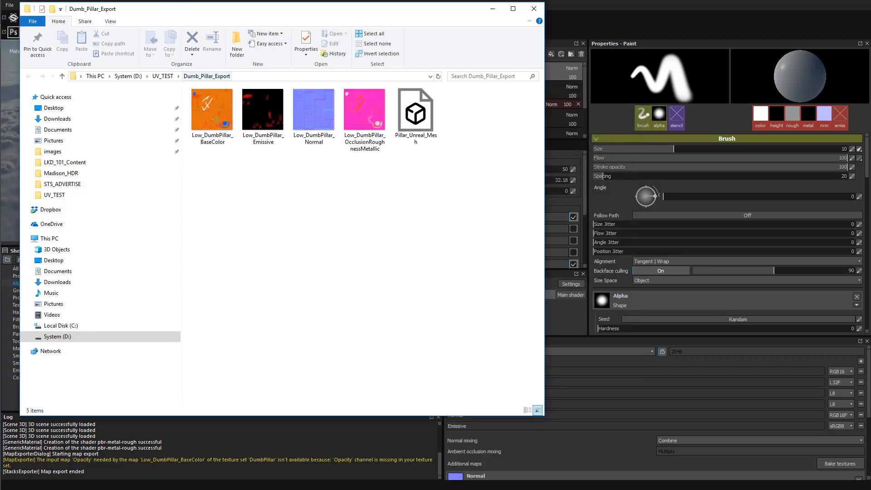
{"action": "left_click_drag", "start_coordinate": [165, 10], "coordinate": [240, 33]}
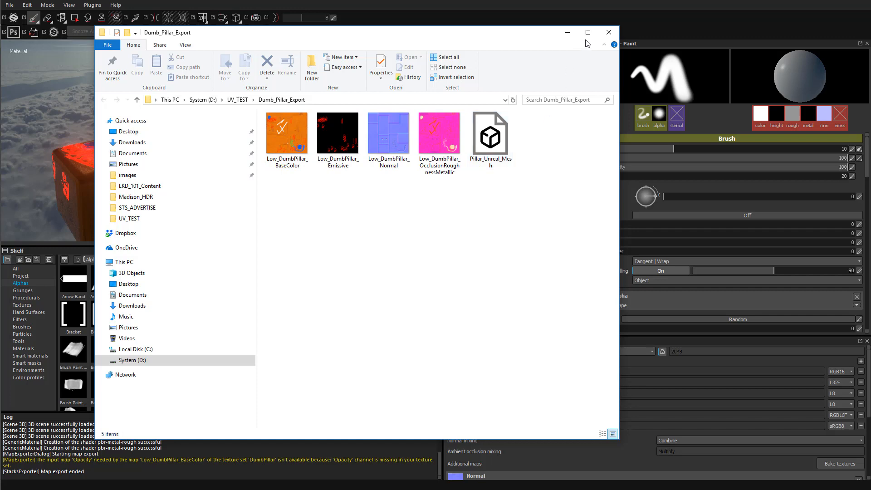
{"action": "left_click", "coordinate": [609, 32]}
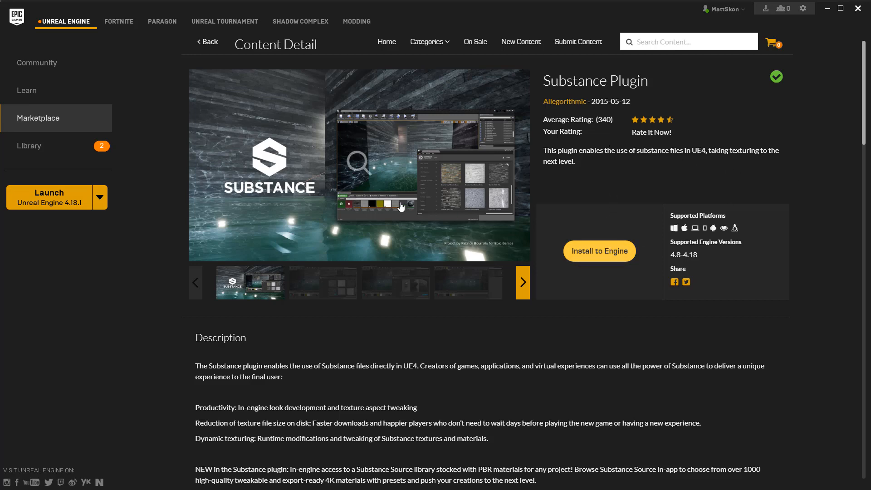
Scroll through the Substance Plugin page's description and comments
{"action": "scroll", "coordinate": [358, 441], "scroll_direction": "down", "scroll_amount": 1}
{"action": "scroll", "coordinate": [358, 440], "scroll_direction": "down", "scroll_amount": 5}
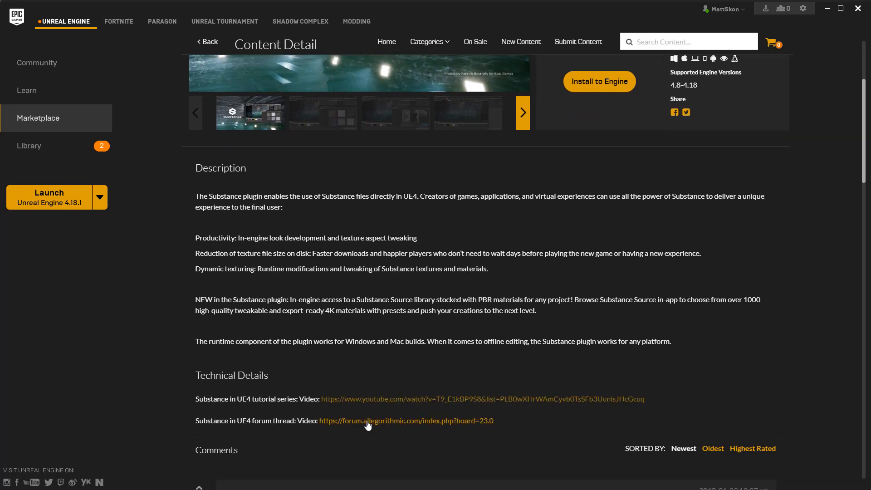
{"action": "scroll", "coordinate": [343, 398], "scroll_direction": "down", "scroll_amount": 5}
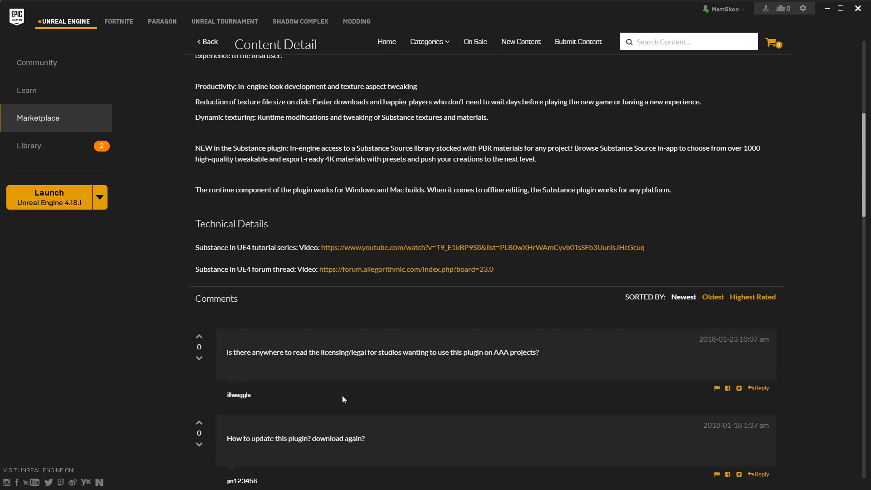
{"action": "scroll", "coordinate": [342, 396], "scroll_direction": "down", "scroll_amount": 1}
{"action": "scroll", "coordinate": [313, 376], "scroll_direction": "down", "scroll_amount": 1}
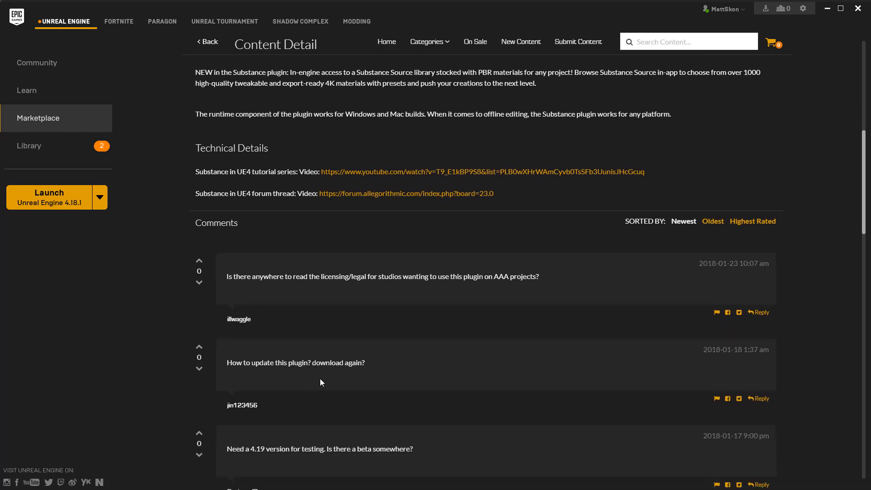
{"action": "scroll", "coordinate": [383, 334], "scroll_direction": "up", "scroll_amount": 10}
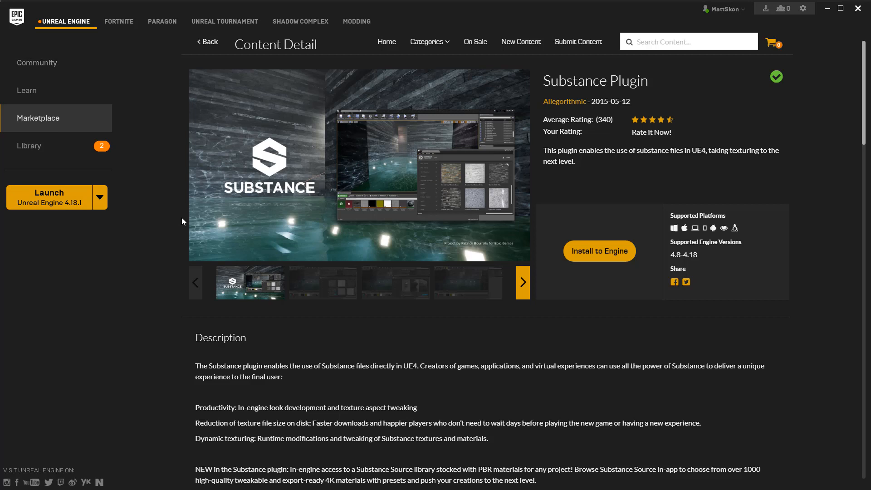
Launch Unreal Engine 4.18.1 and open the second MyProject project
{"action": "left_click", "coordinate": [57, 203]}
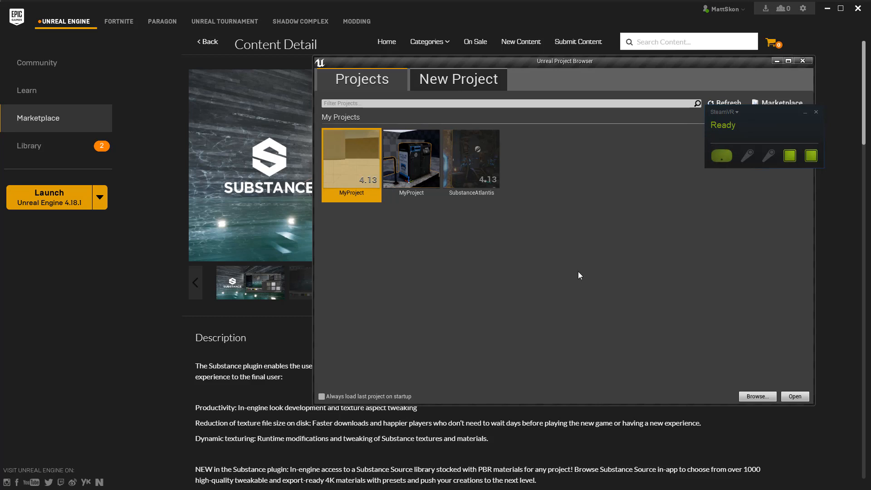
{"action": "left_click", "coordinate": [418, 148]}
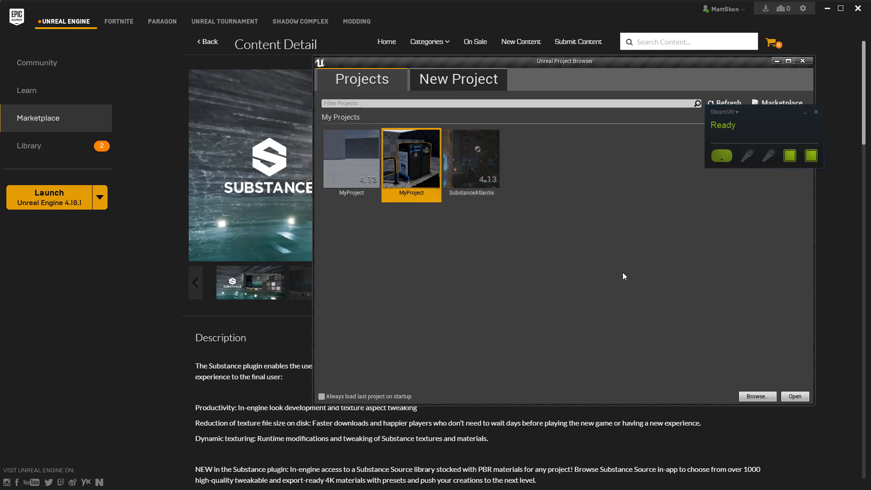
{"action": "left_click", "coordinate": [795, 396]}
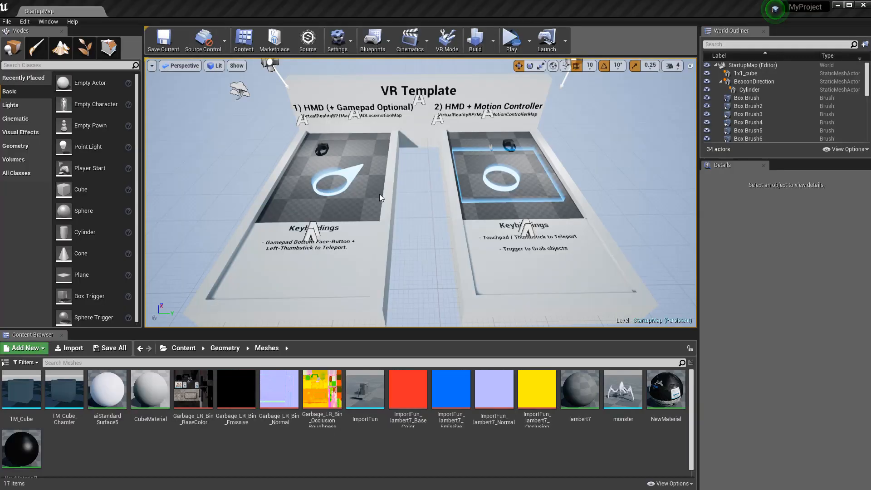
Load MotionControllerMap from File > Recent Levels, after cancelling the Open Level browser
{"action": "left_click", "coordinate": [7, 21]}
{"action": "mouse_move", "coordinate": [62, 257]}
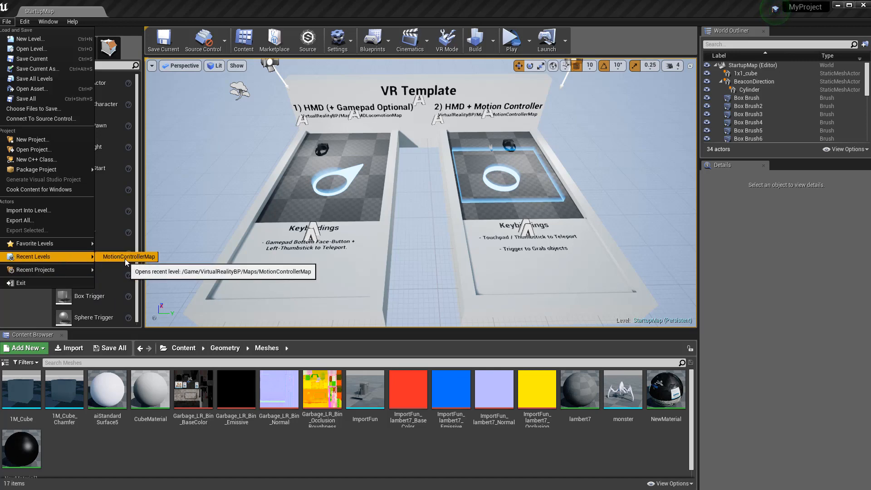
{"action": "left_click", "coordinate": [35, 49]}
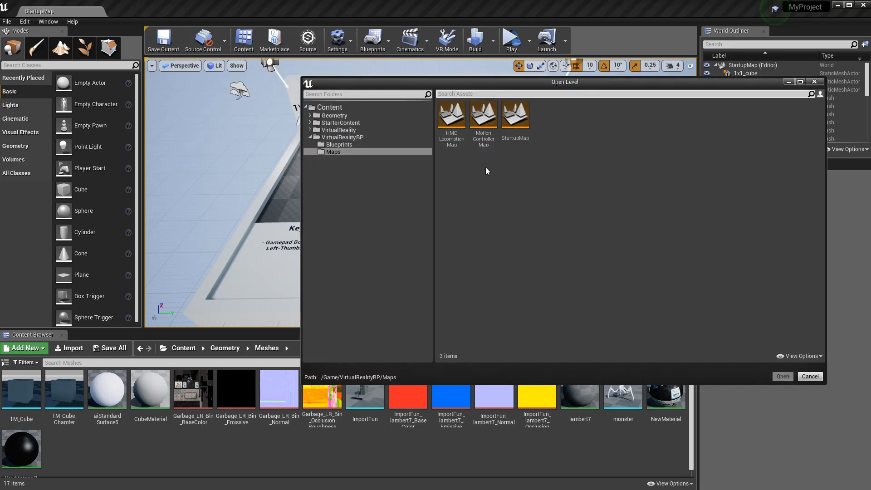
{"action": "left_click", "coordinate": [810, 376]}
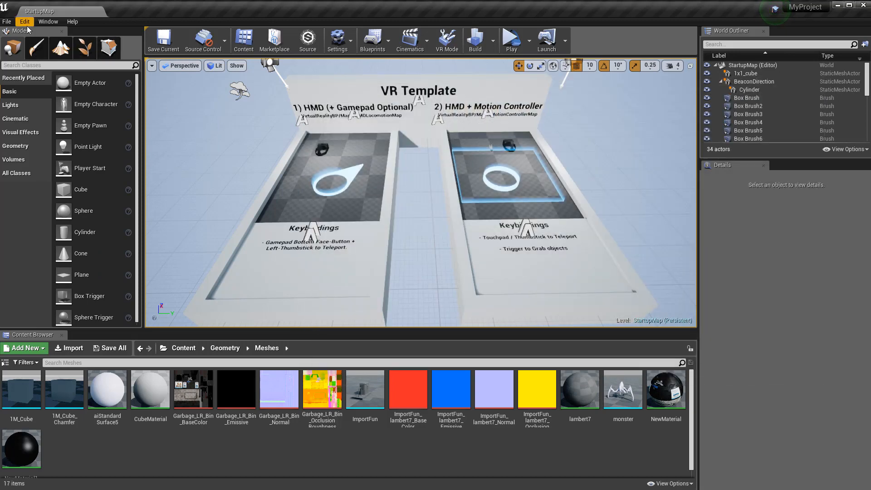
{"action": "left_click", "coordinate": [7, 22]}
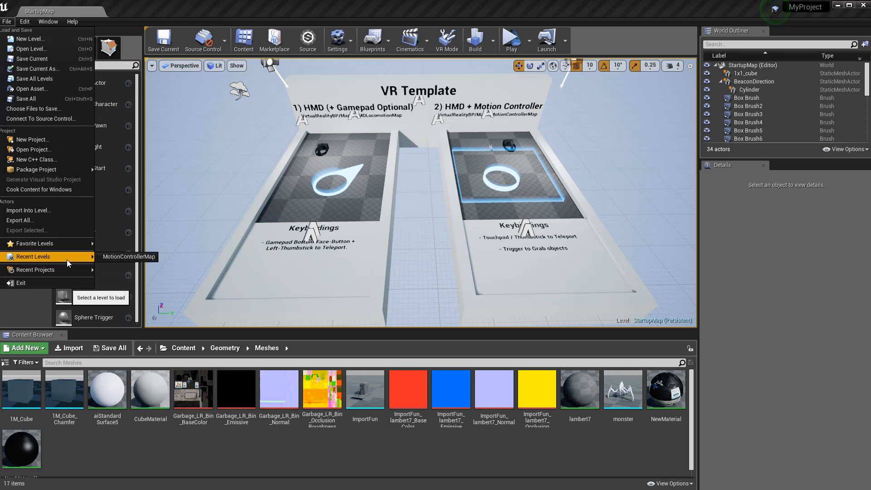
{"action": "left_click", "coordinate": [129, 256]}
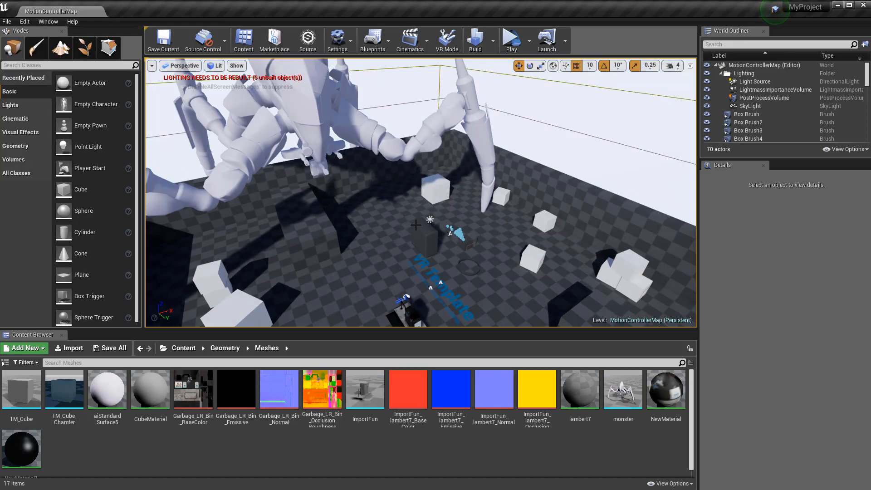
{"action": "right_click_drag", "start_coordinate": [323, 253], "coordinate": [324, 211]}
{"action": "right_click_drag", "start_coordinate": [366, 96], "coordinate": [360, 115]}
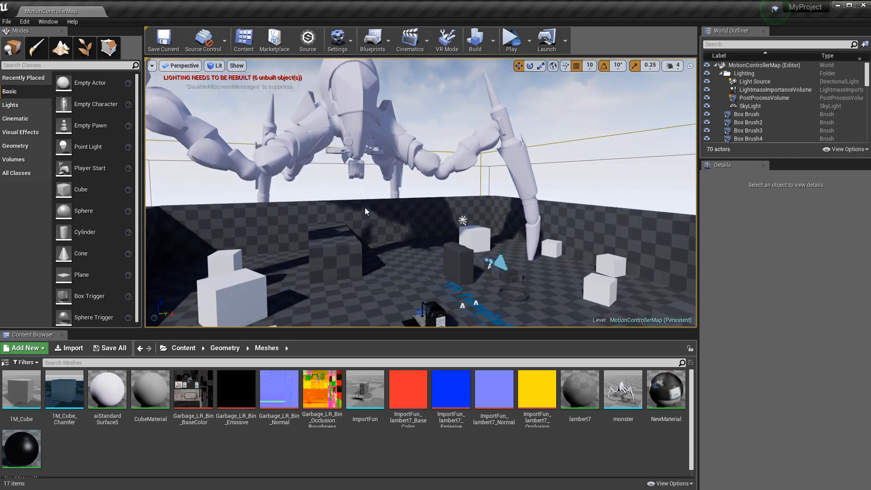
{"action": "middle_click_drag", "start_coordinate": [367, 212], "coordinate": [374, 168]}
{"action": "left_click_drag", "start_coordinate": [374, 122], "coordinate": [333, 118]}
{"action": "left_click_drag", "start_coordinate": [364, 147], "coordinate": [394, 144], "text": "alt"}
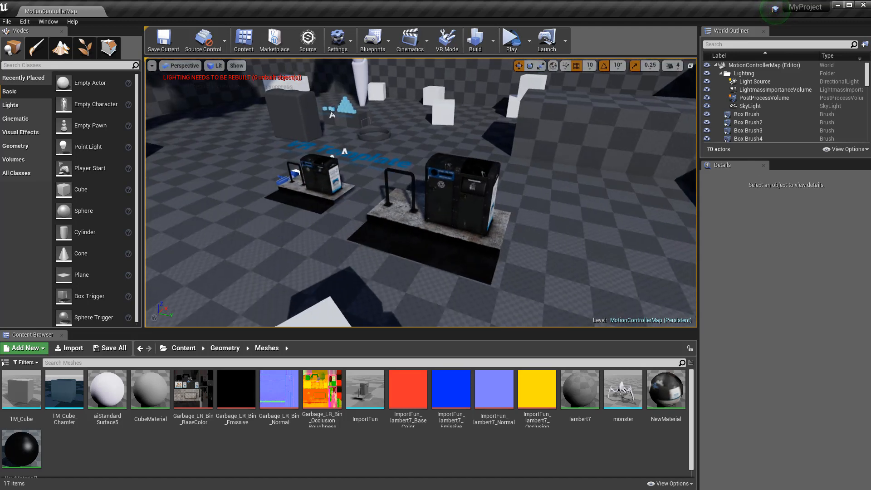
{"action": "right_click_drag", "start_coordinate": [393, 144], "coordinate": [418, 95], "text": "alt"}
{"action": "left_click_drag", "start_coordinate": [418, 95], "coordinate": [430, 140], "text": "alt"}
{"action": "right_click_drag", "start_coordinate": [431, 143], "coordinate": [404, 168], "text": "alt"}
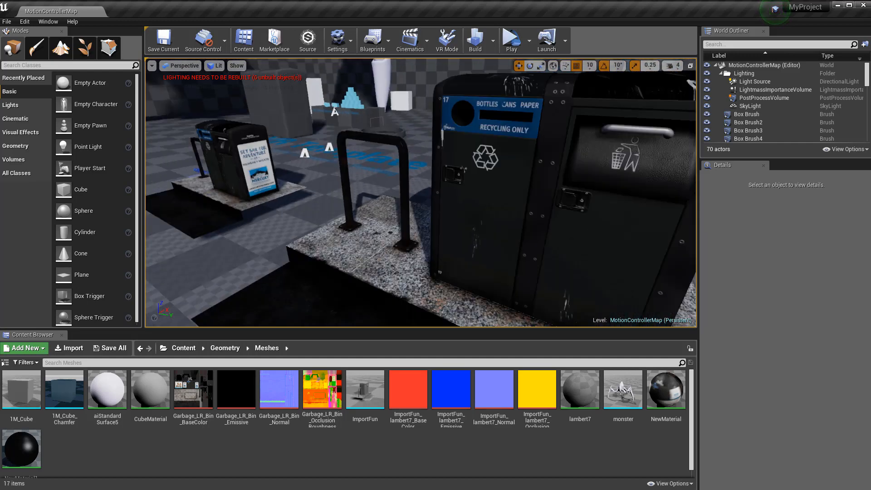
{"action": "left_click_drag", "start_coordinate": [404, 167], "coordinate": [373, 124], "text": "alt"}
{"action": "middle_click_drag", "start_coordinate": [373, 124], "coordinate": [317, 175], "text": "alt"}
{"action": "middle_click_drag", "start_coordinate": [331, 243], "coordinate": [386, 195], "text": "alt"}
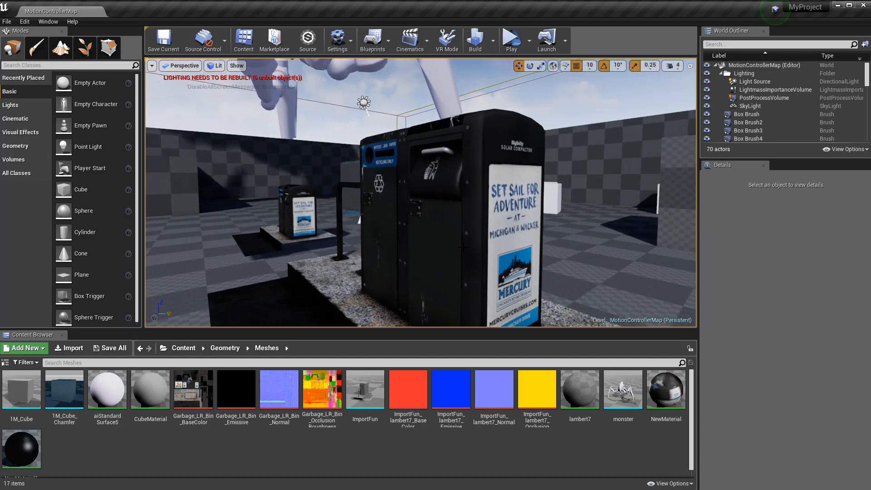
{"action": "left_click_drag", "start_coordinate": [385, 195], "coordinate": [484, 266], "text": "alt"}
{"action": "middle_click_drag", "start_coordinate": [484, 267], "coordinate": [545, 286], "text": "alt"}
{"action": "left_click_drag", "start_coordinate": [544, 291], "coordinate": [410, 134], "text": "alt"}
{"action": "middle_click_drag", "start_coordinate": [495, 245], "coordinate": [476, 291], "text": "alt"}
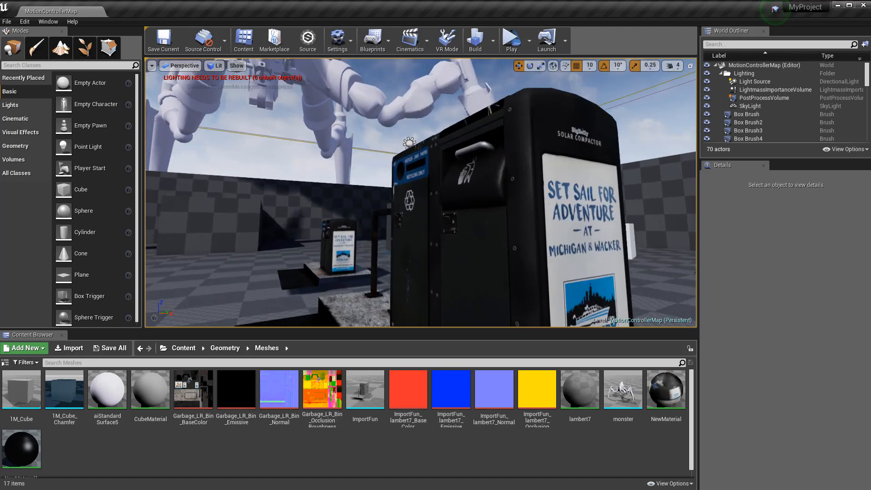
{"action": "right_click_drag", "start_coordinate": [477, 290], "coordinate": [457, 300], "text": "alt"}
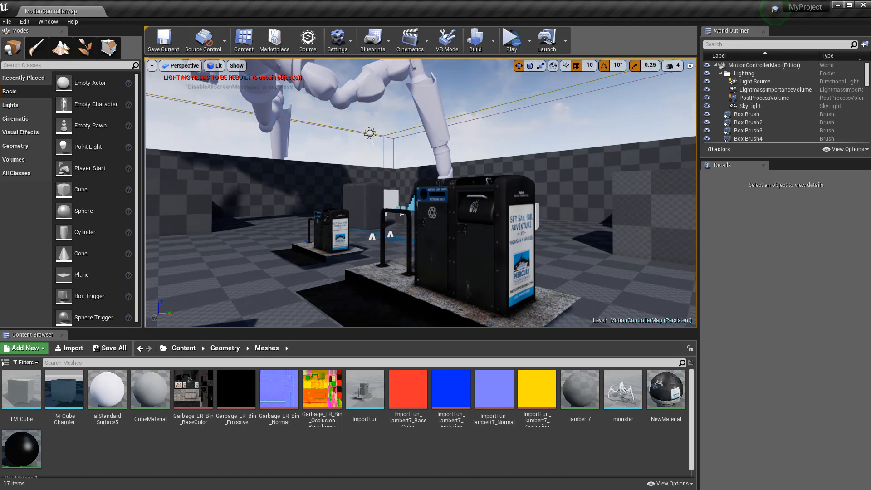
{"action": "left_click_drag", "start_coordinate": [333, 254], "coordinate": [369, 269], "text": "alt"}
{"action": "mouse_move", "coordinate": [334, 254]}
{"action": "middle_mouse_down", "text": "alt"}
{"action": "mouse_move", "coordinate": [313, 255]}
{"action": "mouse_move", "coordinate": [336, 254]}
{"action": "middle_mouse_up", "text": "alt"}
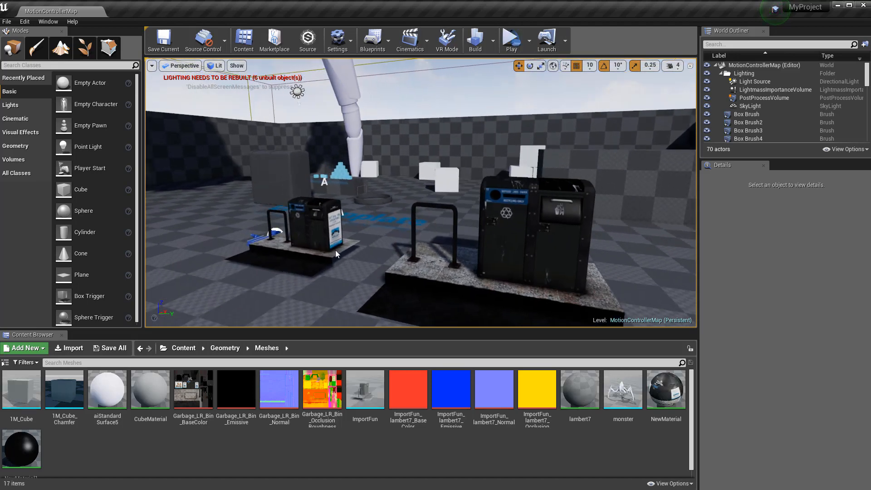
{"action": "left_click_drag", "start_coordinate": [336, 254], "coordinate": [272, 256], "text": "alt"}
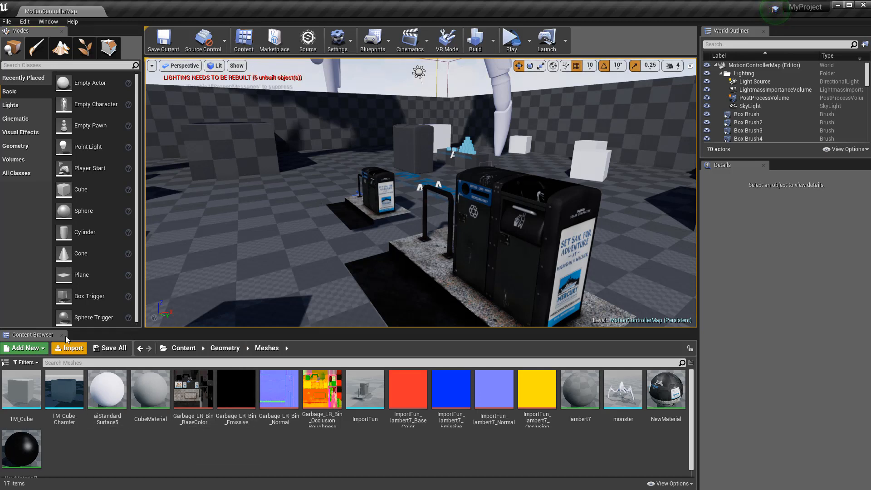
Import Pillar_Unreal_Mesh from D:\UV_TEST\Dumb_Pillar_Export into Meshes with the default FBX options
{"action": "left_click", "coordinate": [73, 348]}
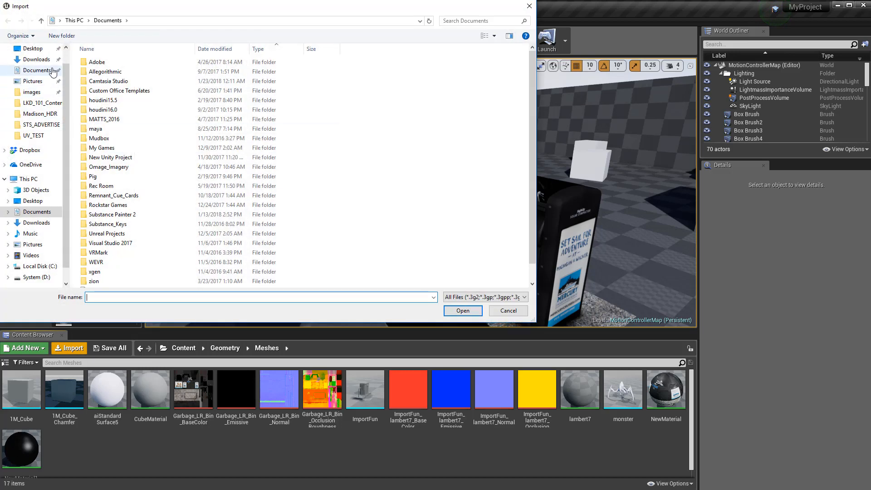
{"action": "left_click", "coordinate": [32, 49]}
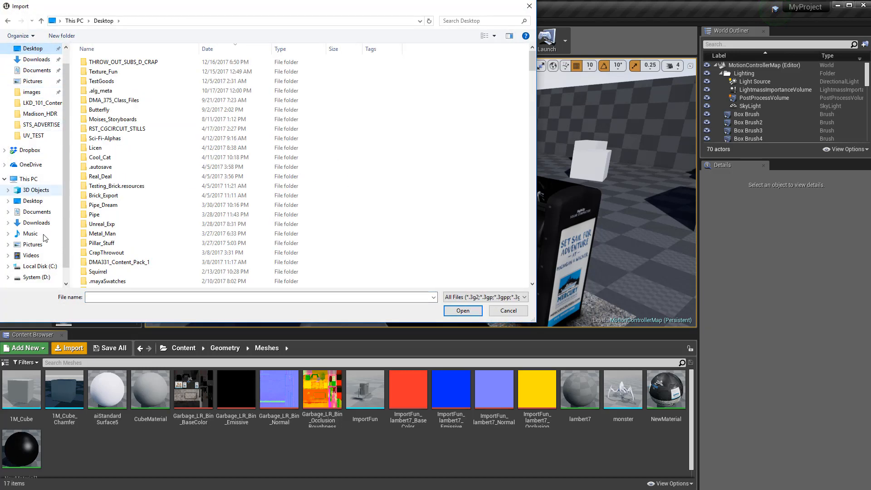
{"action": "left_click", "coordinate": [36, 277]}
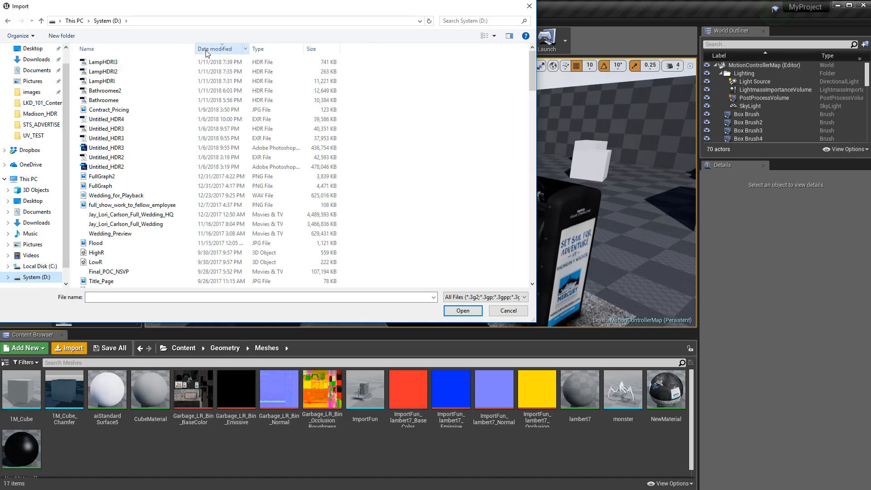
{"action": "left_click", "coordinate": [227, 49]}
{"action": "scroll", "coordinate": [144, 181], "scroll_direction": "down", "scroll_amount": 5}
{"action": "scroll", "coordinate": [143, 181], "scroll_direction": "down", "scroll_amount": 20}
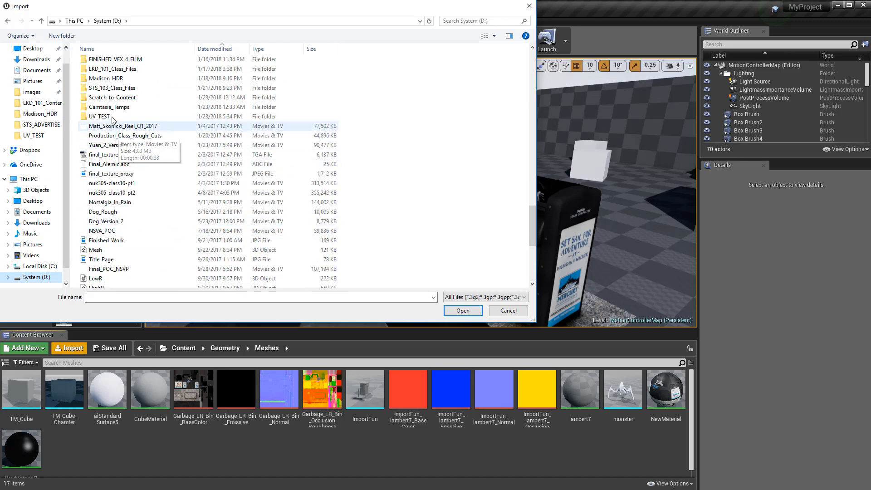
{"action": "double_click", "coordinate": [130, 116]}
{"action": "double_click", "coordinate": [109, 62]}
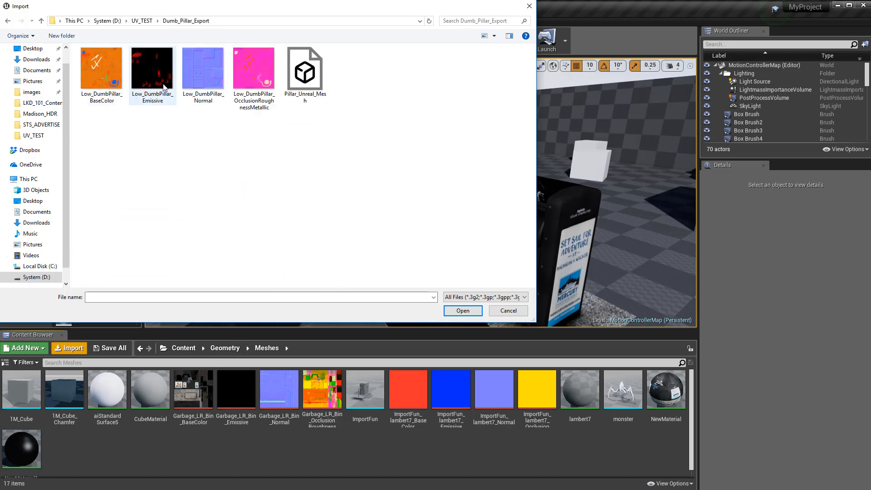
{"action": "double_click", "coordinate": [295, 79]}
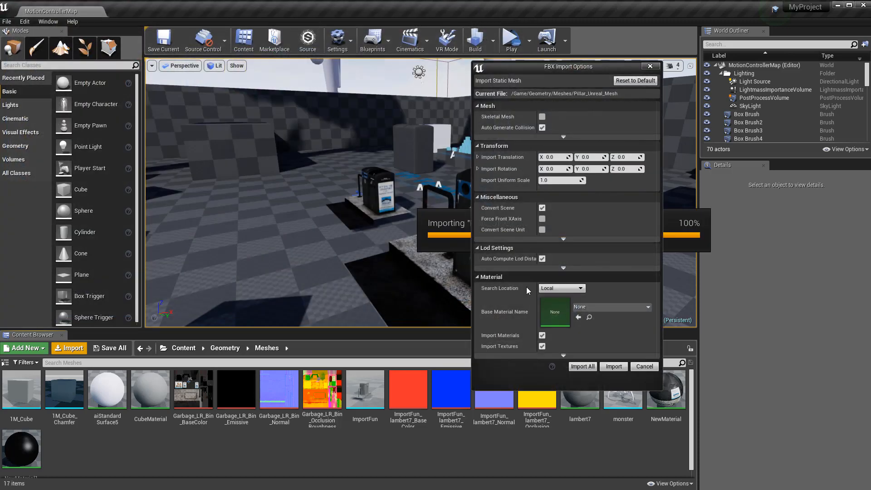
{"action": "left_click_drag", "start_coordinate": [540, 67], "coordinate": [389, 91]}
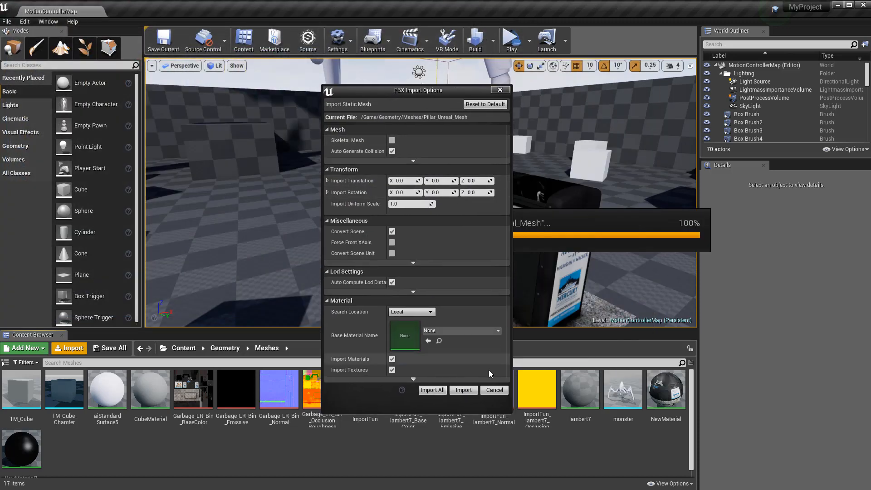
{"action": "left_click", "coordinate": [463, 390]}
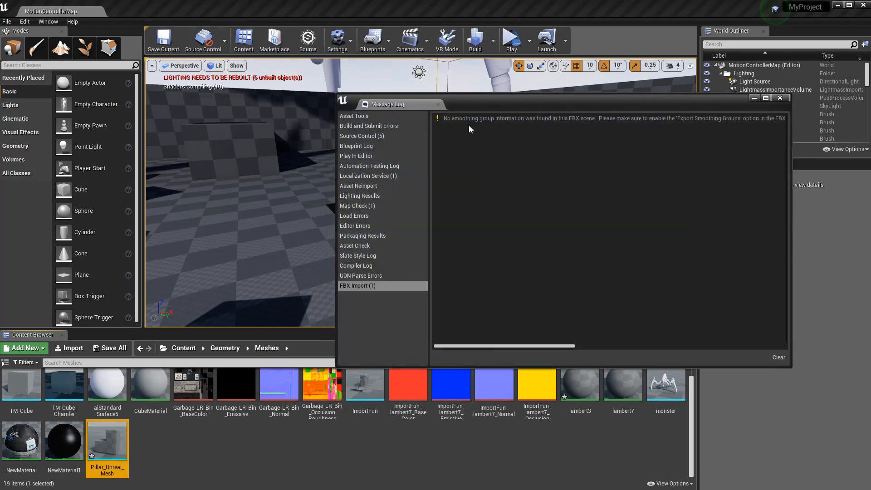
{"action": "left_click", "coordinate": [780, 98]}
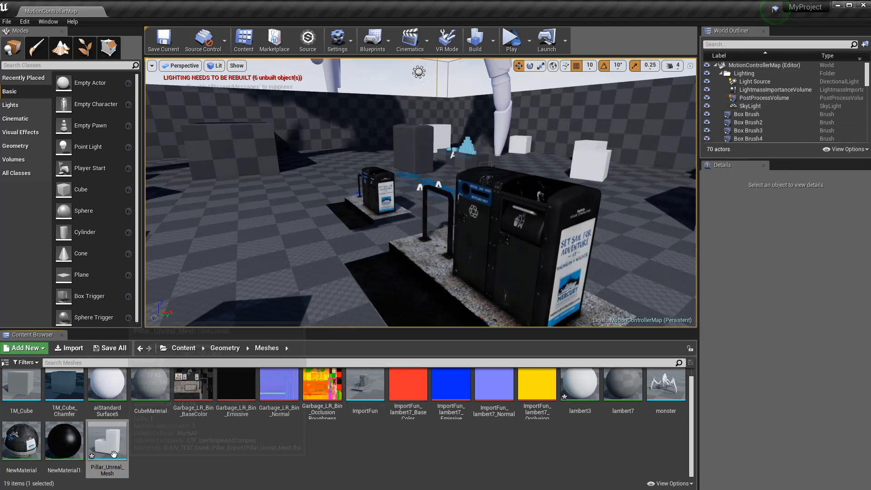
Place Pillar_Unreal_Mesh near the trash bins, scale it to about 9.75, and raise it off the floor
{"action": "mouse_move", "coordinate": [107, 443]}
{"action": "left_click_drag", "start_coordinate": [107, 443], "coordinate": [259, 266]}
{"action": "right_click_drag", "start_coordinate": [318, 200], "coordinate": [321, 219]}
{"action": "key", "text": "r"}
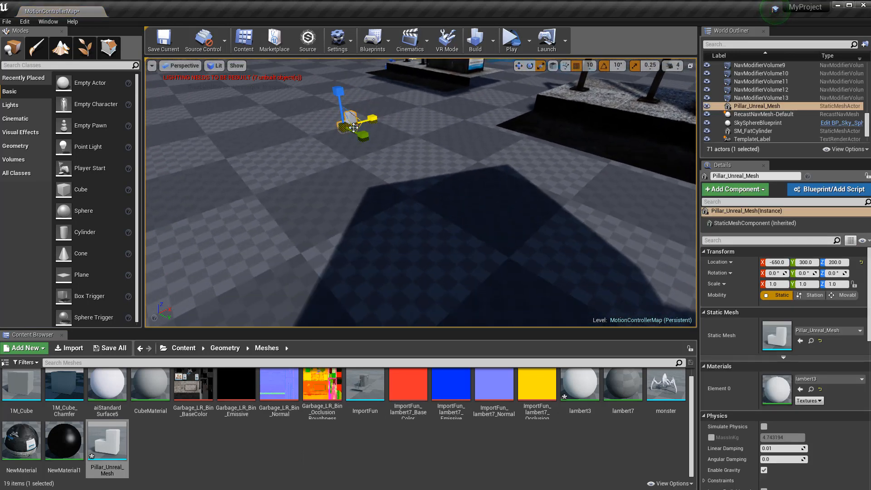
{"action": "left_click_drag", "start_coordinate": [351, 122], "coordinate": [402, 89]}
{"action": "mouse_move", "coordinate": [402, 136]}
{"action": "right_mouse_down"}
{"action": "mouse_move", "coordinate": [395, 145]}
{"action": "mouse_move", "coordinate": [401, 121]}
{"action": "right_mouse_up"}
{"action": "key", "text": "e"}
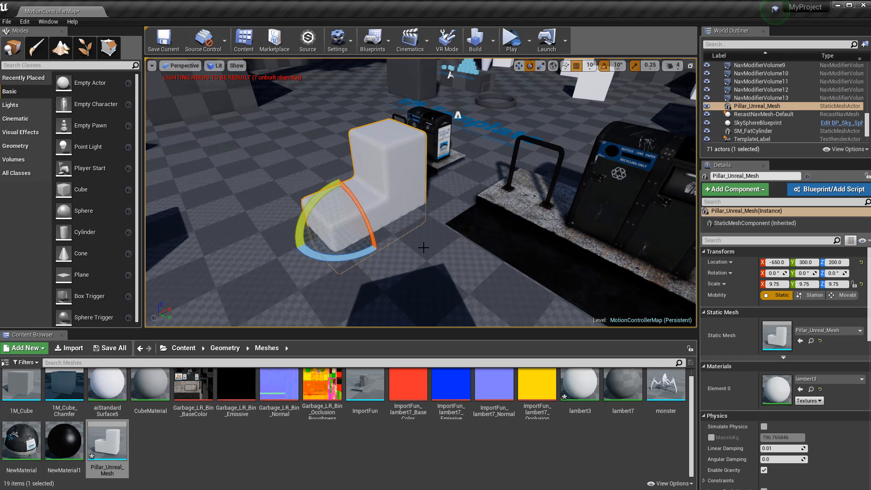
{"action": "key", "text": "w"}
{"action": "left_click_drag", "start_coordinate": [340, 194], "coordinate": [337, 170]}
{"action": "right_click_drag", "start_coordinate": [339, 167], "coordinate": [289, 203]}
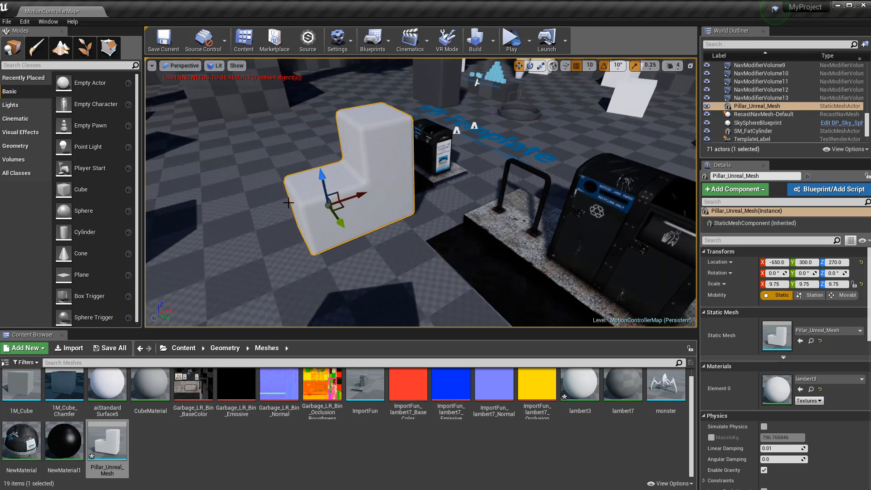
Rescale the pillar to 11.5, adjust its height, then make a test duplicate and delete it
{"action": "key", "text": "e"}
{"action": "key", "text": "r"}
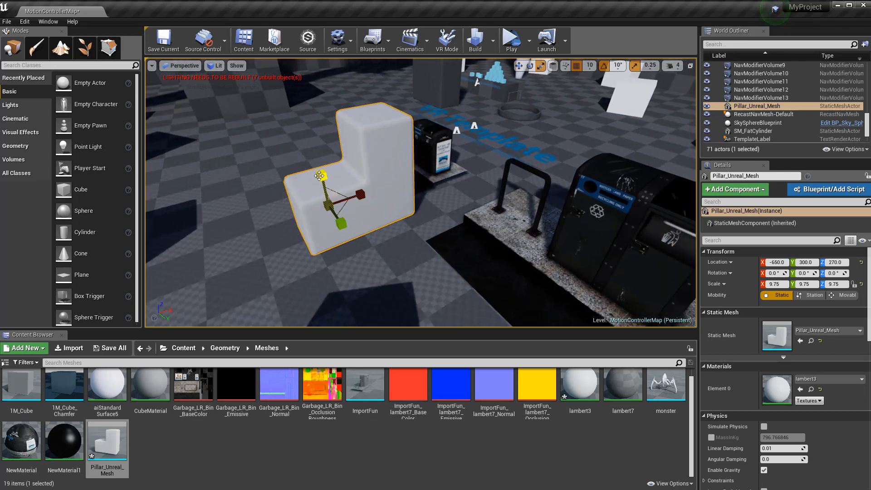
{"action": "left_click_drag", "start_coordinate": [324, 204], "coordinate": [324, 178]}
{"action": "key", "text": "w"}
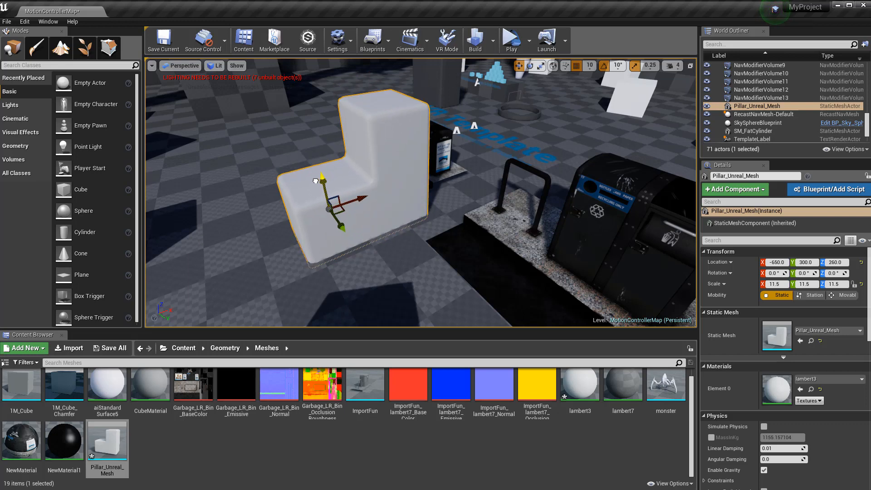
{"action": "left_click_drag", "start_coordinate": [316, 181], "coordinate": [314, 178]}
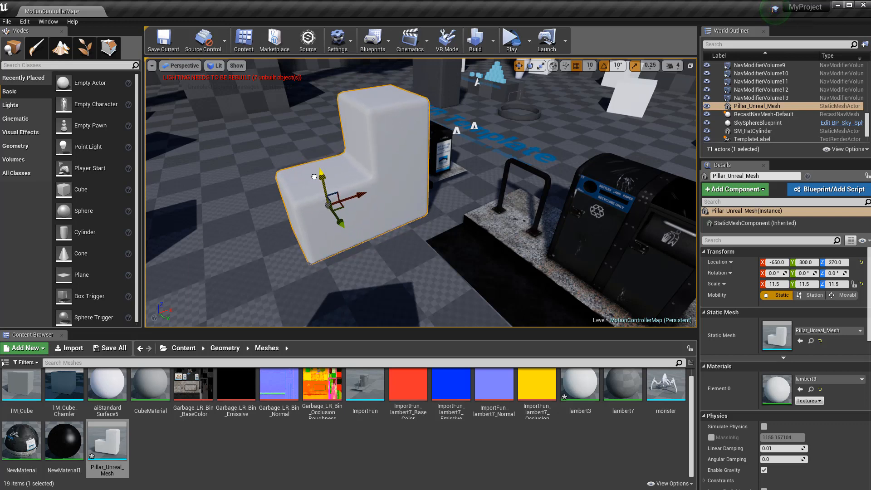
{"action": "mouse_move", "coordinate": [233, 207]}
{"action": "right_mouse_down"}
{"action": "mouse_move", "coordinate": [286, 210]}
{"action": "mouse_move", "coordinate": [241, 208]}
{"action": "right_mouse_up"}
{"action": "right_click_drag", "start_coordinate": [381, 218], "coordinate": [352, 243]}
{"action": "left_click_drag", "start_coordinate": [394, 229], "coordinate": [375, 246], "text": "alt"}
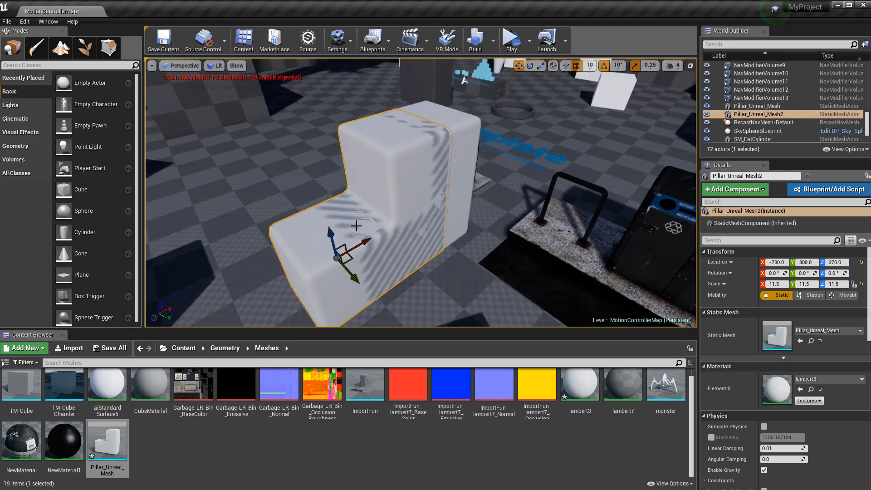
{"action": "key", "text": "Delete"}
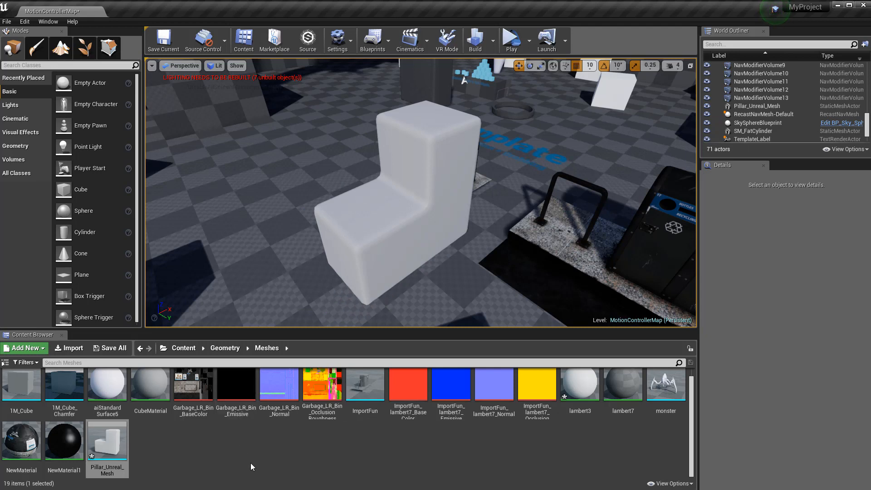
Create a new material named Dumb_Pillar in the Meshes folder
{"action": "right_click", "coordinate": [175, 447]}
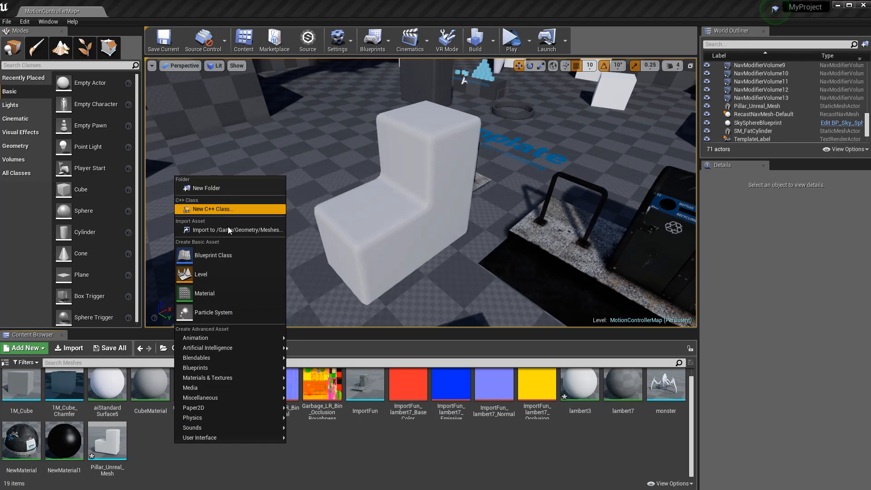
{"action": "left_click", "coordinate": [248, 293]}
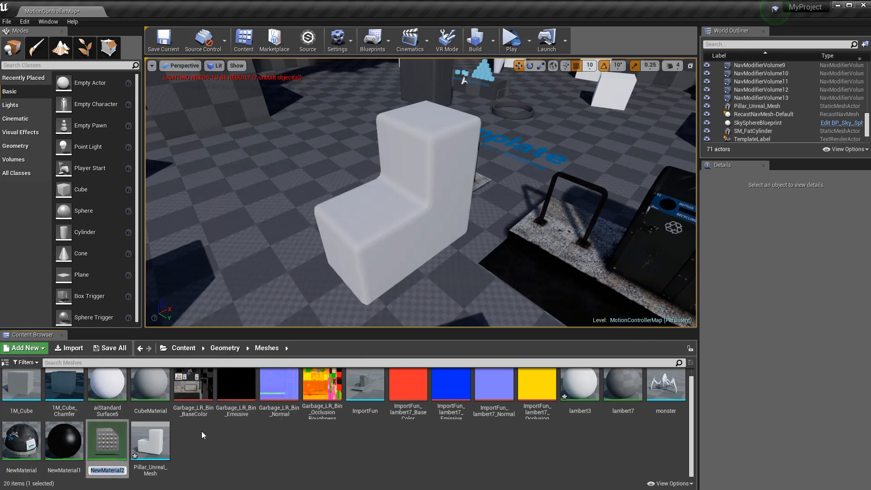
{"action": "type", "text": "Dumb_Pillar"}
{"action": "key", "text": "Return"}
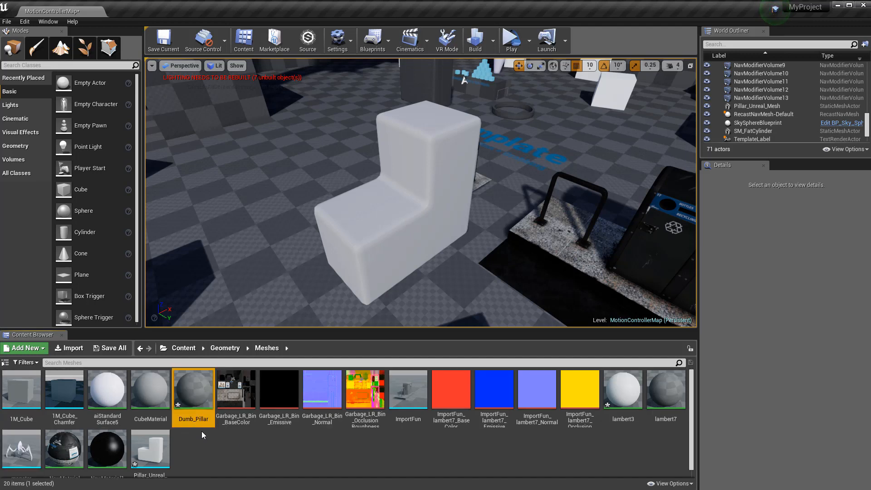
Open Dumb_Pillar, reposition and narrow its editor to show the Palette, then close it
{"action": "double_click", "coordinate": [190, 390]}
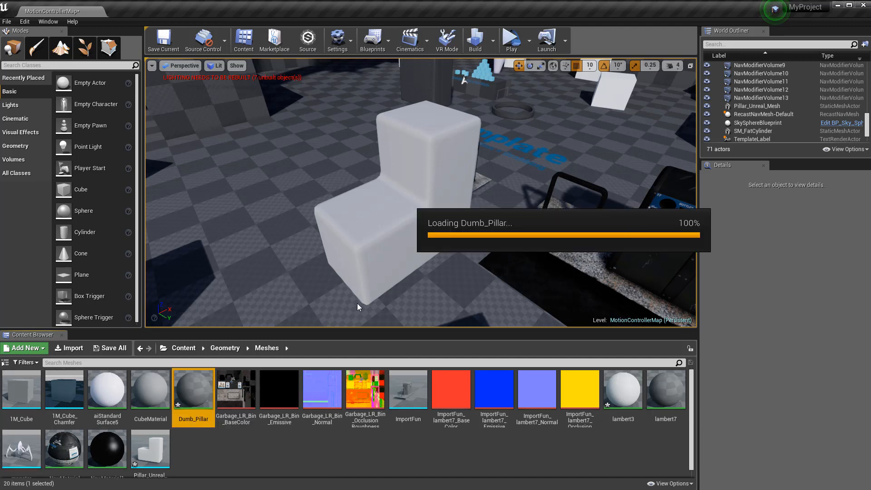
{"action": "left_click_drag", "start_coordinate": [468, 43], "coordinate": [299, 82]}
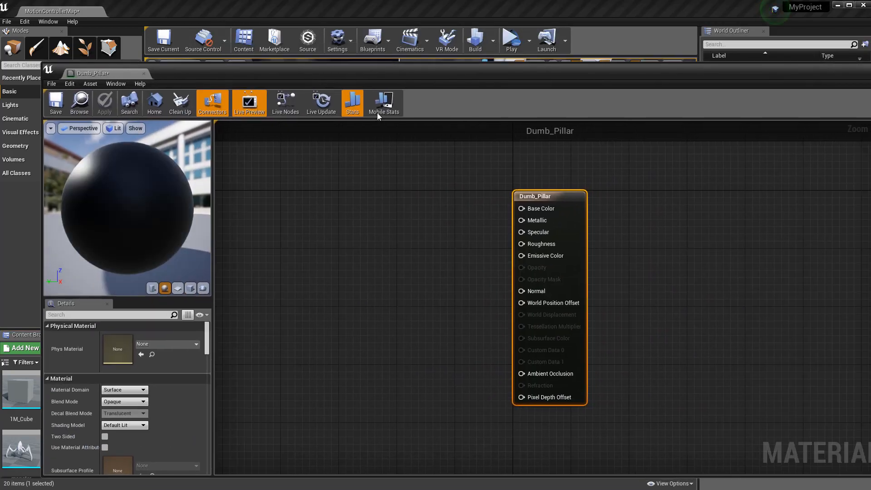
{"action": "left_click_drag", "start_coordinate": [870, 271], "coordinate": [797, 271]}
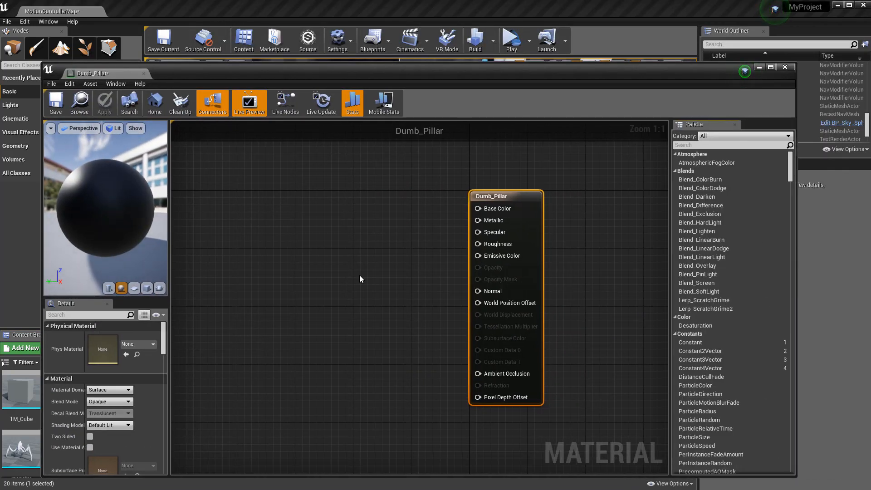
{"action": "left_click", "coordinate": [785, 67]}
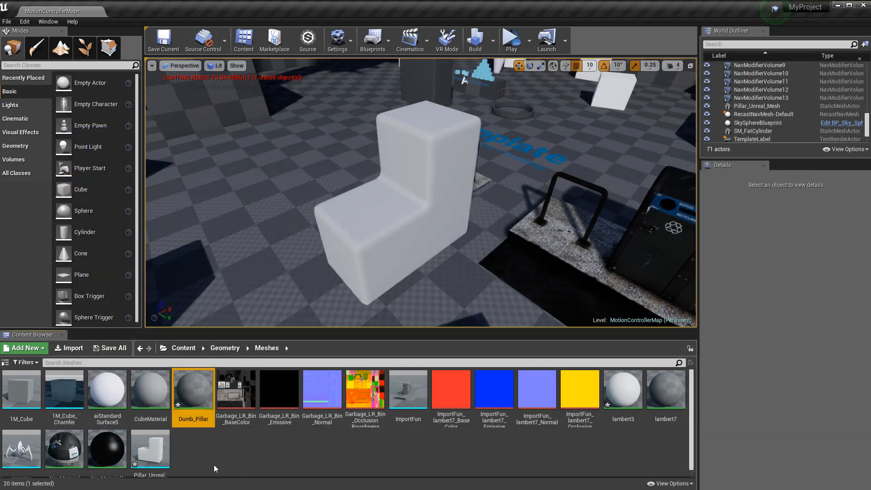
Import the Low_DumbPillar BaseColor, Emissive, Normal and OcclusionRoughness textures into Meshes
{"action": "left_click", "coordinate": [81, 351]}
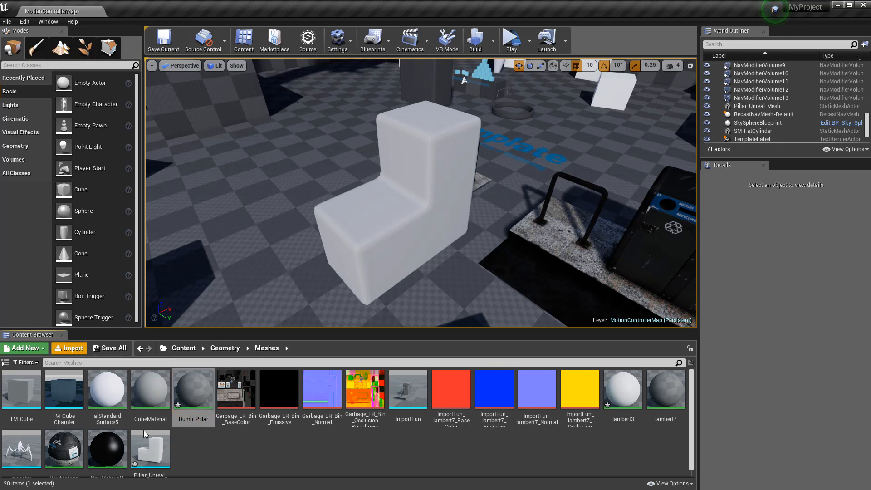
{"action": "left_click", "coordinate": [102, 69]}
{"action": "left_click", "coordinate": [253, 68], "text": "shift"}
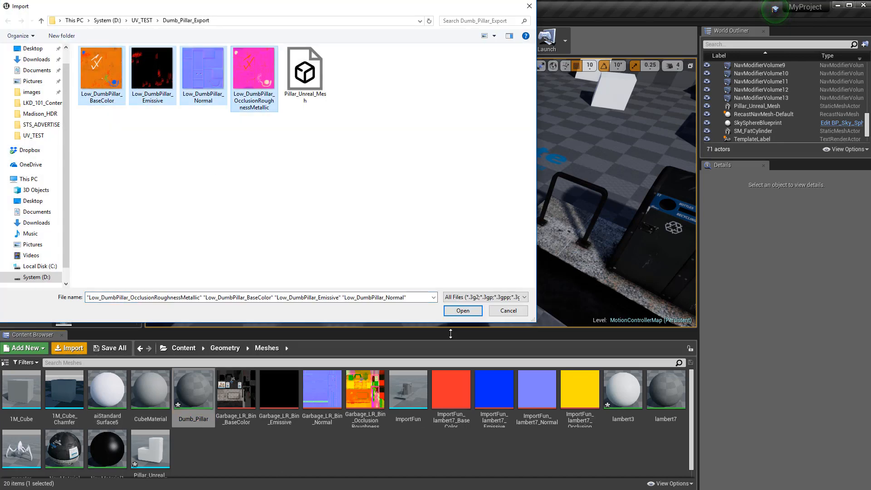
{"action": "left_click", "coordinate": [470, 313]}
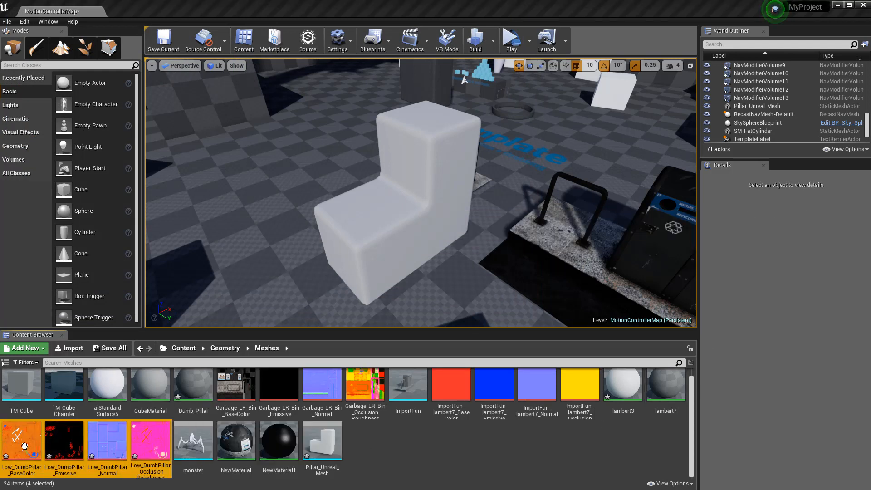
{"action": "mouse_move", "coordinate": [327, 439]}
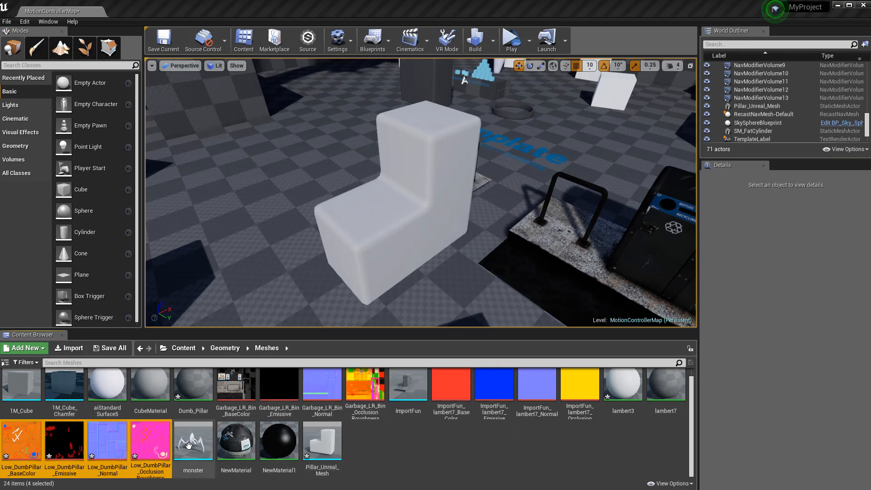
{"action": "mouse_move", "coordinate": [274, 439]}
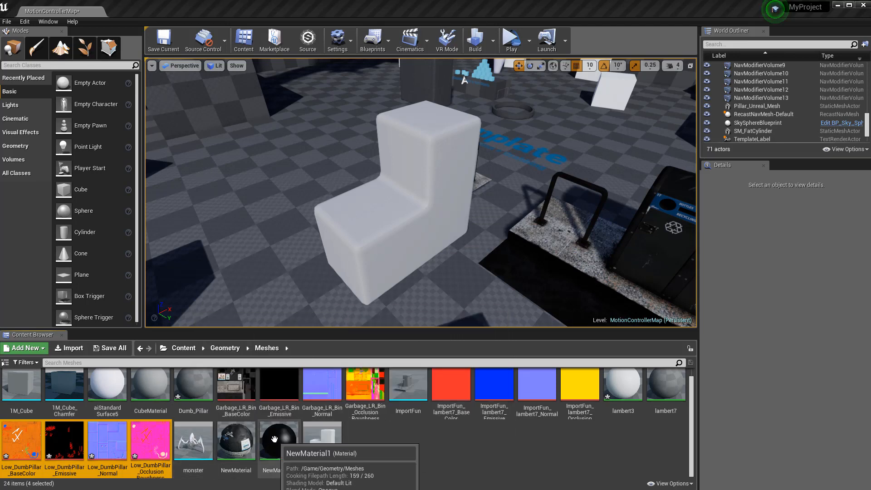
{"action": "scroll", "coordinate": [112, 404], "scroll_direction": "up", "scroll_amount": 1}
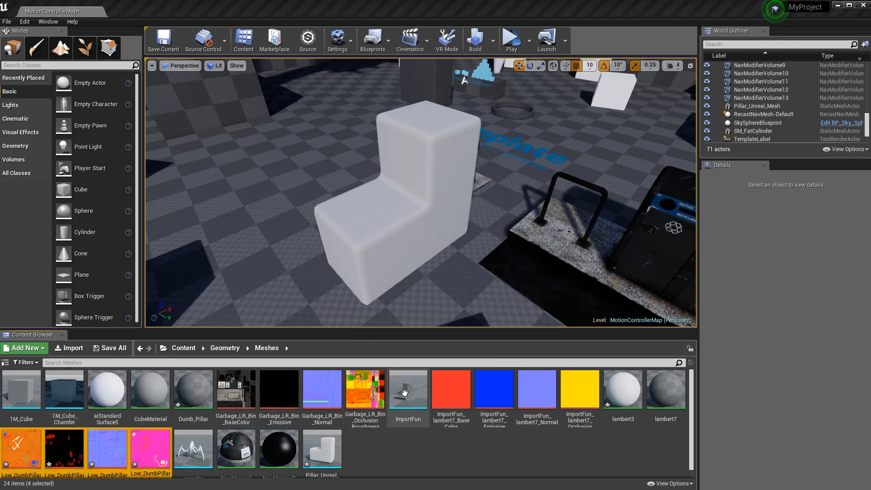
{"action": "scroll", "coordinate": [309, 461], "scroll_direction": "down", "scroll_amount": 1}
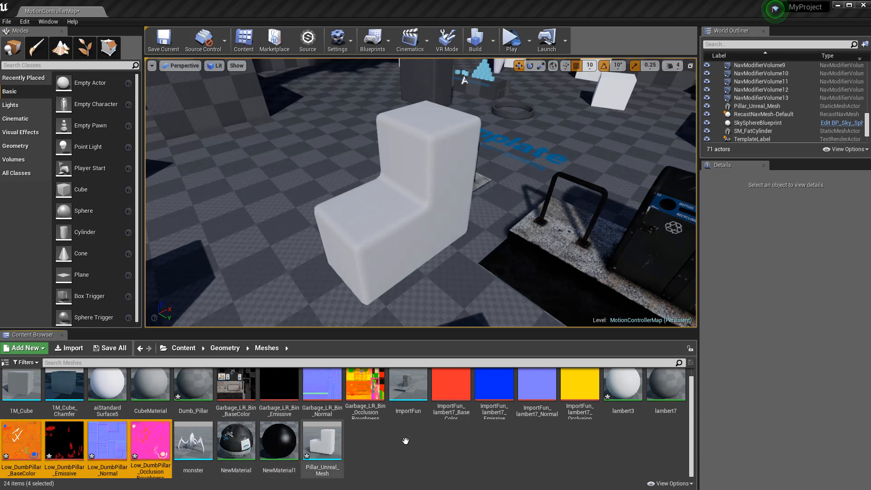
{"action": "double_click", "coordinate": [198, 383]}
{"action": "left_click_drag", "start_coordinate": [261, 70], "coordinate": [390, 68]}
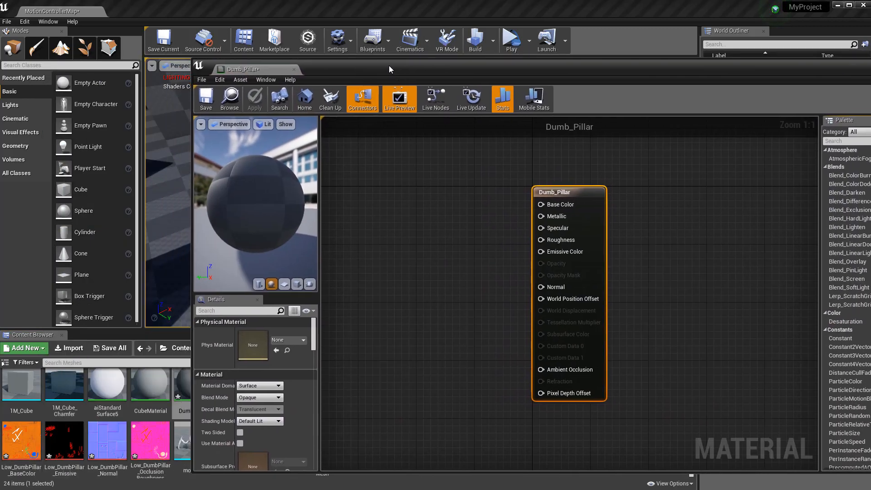
{"action": "left_click", "coordinate": [140, 443], "text": "shift"}
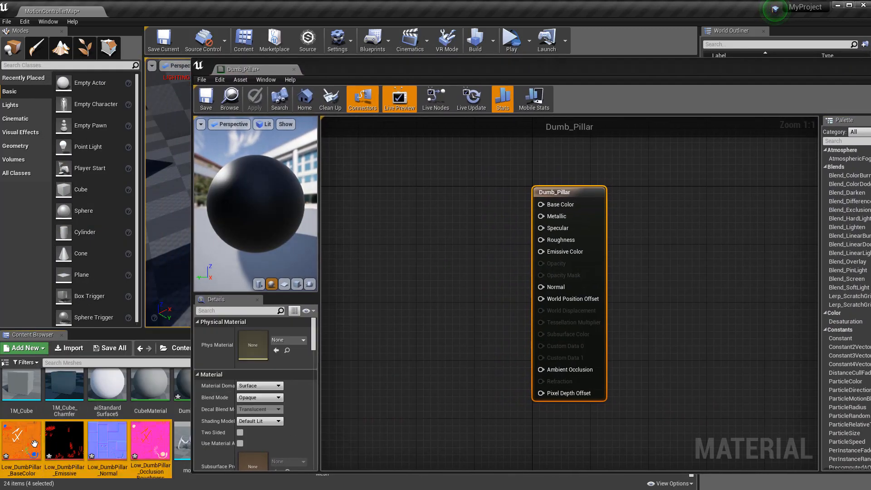
{"action": "left_click", "coordinate": [21, 441]}
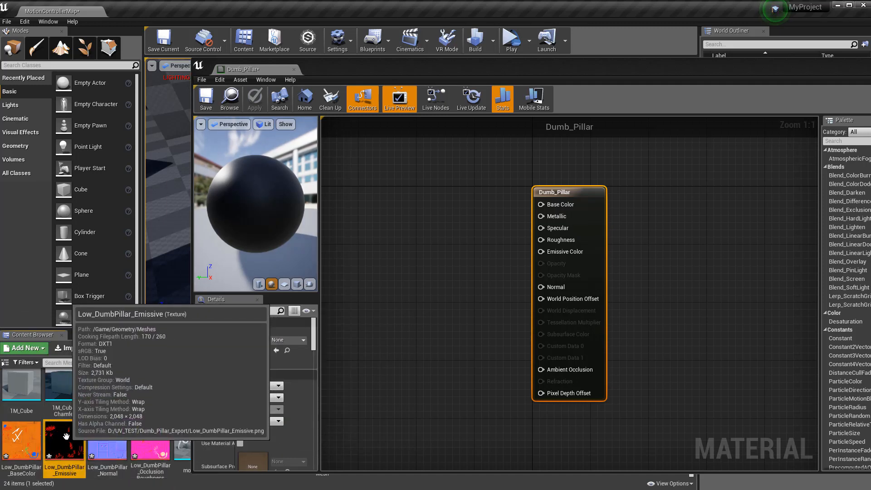
{"action": "left_click", "coordinate": [73, 439]}
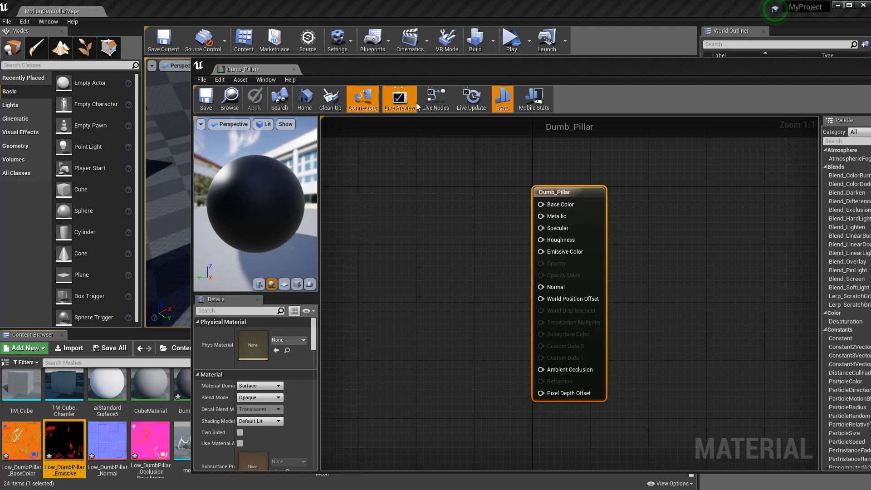
{"action": "left_click_drag", "start_coordinate": [541, 78], "coordinate": [437, 93]}
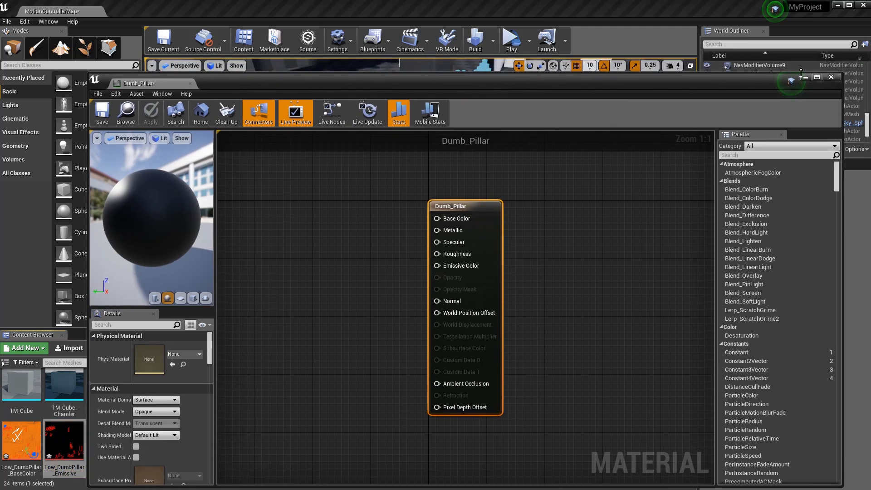
{"action": "left_click", "coordinate": [832, 79]}
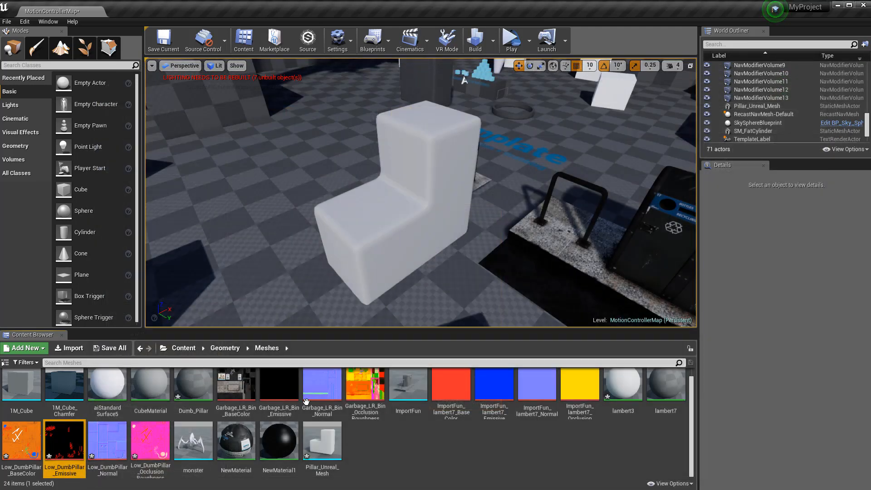
Uncheck sRGB on Low_DumbPillar_OcclusionRoughnessMetallic and close its texture editor
{"action": "double_click", "coordinate": [149, 437]}
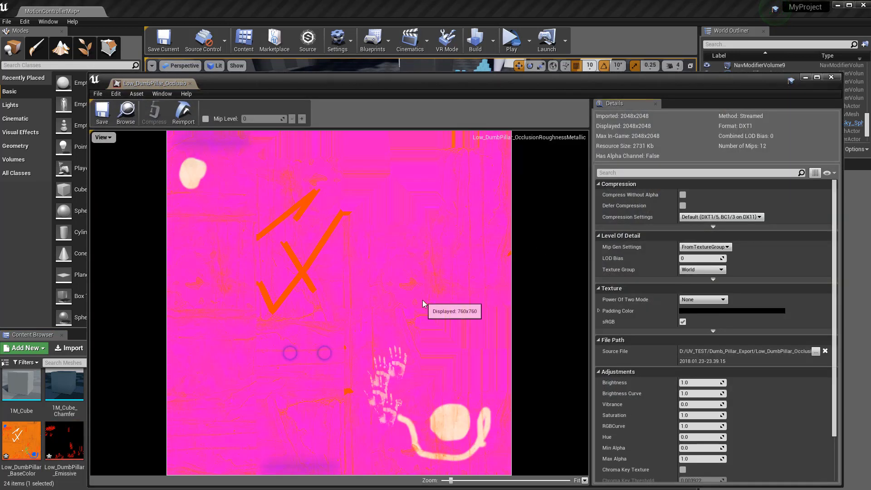
{"action": "left_click", "coordinate": [683, 322]}
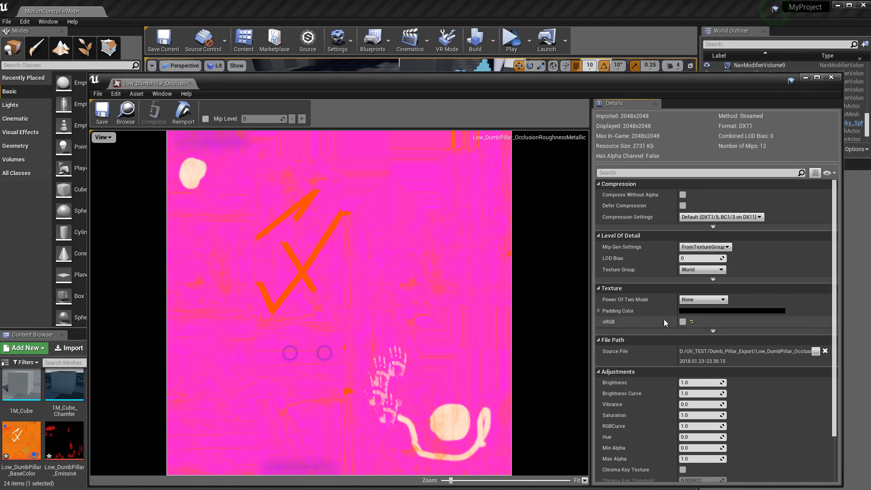
{"action": "left_click", "coordinate": [832, 77]}
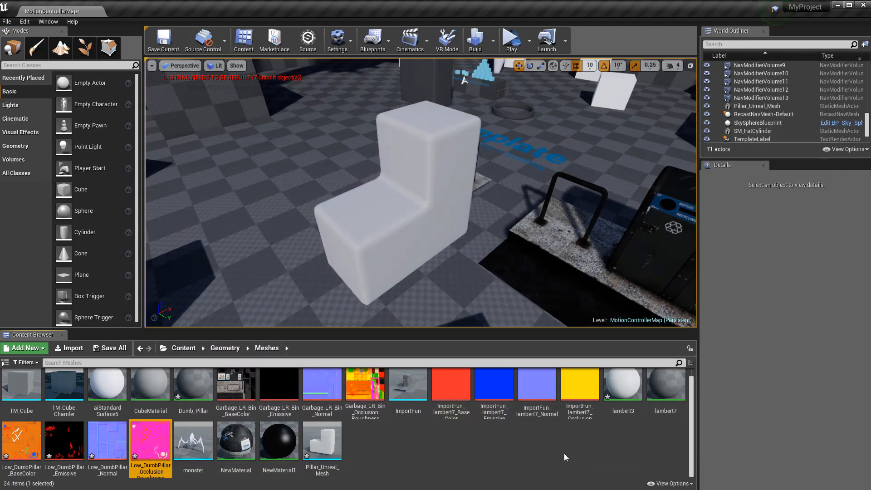
Drag the four Low_DumbPillar textures into the reopened Dumb_Pillar graph and spread the nodes apart
{"action": "double_click", "coordinate": [194, 386]}
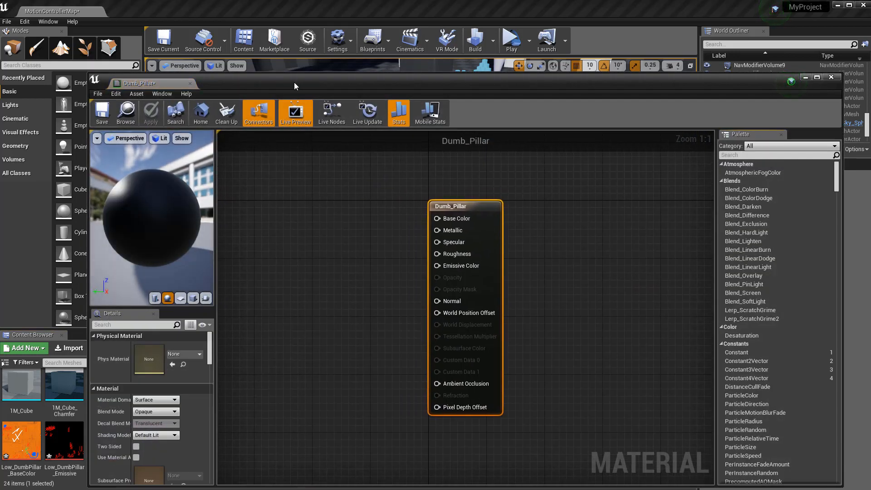
{"action": "left_click_drag", "start_coordinate": [294, 82], "coordinate": [501, 66]}
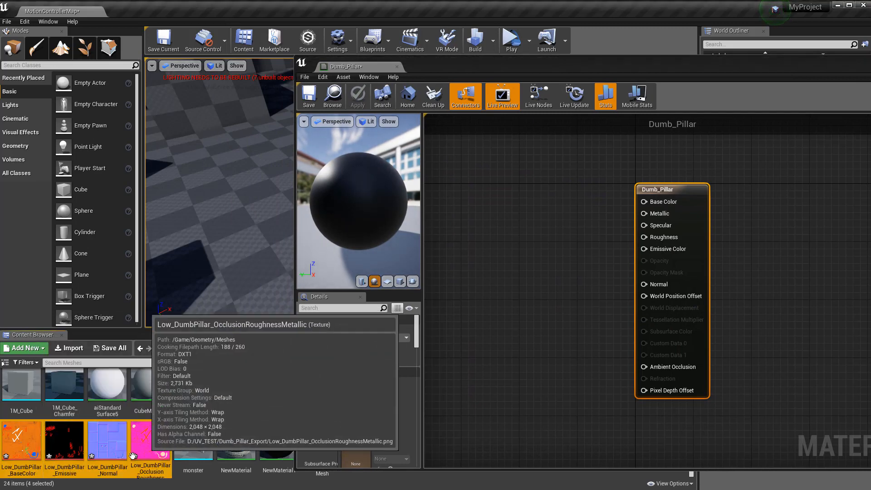
{"action": "left_click", "coordinate": [149, 442], "text": "shift"}
{"action": "left_click_drag", "start_coordinate": [22, 439], "coordinate": [512, 202]}
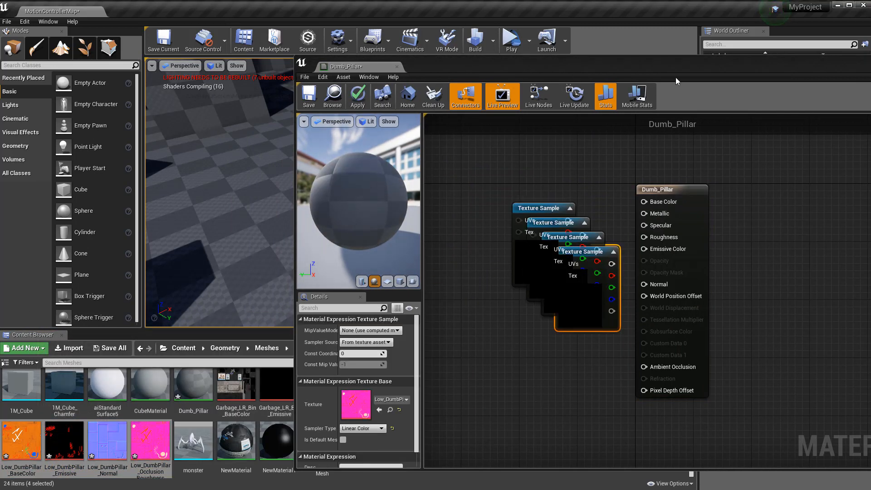
{"action": "left_click_drag", "start_coordinate": [692, 69], "coordinate": [438, 63]}
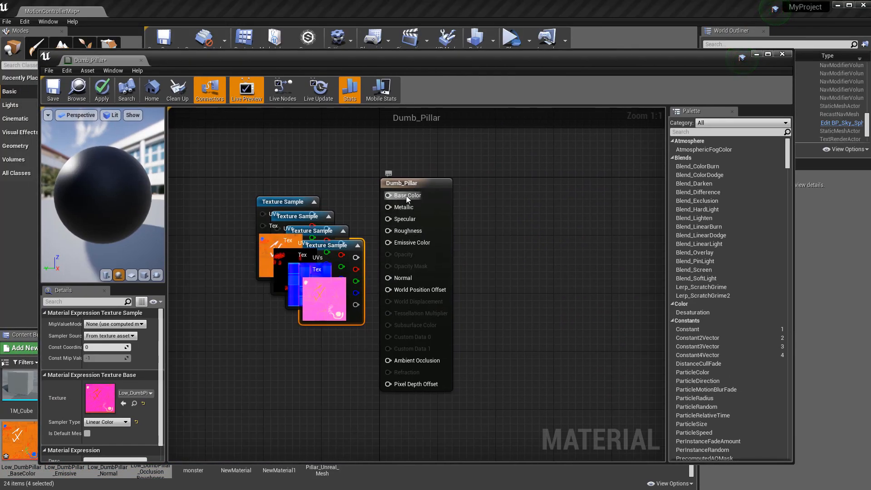
{"action": "left_click_drag", "start_coordinate": [407, 195], "coordinate": [523, 195]}
{"action": "left_click_drag", "start_coordinate": [334, 302], "coordinate": [292, 400]}
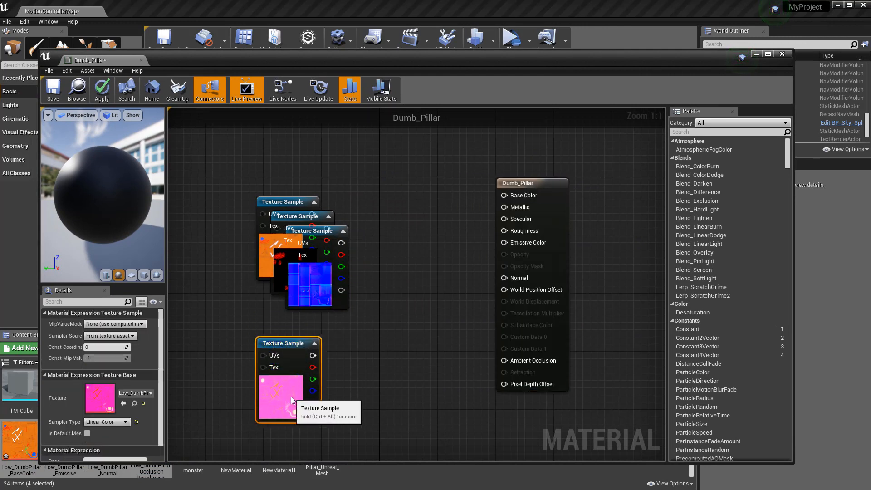
{"action": "left_click_drag", "start_coordinate": [299, 234], "coordinate": [373, 376]}
{"action": "left_click_drag", "start_coordinate": [283, 258], "coordinate": [224, 377]}
{"action": "left_click_drag", "start_coordinate": [290, 198], "coordinate": [309, 192]}
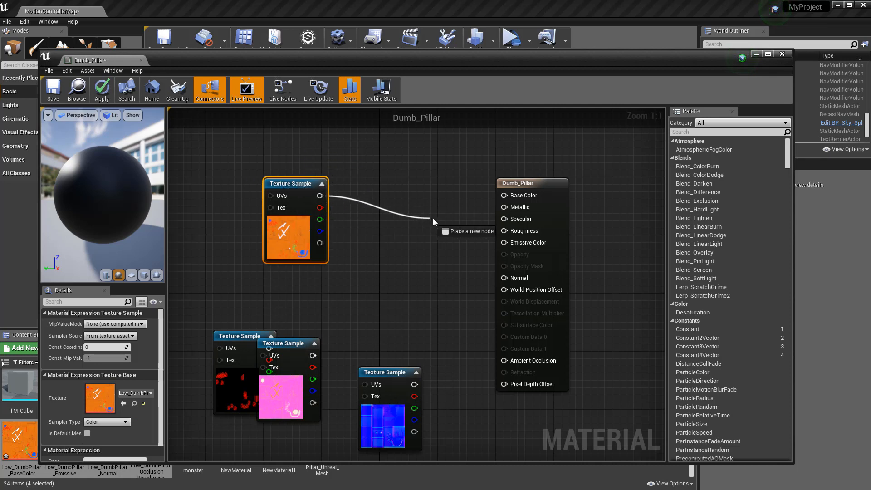
Wire the base colour, normal and emissive textures into Base Color, Normal and Emissive Color
{"action": "left_click_drag", "start_coordinate": [432, 219], "coordinate": [504, 195]}
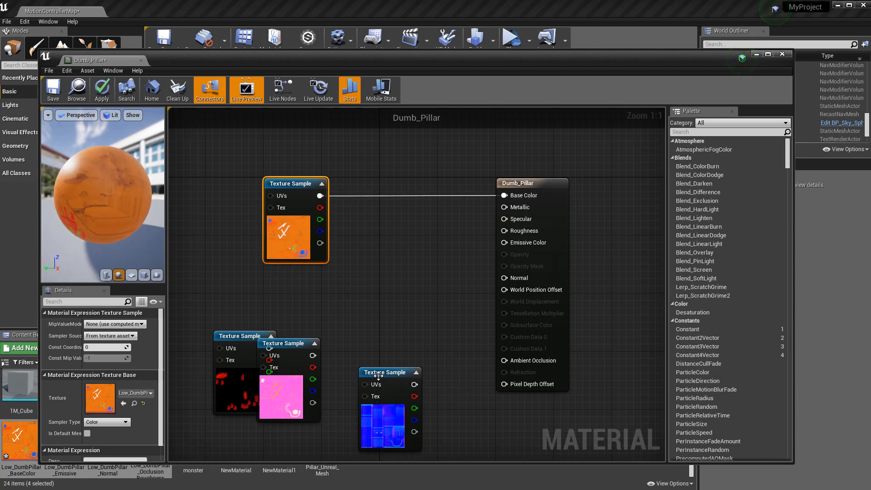
{"action": "left_click_drag", "start_coordinate": [379, 375], "coordinate": [504, 277]}
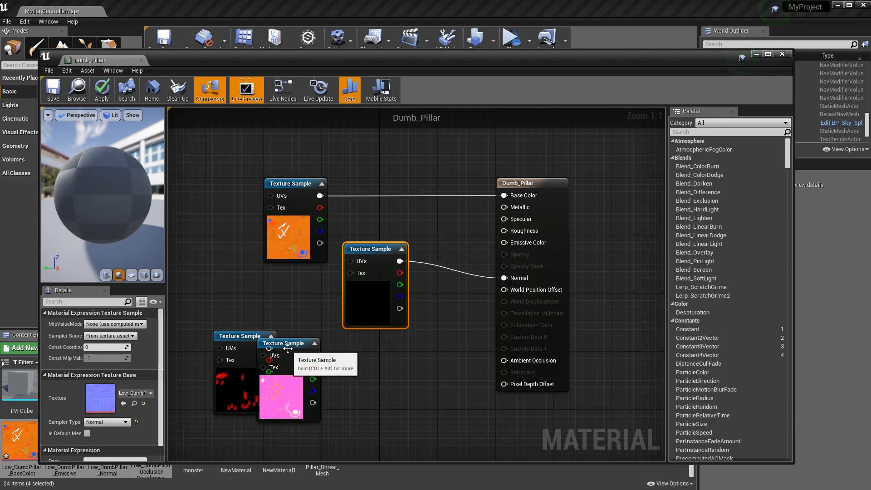
{"action": "left_click_drag", "start_coordinate": [287, 347], "coordinate": [359, 391]}
{"action": "left_click_drag", "start_coordinate": [236, 343], "coordinate": [505, 243]}
{"action": "left_click", "coordinate": [475, 352]}
{"action": "left_click_drag", "start_coordinate": [433, 355], "coordinate": [235, 326]}
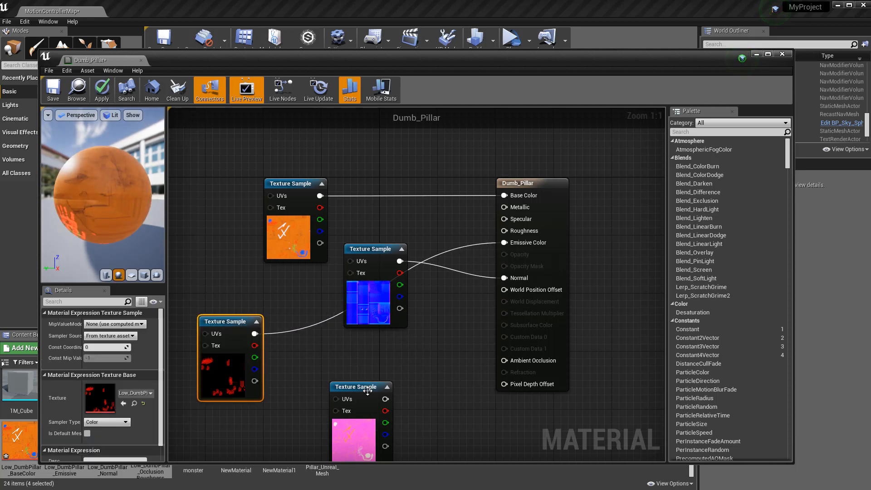
{"action": "left_click_drag", "start_coordinate": [363, 387], "coordinate": [356, 350]}
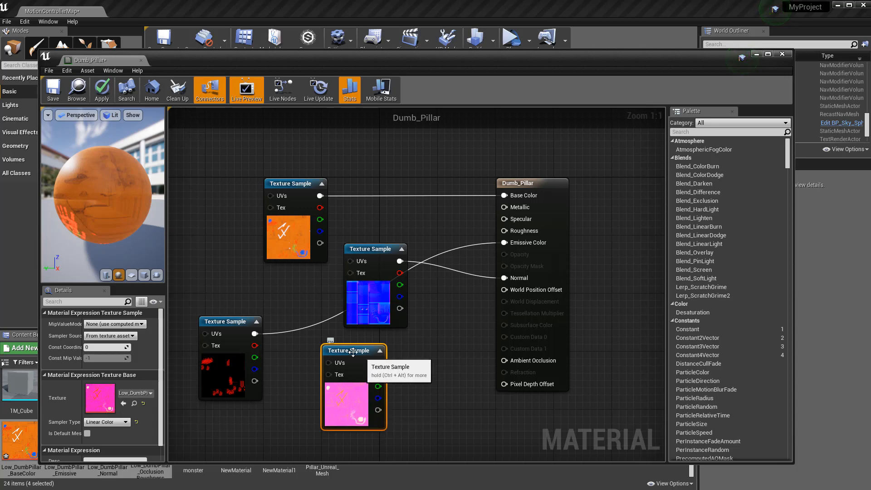
{"action": "left_click_drag", "start_coordinate": [248, 64], "coordinate": [390, 85]}
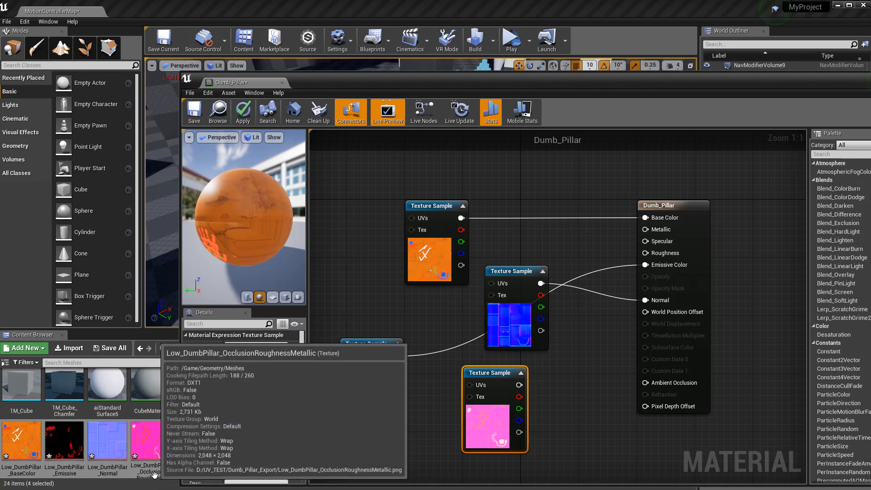
Connect the mask texture's R, G and B pins to Ambient Occlusion, Roughness and Metallic
{"action": "left_click_drag", "start_coordinate": [574, 82], "coordinate": [453, 69]}
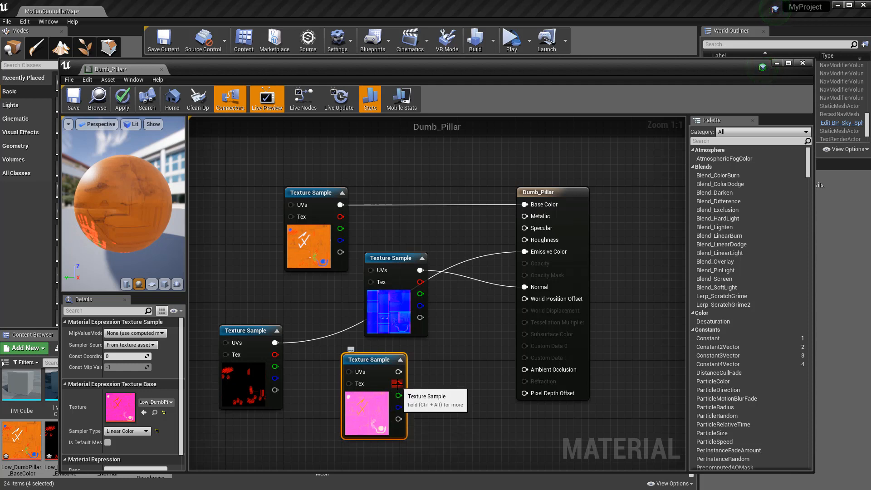
{"action": "left_click_drag", "start_coordinate": [398, 385], "coordinate": [545, 369]}
{"action": "left_click_drag", "start_coordinate": [398, 395], "coordinate": [464, 206]}
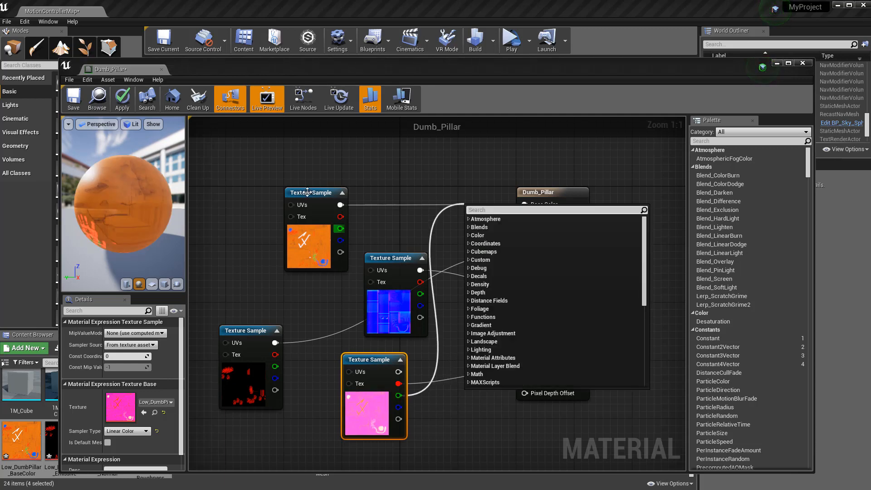
{"action": "left_click_drag", "start_coordinate": [344, 60], "coordinate": [421, 57]}
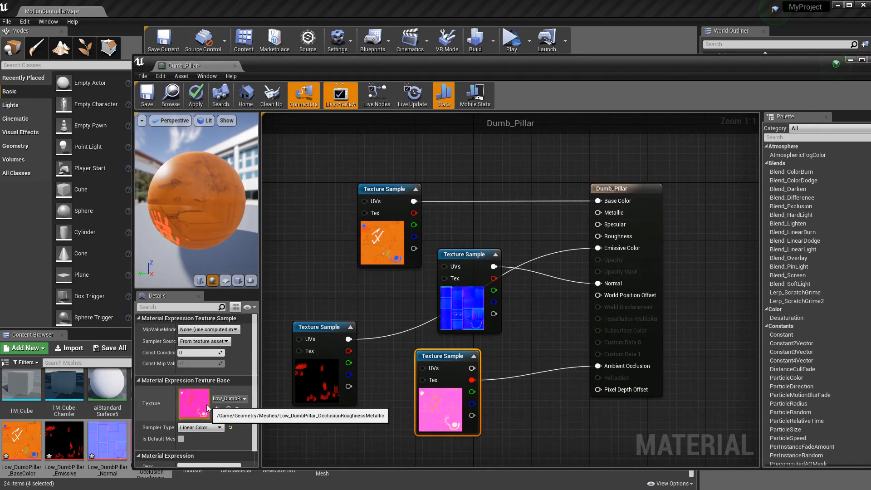
{"action": "left_click_drag", "start_coordinate": [472, 391], "coordinate": [598, 235]}
{"action": "left_click_drag", "start_coordinate": [472, 403], "coordinate": [597, 213]}
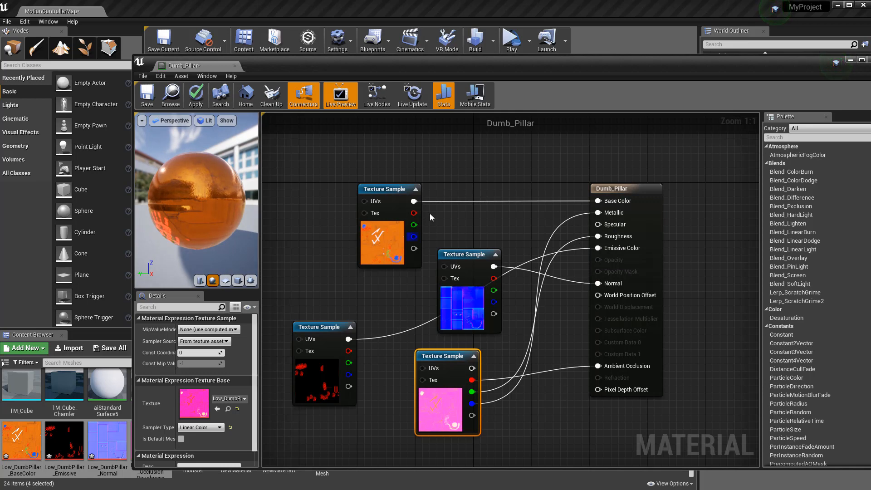
{"action": "left_click_drag", "start_coordinate": [519, 66], "coordinate": [553, 107]}
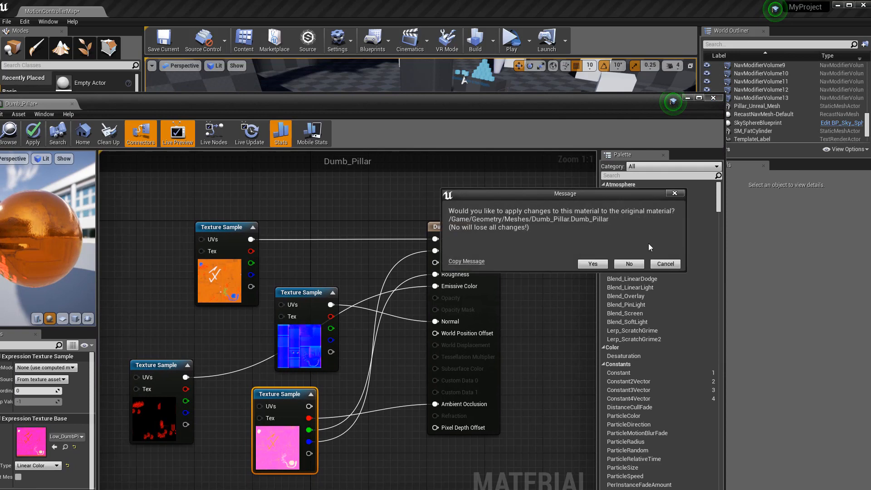
Apply the Dumb_Pillar material changes and drag the material onto the placed pillar
{"action": "left_click", "coordinate": [592, 264]}
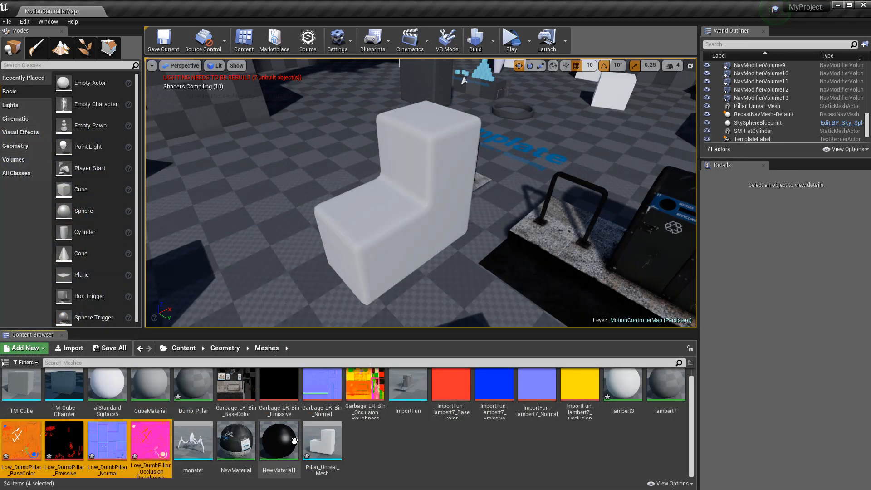
{"action": "left_click", "coordinate": [403, 443]}
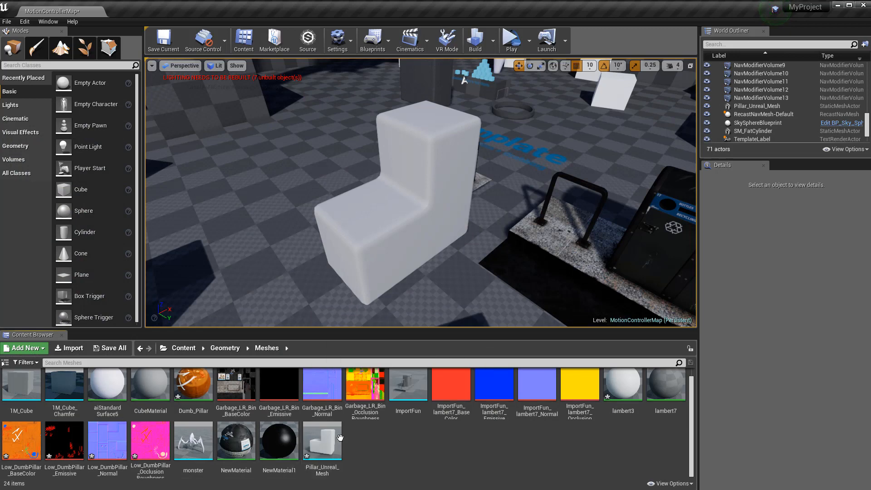
{"action": "left_click_drag", "start_coordinate": [194, 385], "coordinate": [403, 207]}
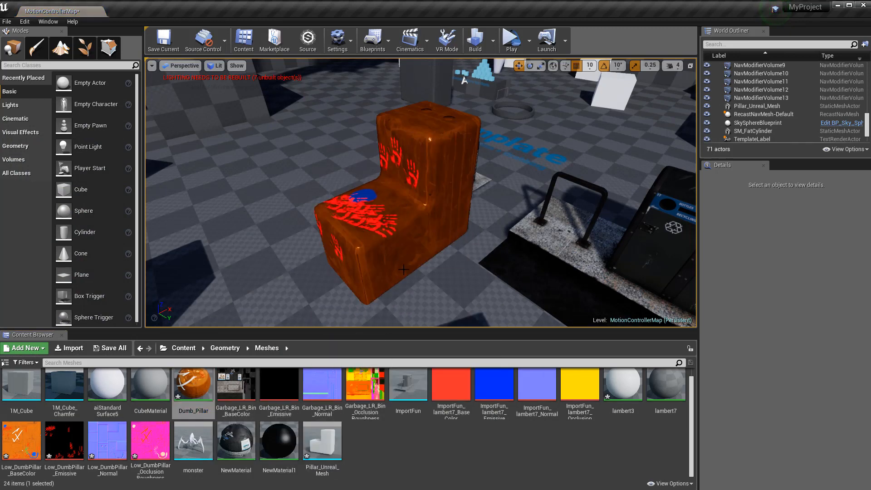
Orbit around the pillar to inspect its orange-brass surface and glowing red handprints
{"action": "left_click_drag", "start_coordinate": [294, 233], "coordinate": [363, 241], "text": "alt"}
{"action": "left_click_drag", "start_coordinate": [304, 253], "coordinate": [305, 234], "text": "alt"}
{"action": "right_click_drag", "start_coordinate": [303, 253], "coordinate": [335, 245], "text": "alt"}
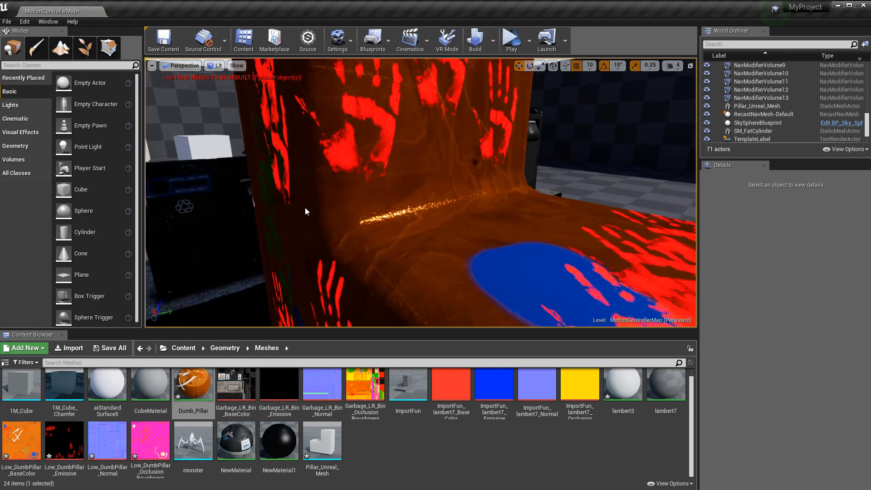
{"action": "right_click_drag", "start_coordinate": [305, 209], "coordinate": [261, 222], "text": "alt"}
{"action": "left_click_drag", "start_coordinate": [305, 209], "coordinate": [273, 229], "text": "alt"}
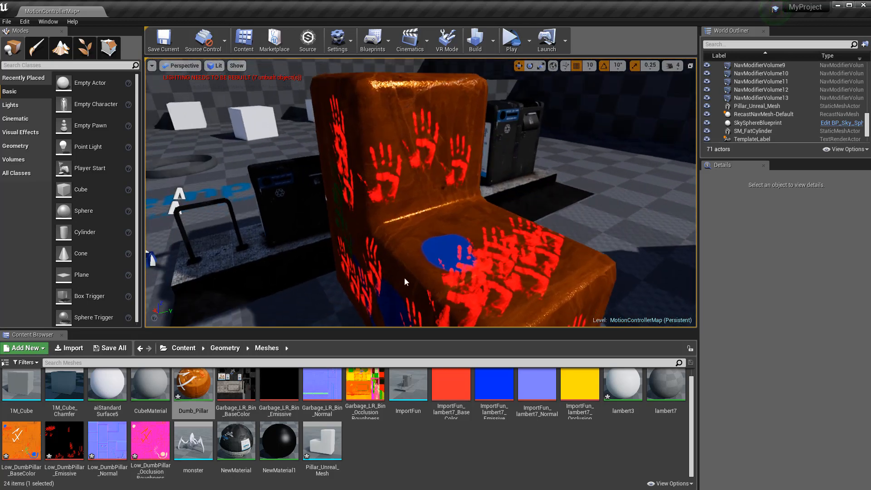
{"action": "mouse_move", "coordinate": [414, 266]}
{"action": "left_mouse_down", "text": "alt"}
{"action": "mouse_move", "coordinate": [458, 248]}
{"action": "mouse_move", "coordinate": [427, 265]}
{"action": "left_mouse_up", "text": "alt"}
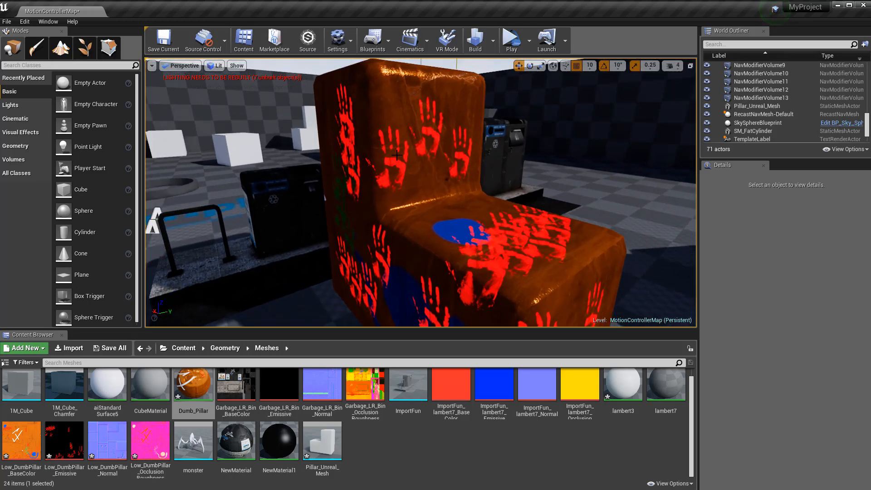
{"action": "left_click_drag", "start_coordinate": [453, 223], "coordinate": [304, 246], "text": "alt"}
{"action": "right_click_drag", "start_coordinate": [355, 201], "coordinate": [336, 208], "text": "alt"}
{"action": "mouse_move", "coordinate": [320, 384]}
{"action": "left_mouse_down"}
{"action": "mouse_move", "coordinate": [350, 365]}
{"action": "mouse_move", "coordinate": [309, 384]}
{"action": "left_mouse_up"}
{"action": "left_click_drag", "start_coordinate": [289, 166], "coordinate": [431, 147], "text": "alt"}
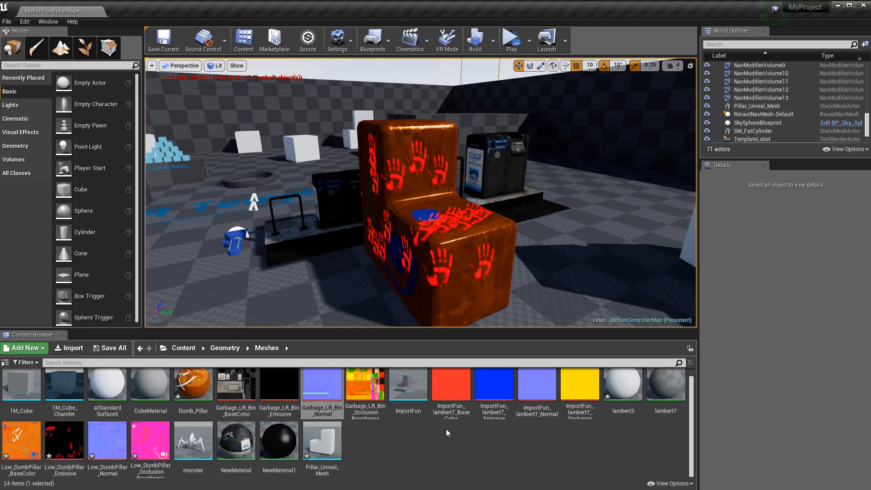
{"action": "double_click", "coordinate": [194, 385]}
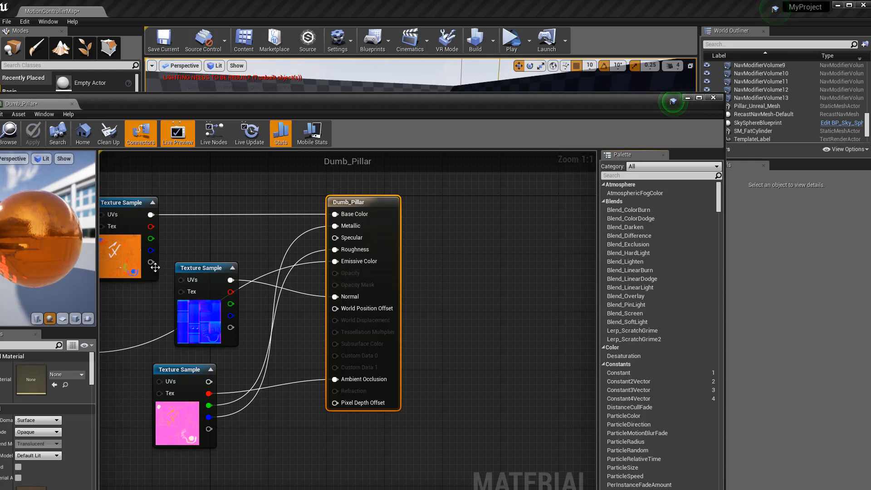
{"action": "left_click_drag", "start_coordinate": [152, 263], "coordinate": [211, 240]}
{"action": "left_click", "coordinate": [312, 155]}
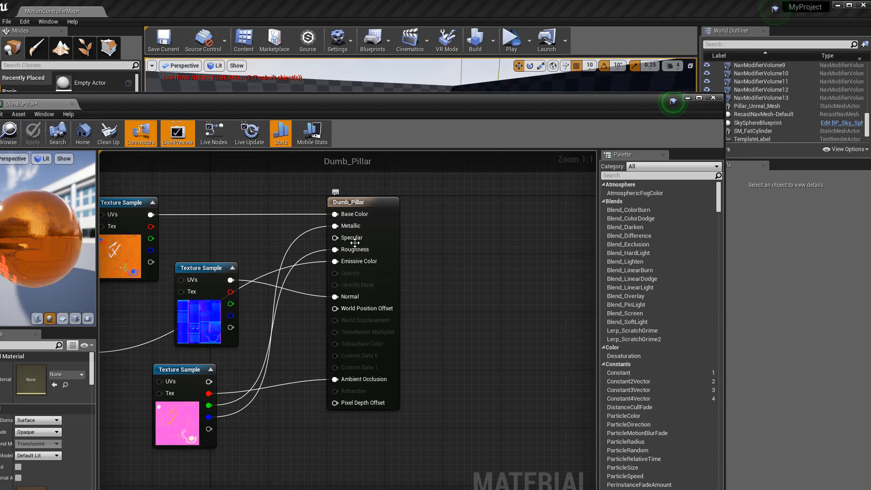
{"action": "left_click", "coordinate": [714, 98]}
{"action": "right_click_drag", "start_coordinate": [422, 195], "coordinate": [386, 207]}
{"action": "left_click", "coordinate": [386, 207]}
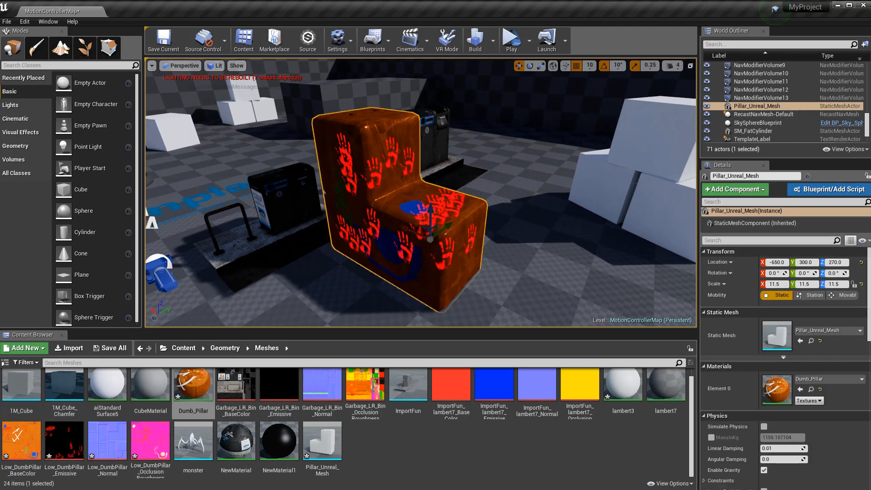
Add a second Pillar_Unreal_Mesh to the level and scale it to 9.0
{"action": "left_click_drag", "start_coordinate": [323, 447], "coordinate": [556, 278]}
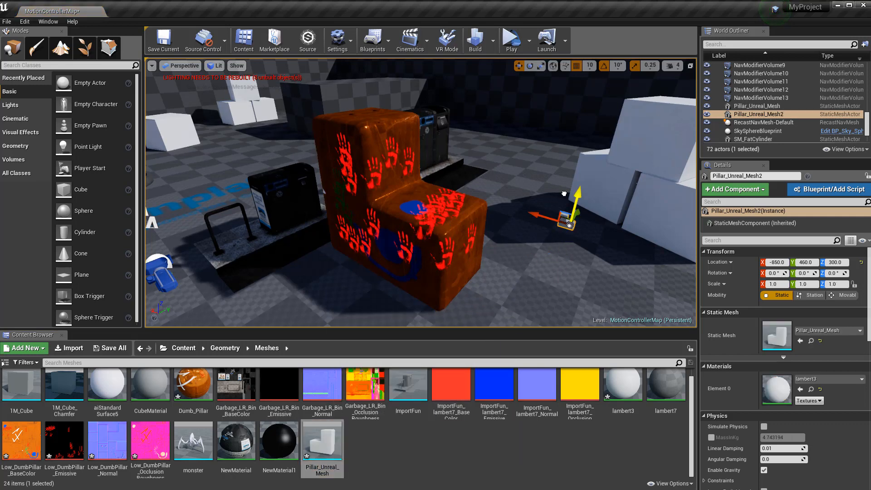
{"action": "key", "text": "e"}
{"action": "key", "text": "r"}
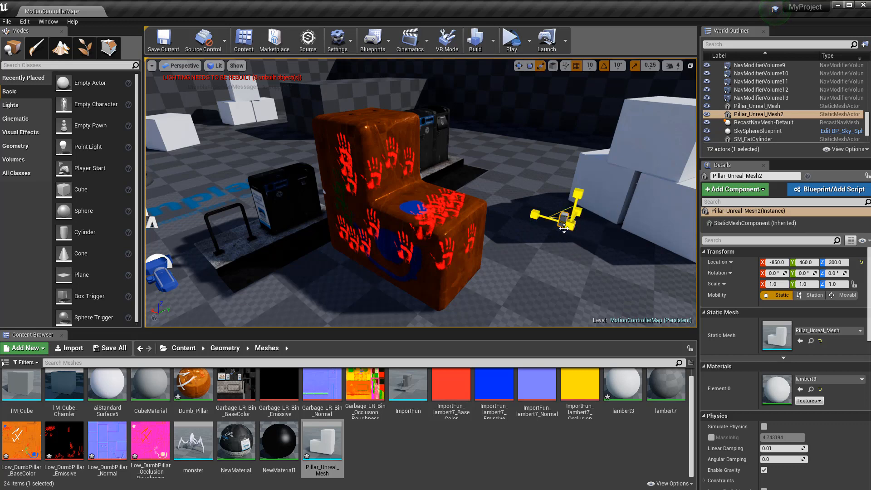
{"action": "left_click_drag", "start_coordinate": [566, 221], "coordinate": [571, 232]}
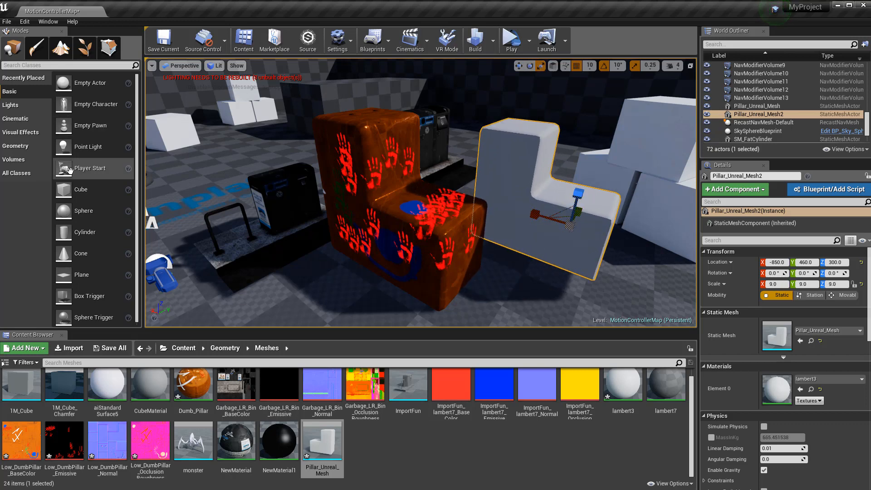
Lower the new pillar to height 260 and slide it to Y 1290
{"action": "mouse_move", "coordinate": [538, 238]}
{"action": "right_mouse_down"}
{"action": "mouse_move", "coordinate": [505, 230]}
{"action": "mouse_move", "coordinate": [541, 235]}
{"action": "right_mouse_up"}
{"action": "key", "text": "d"}
{"action": "left_click_drag", "start_coordinate": [520, 205], "coordinate": [547, 232]}
{"action": "left_click_drag", "start_coordinate": [486, 232], "coordinate": [521, 254], "text": "alt"}
{"action": "right_click_drag", "start_coordinate": [429, 231], "coordinate": [429, 231]}
{"action": "key", "text": "d"}
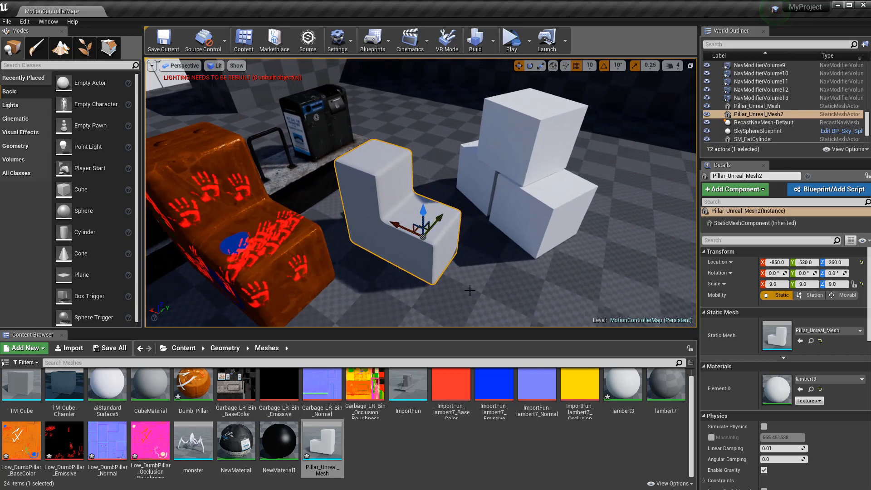
{"action": "left_click_drag", "start_coordinate": [342, 179], "coordinate": [318, 166], "text": "alt"}
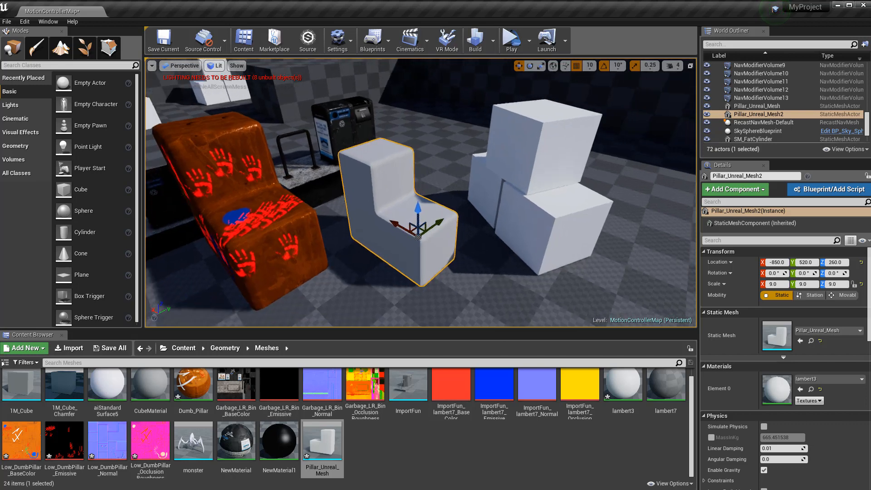
{"action": "mouse_move", "coordinate": [341, 178]}
{"action": "right_mouse_down", "text": "alt"}
{"action": "mouse_move", "coordinate": [370, 179]}
{"action": "mouse_move", "coordinate": [329, 182]}
{"action": "right_mouse_up", "text": "alt"}
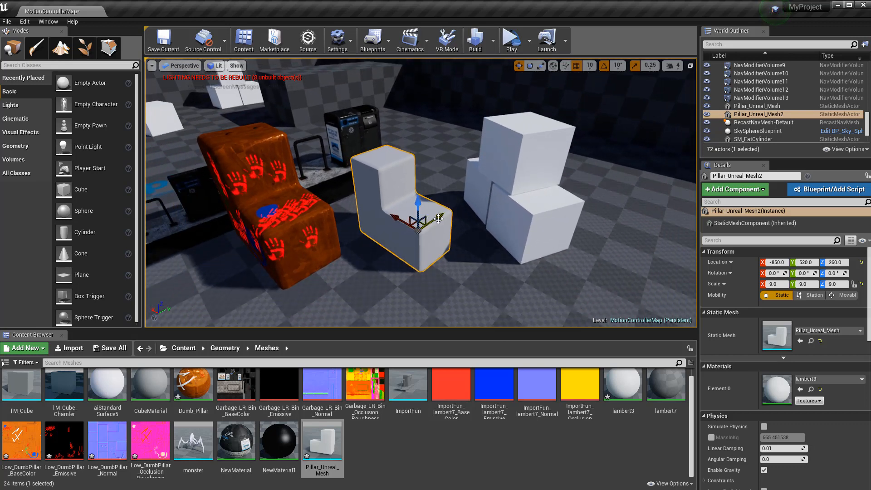
{"action": "left_click_drag", "start_coordinate": [439, 220], "coordinate": [554, 138]}
Move the brass pillar to Y 1360 and X -130, and nudge the white pillar to Y 1300
{"action": "left_click", "coordinate": [282, 208]}
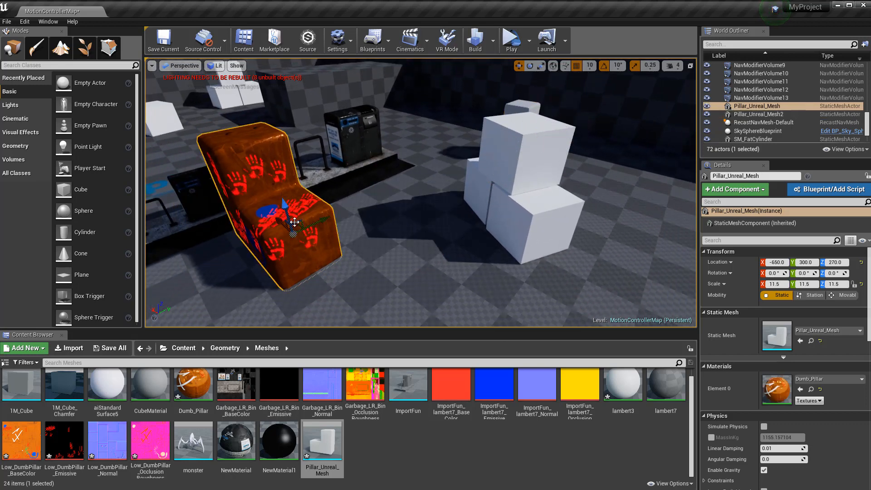
{"action": "left_click_drag", "start_coordinate": [319, 223], "coordinate": [543, 137]}
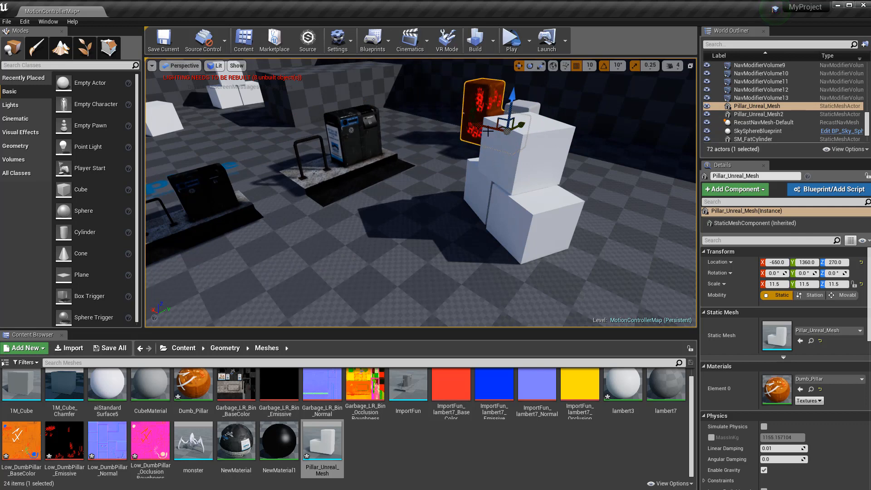
{"action": "left_click_drag", "start_coordinate": [488, 132], "coordinate": [413, 103]}
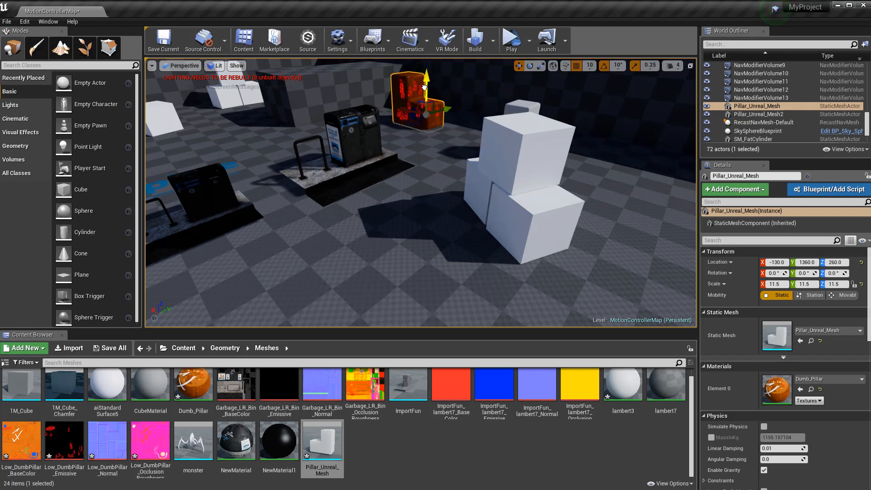
{"action": "right_click_drag", "start_coordinate": [462, 132], "coordinate": [408, 175]}
{"action": "right_click_drag", "start_coordinate": [358, 218], "coordinate": [458, 217]}
{"action": "left_click", "coordinate": [475, 218]}
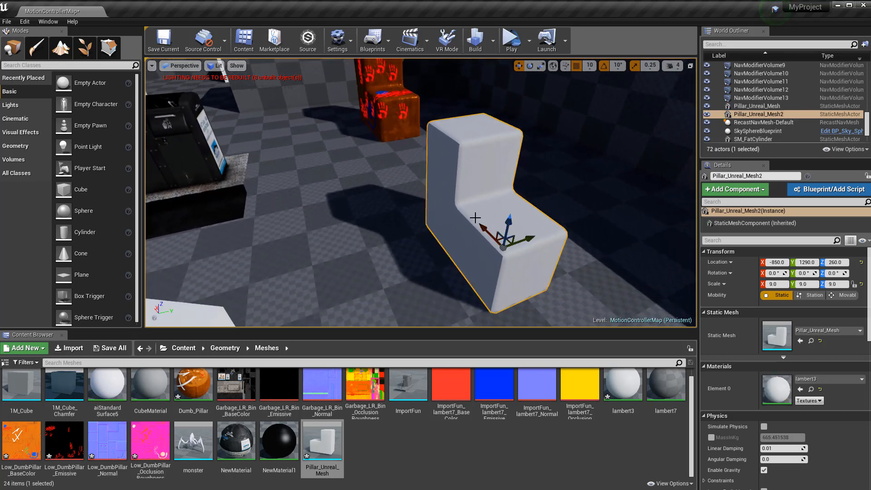
{"action": "left_click_drag", "start_coordinate": [526, 237], "coordinate": [513, 221]}
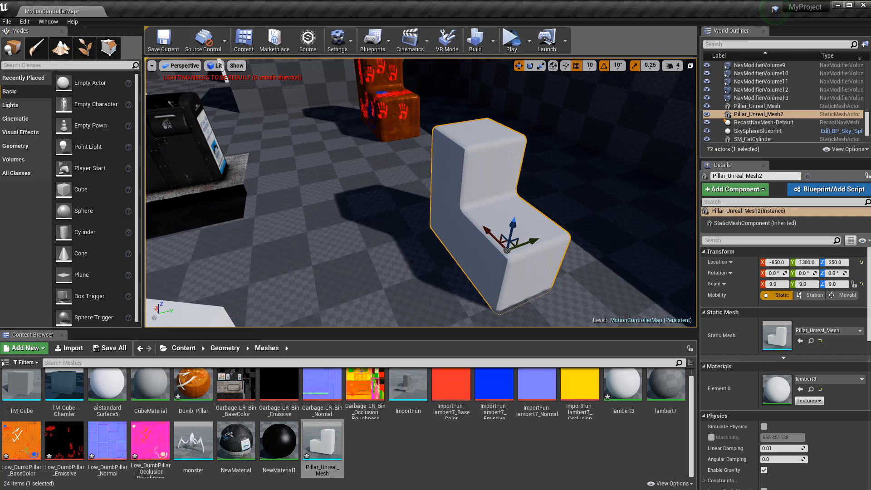
Reimport Low_DumbPillar_BaseColor, then all four Low_DumbPillar textures, from their source files
{"action": "right_click", "coordinate": [21, 439]}
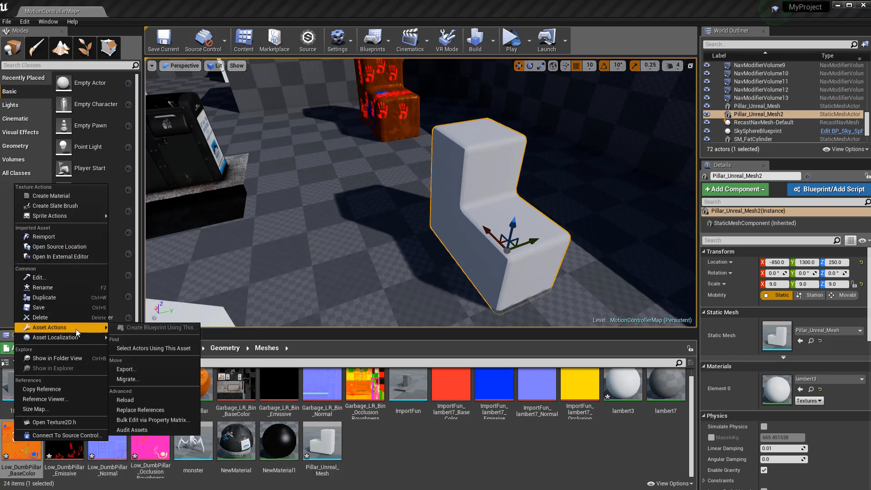
{"action": "left_click", "coordinate": [58, 237]}
{"action": "left_click", "coordinate": [64, 440]}
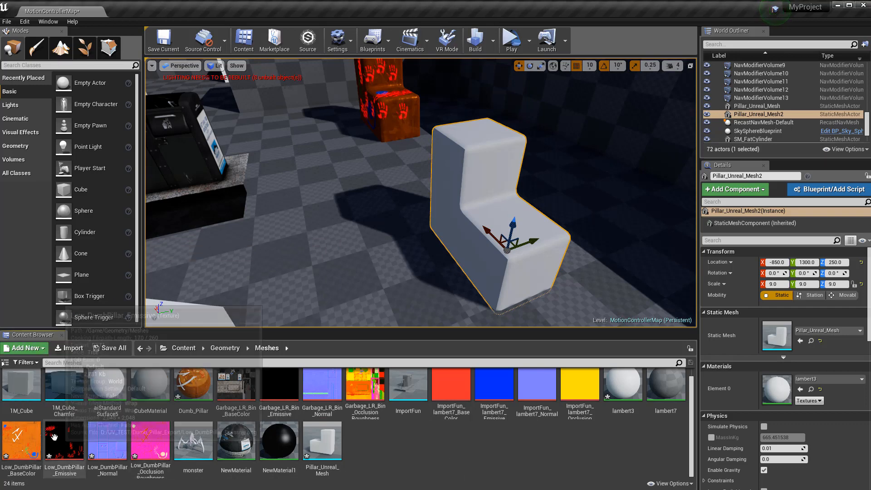
{"action": "left_click", "coordinate": [150, 440]}
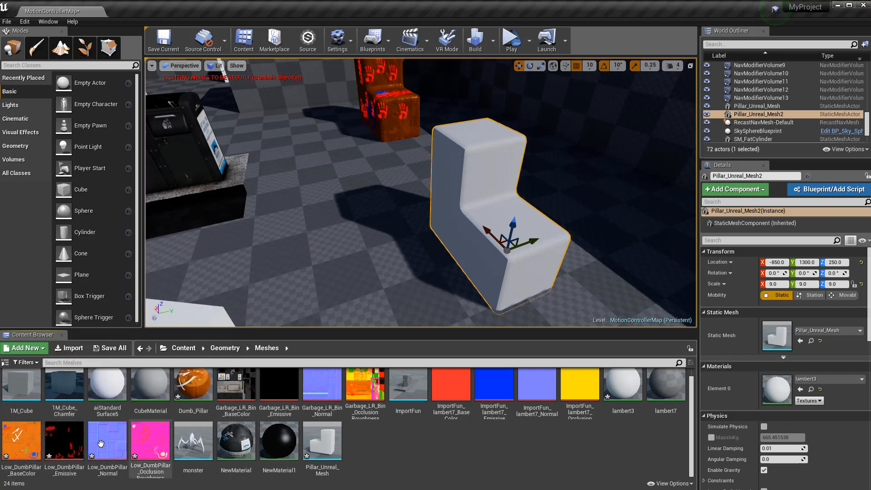
{"action": "left_click", "coordinate": [29, 443], "text": "shift"}
{"action": "right_click", "coordinate": [29, 442]}
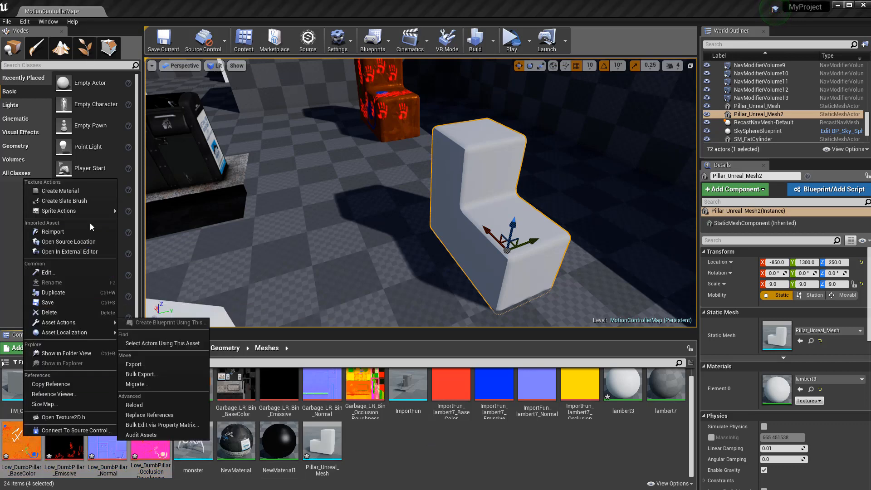
{"action": "left_click", "coordinate": [58, 237]}
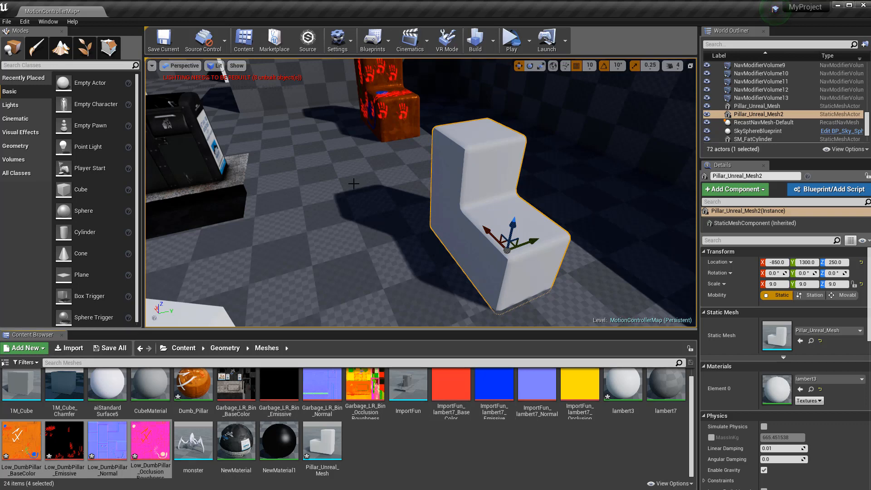
Fly the camera up to the white second pillar by the trash bins and open its actor context menu
{"action": "mouse_move", "coordinate": [354, 184]}
{"action": "right_mouse_down"}
{"action": "mouse_move", "coordinate": [358, 176]}
{"action": "mouse_move", "coordinate": [338, 173]}
{"action": "mouse_move", "coordinate": [374, 175]}
{"action": "mouse_move", "coordinate": [337, 187]}
{"action": "mouse_move", "coordinate": [356, 186]}
{"action": "mouse_move", "coordinate": [380, 168]}
{"action": "mouse_move", "coordinate": [365, 174]}
{"action": "right_mouse_up"}
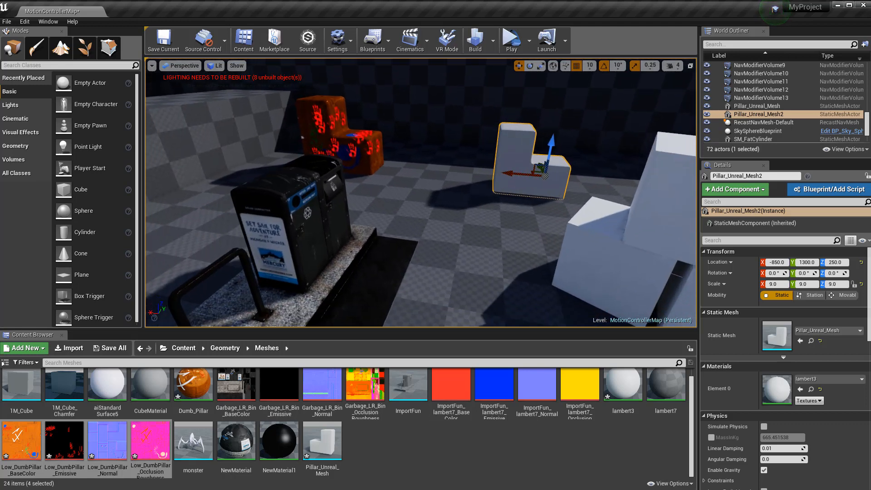
{"action": "right_click_drag", "start_coordinate": [401, 236], "coordinate": [492, 236]}
{"action": "right_click_drag", "start_coordinate": [571, 293], "coordinate": [501, 182]}
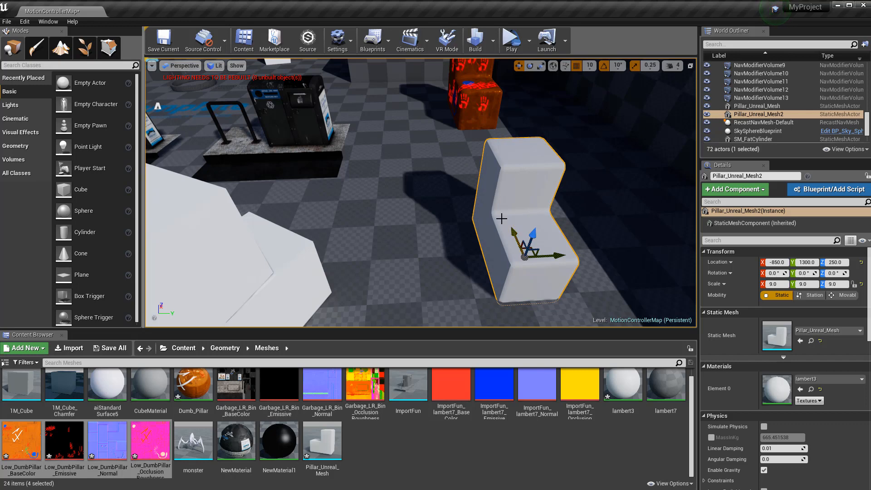
{"action": "right_click", "coordinate": [499, 187]}
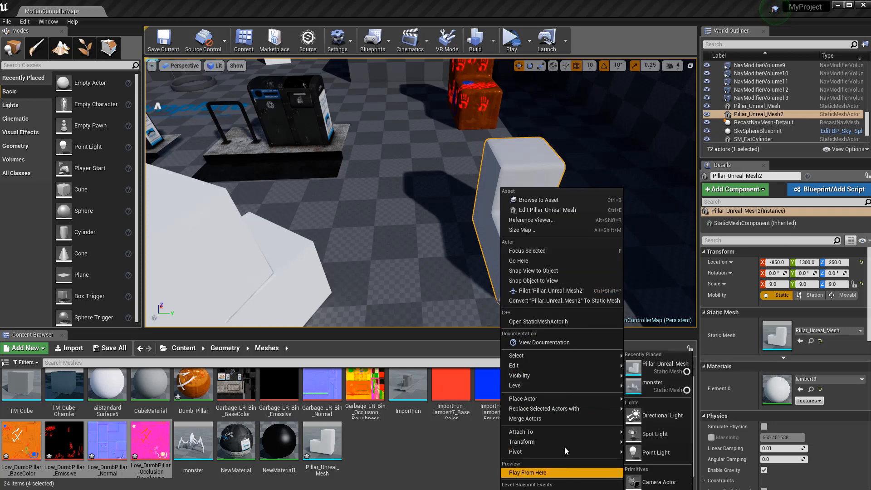
Dismiss the actor menu and save the current level
{"action": "left_click", "coordinate": [315, 219]}
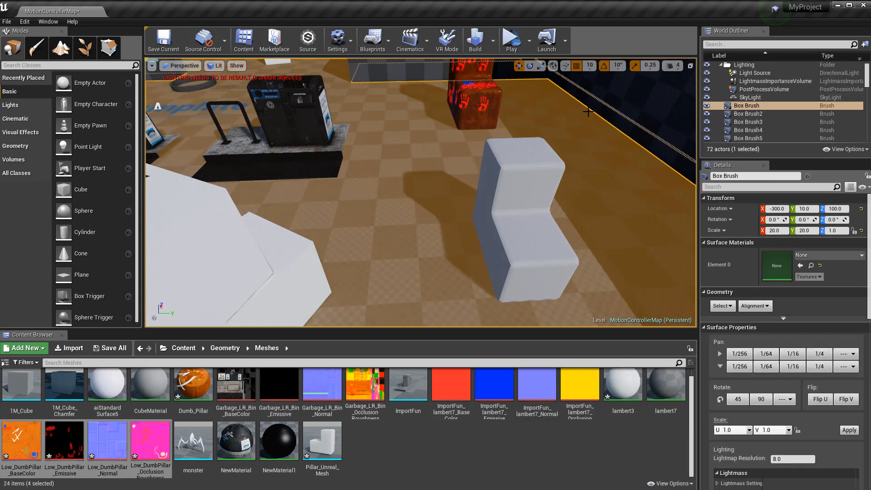
{"action": "left_click", "coordinate": [8, 22]}
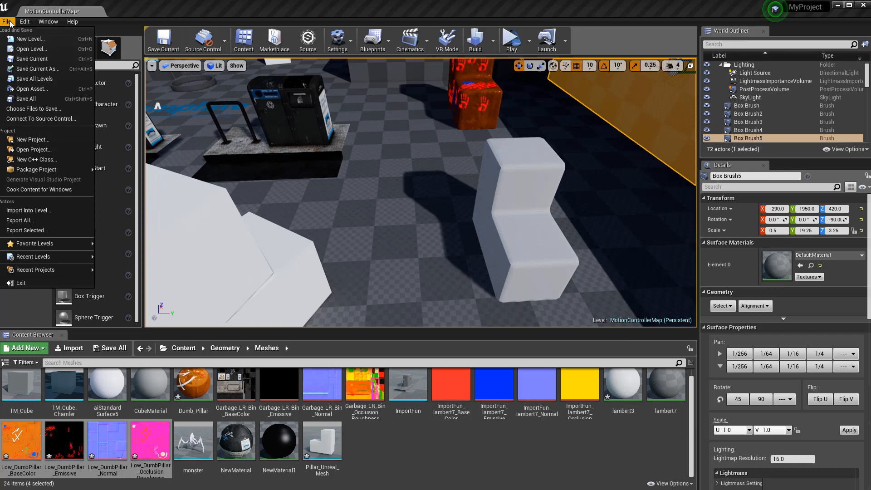
{"action": "left_click", "coordinate": [42, 60]}
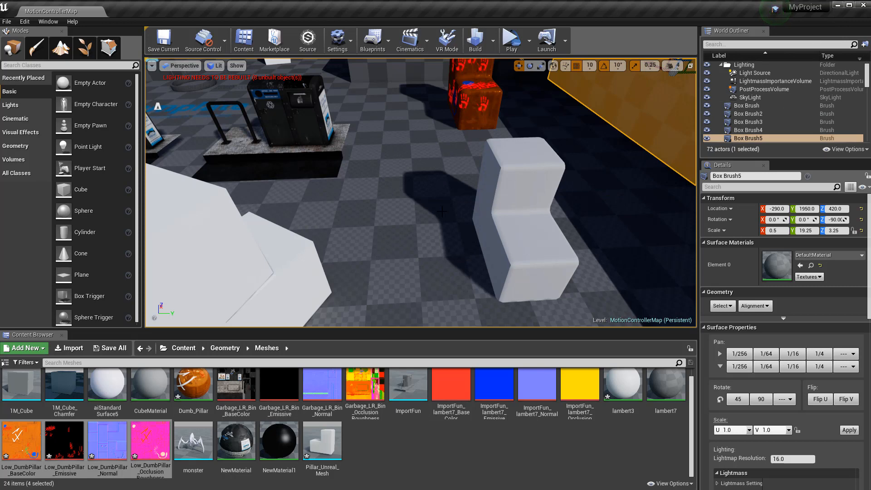
Close the editor and save all seven unsaved pillar assets
{"action": "mouse_move", "coordinate": [353, 205]}
{"action": "left_mouse_down"}
{"action": "mouse_move", "coordinate": [389, 204]}
{"action": "mouse_move", "coordinate": [388, 190]}
{"action": "left_mouse_up"}
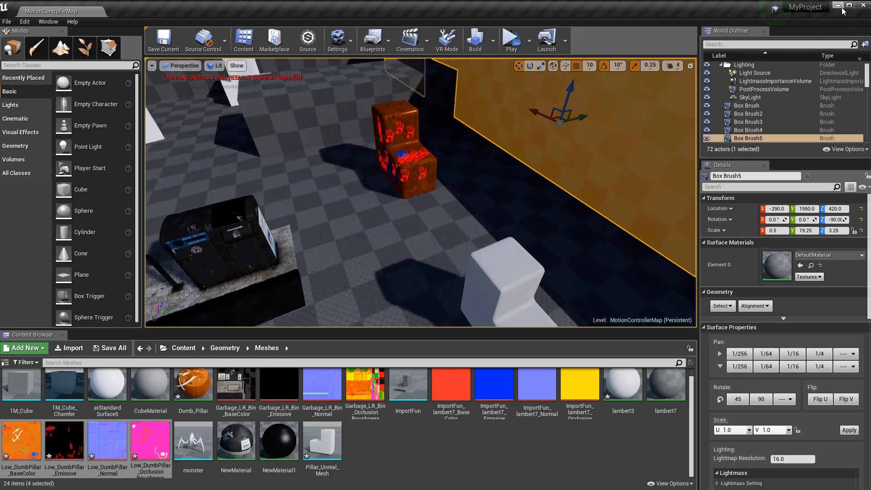
{"action": "left_click", "coordinate": [863, 6]}
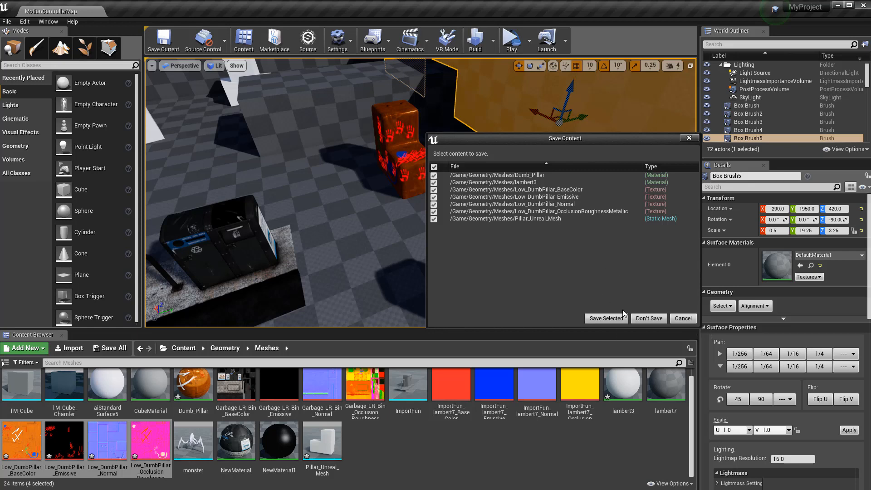
{"action": "left_click", "coordinate": [606, 318]}
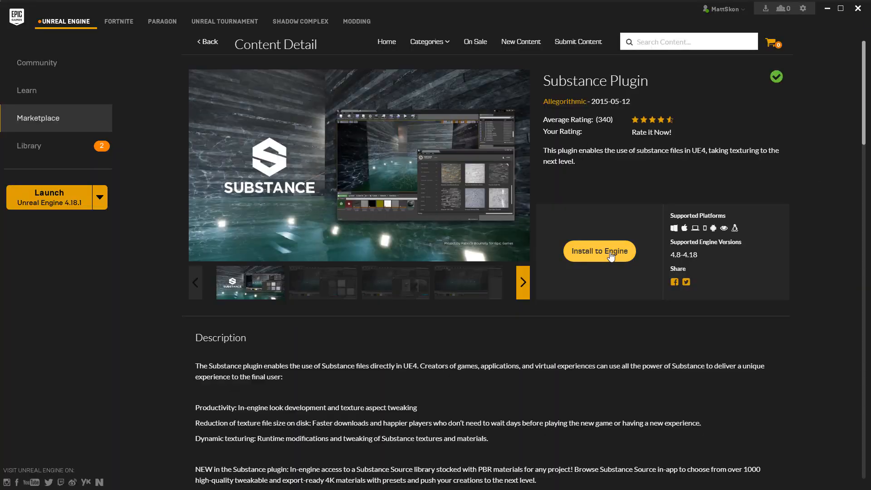
Try Install to Engine for the Substance Plugin, then cancel the already-installed notice
{"action": "left_click", "coordinate": [612, 256]}
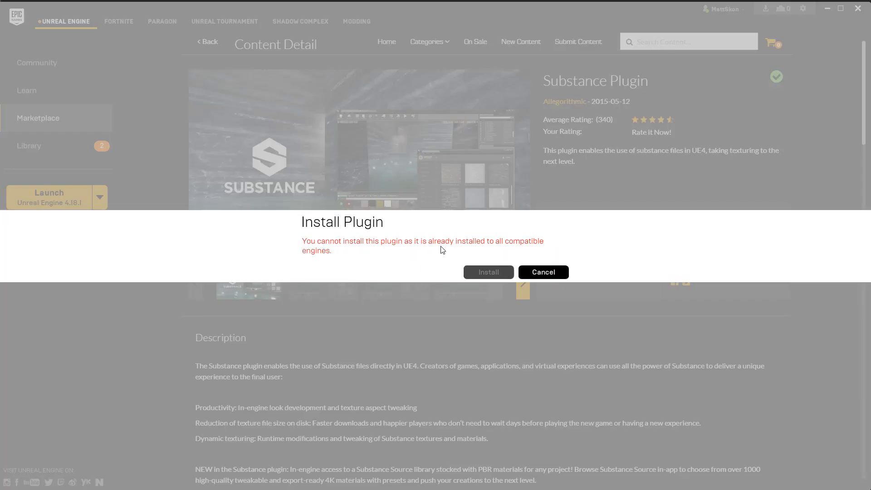
{"action": "left_click", "coordinate": [544, 272]}
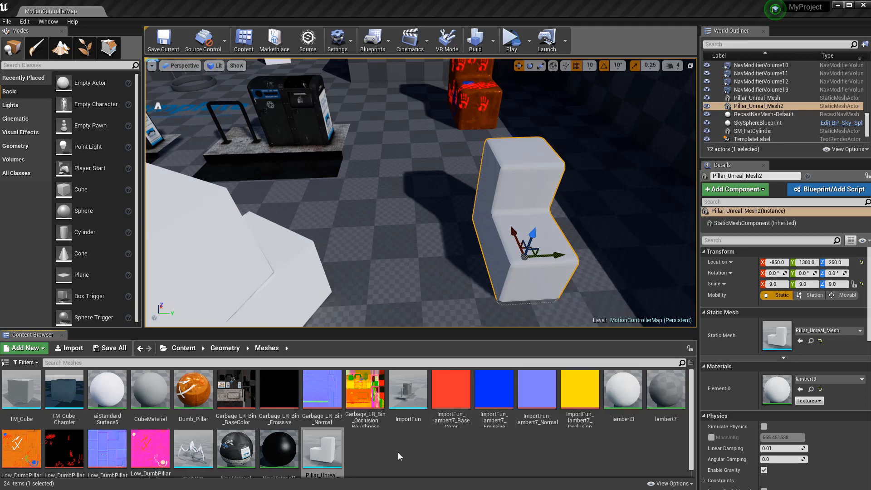
Send Pillar_Unreal_Mesh to Substance Painter from the Content Browser and switch to Painter
{"action": "right_click", "coordinate": [326, 439]}
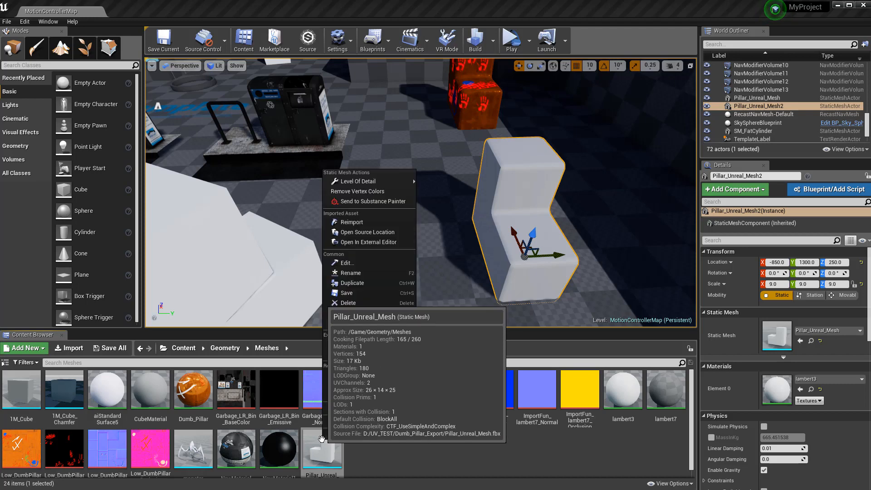
{"action": "left_click", "coordinate": [362, 201]}
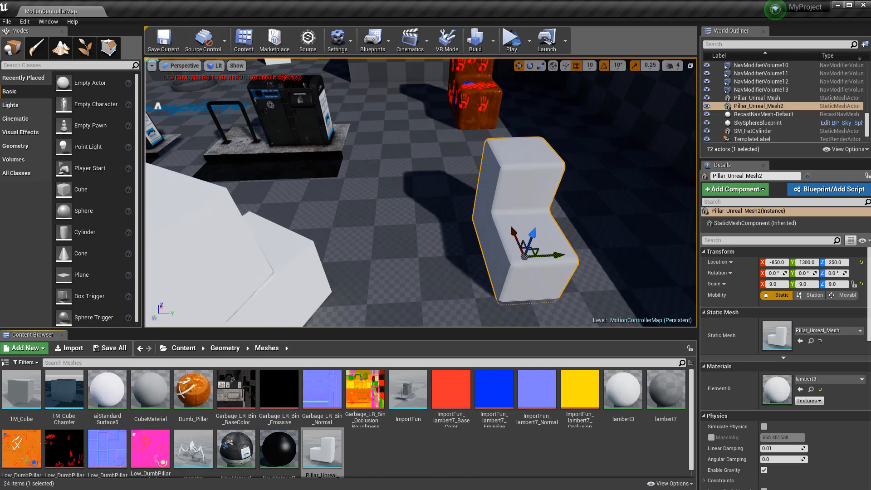
{"action": "key", "text": "alt+Tab"}
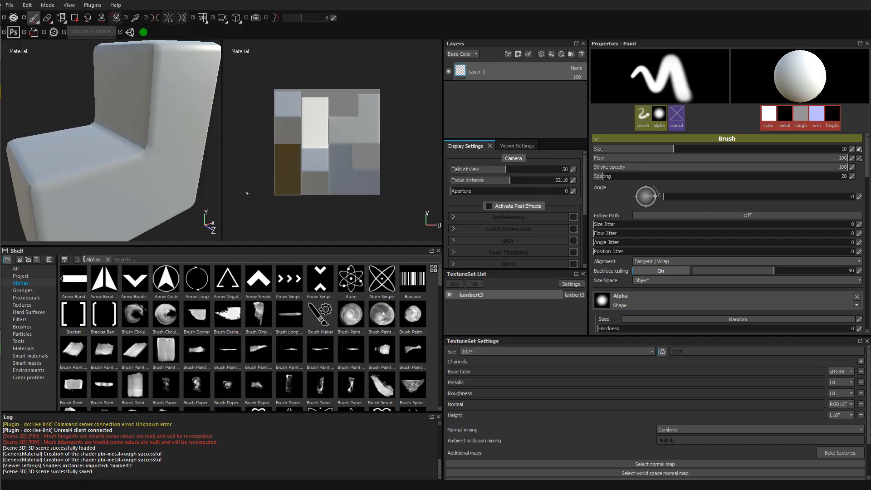
Start a Save As from the File menu, then cancel it without saving the project
{"action": "left_click", "coordinate": [9, 5]}
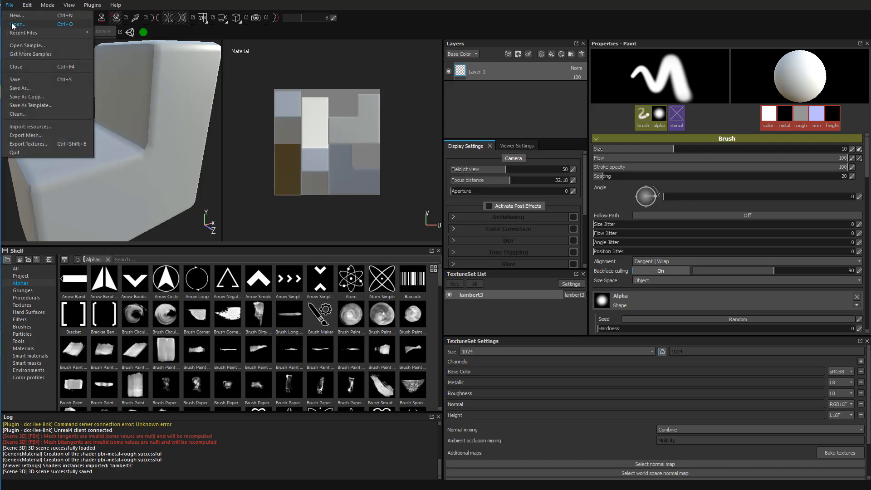
{"action": "left_click", "coordinate": [50, 89]}
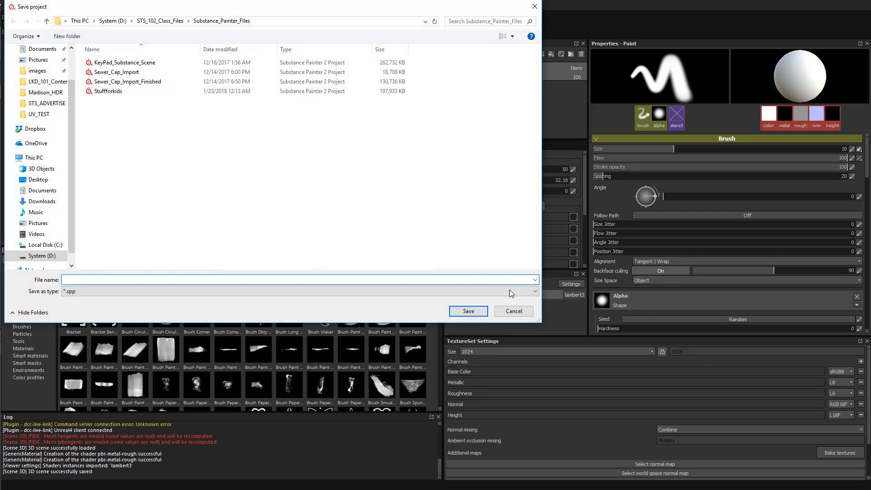
{"action": "left_click", "coordinate": [524, 311]}
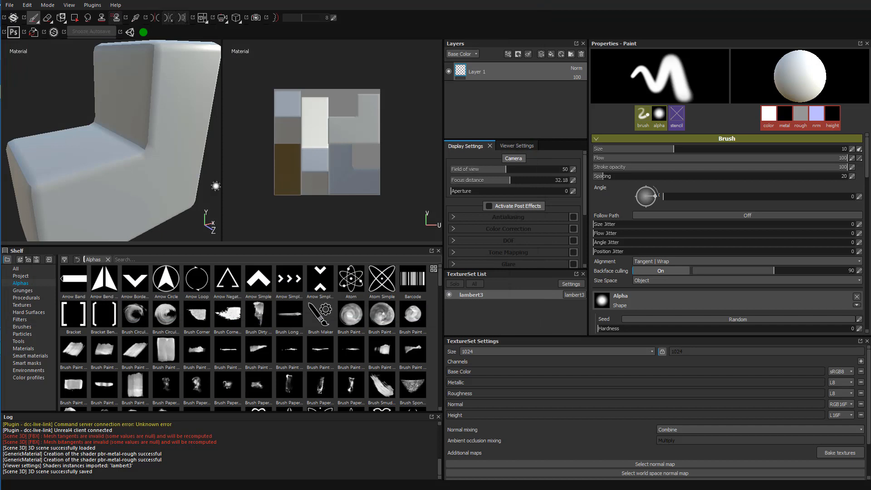
{"action": "left_click", "coordinate": [9, 6]}
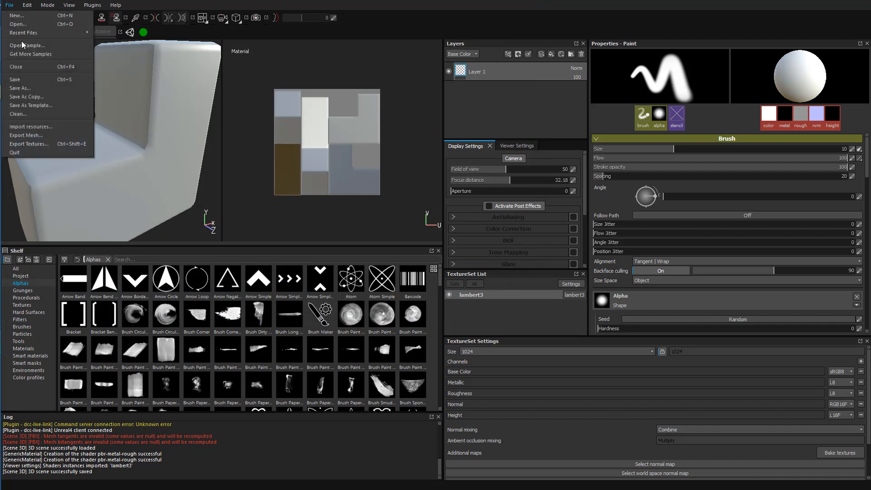
{"action": "left_click", "coordinate": [209, 117]}
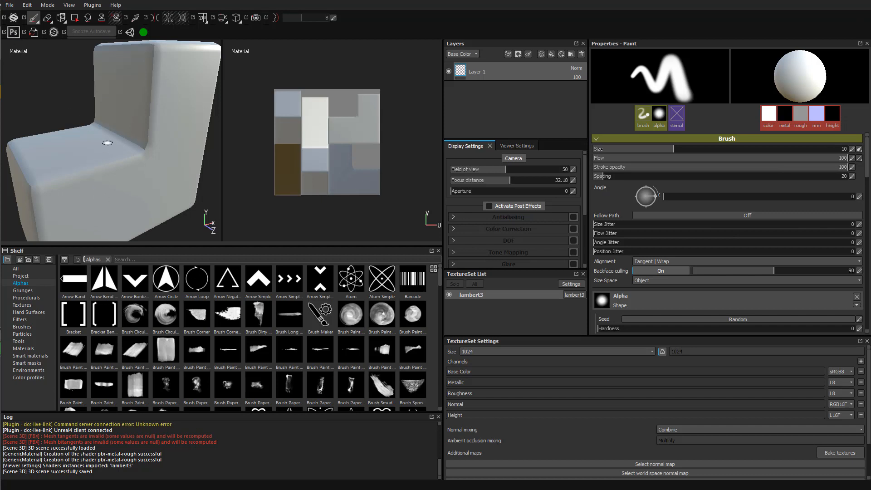
Send the lambert3 texture set maps back to Unreal through the live link
{"action": "left_click_drag", "start_coordinate": [68, 125], "coordinate": [76, 137], "text": "alt"}
{"action": "right_click_drag", "start_coordinate": [76, 138], "coordinate": [74, 102], "text": "alt"}
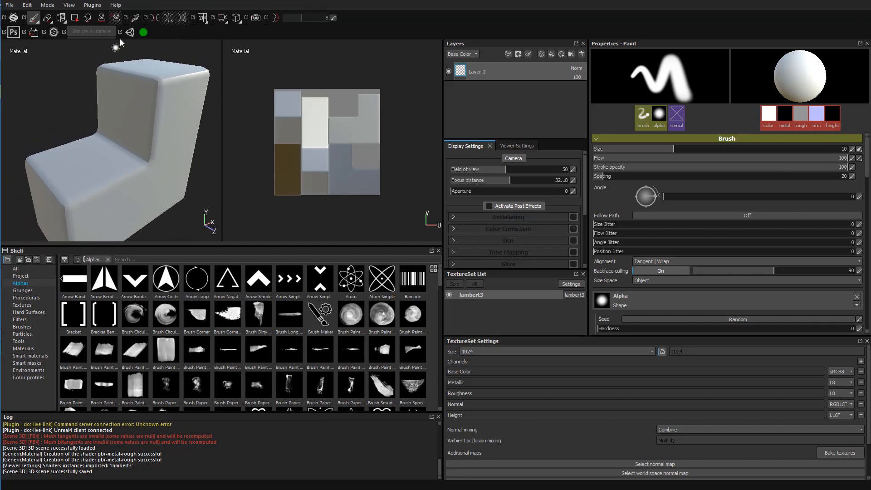
{"action": "left_click", "coordinate": [143, 33]}
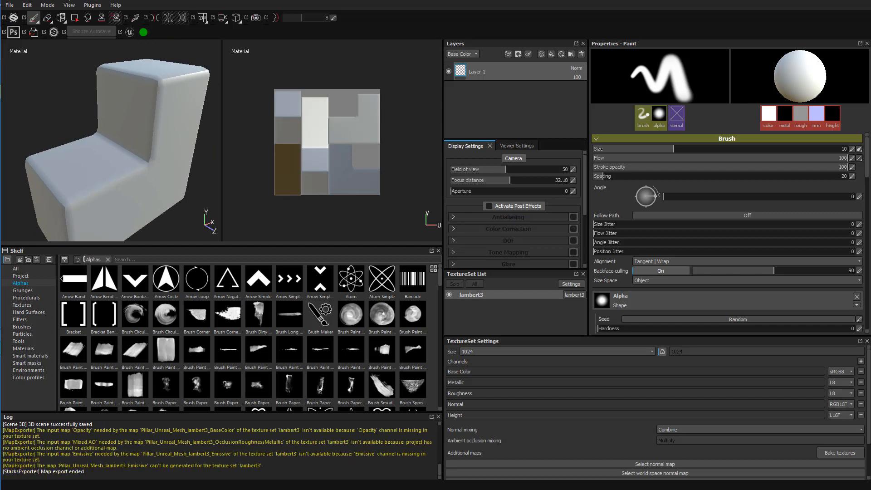
Resize the Painter window so Unreal shows beside it, then bring Painter back in front
{"action": "left_click_drag", "start_coordinate": [1, 0], "coordinate": [472, 2]}
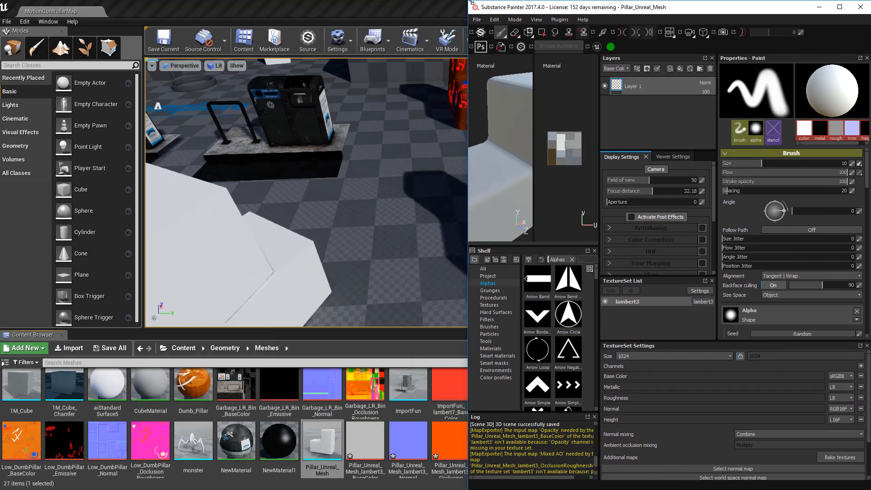
{"action": "right_click_drag", "start_coordinate": [401, 156], "coordinate": [353, 150]}
{"action": "key", "text": "d"}
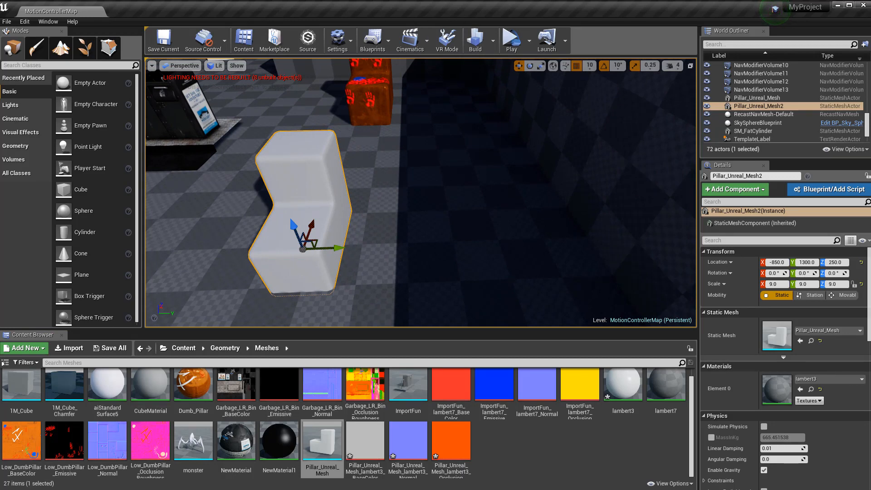
{"action": "key", "text": "alt+Tab"}
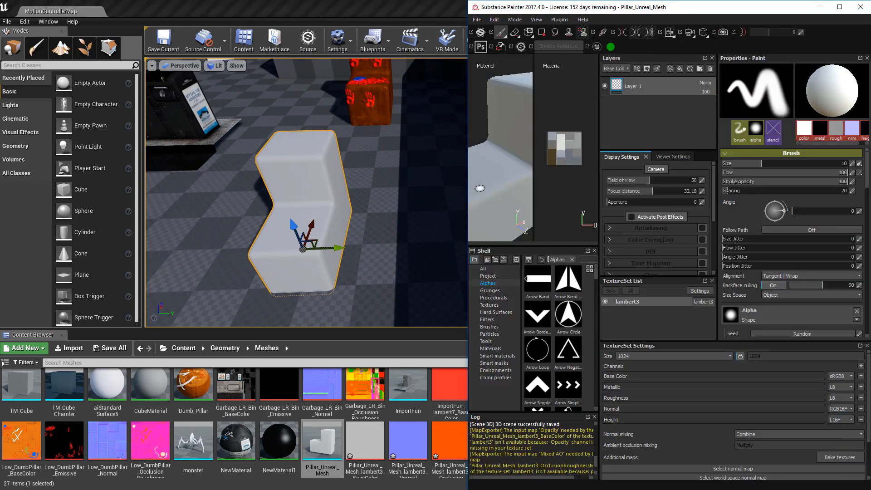
{"action": "left_click_drag", "start_coordinate": [467, 178], "coordinate": [403, 181]}
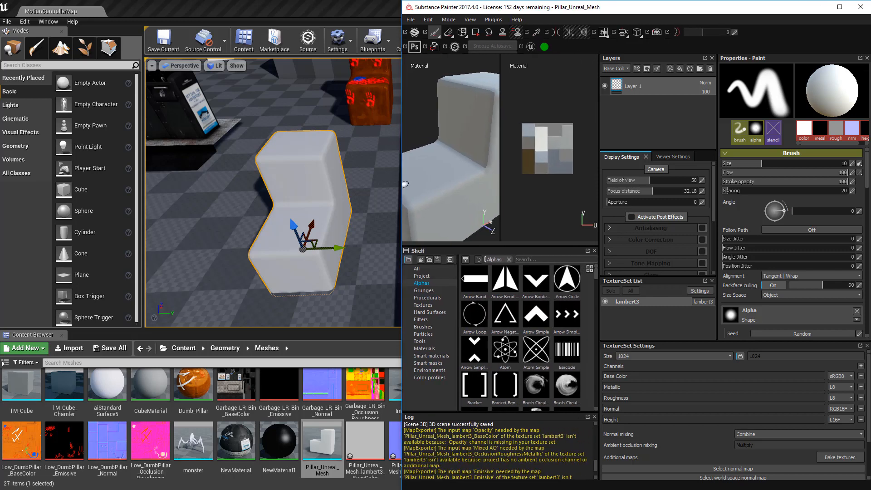
Add a Brass Pure material layer from the Shelf and return to the Unreal Editor
{"action": "left_click", "coordinate": [426, 335]}
{"action": "left_click", "coordinate": [428, 313]}
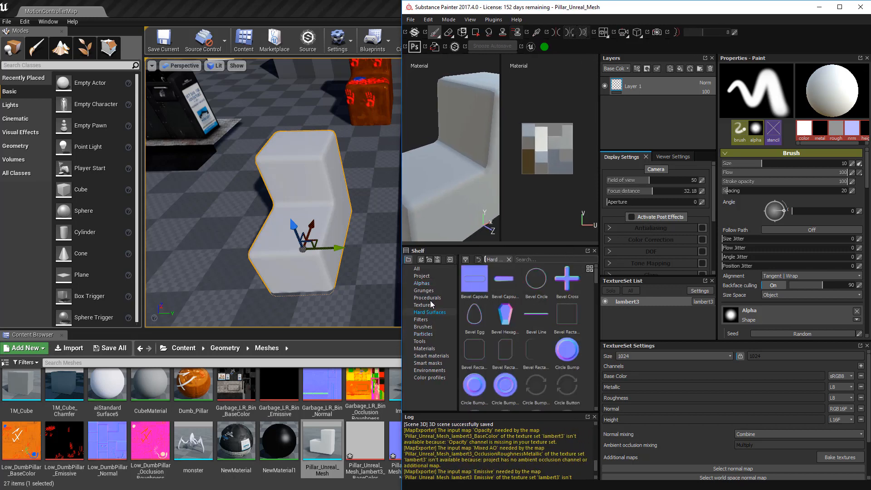
{"action": "left_click", "coordinate": [427, 299]}
{"action": "left_click", "coordinate": [431, 348]}
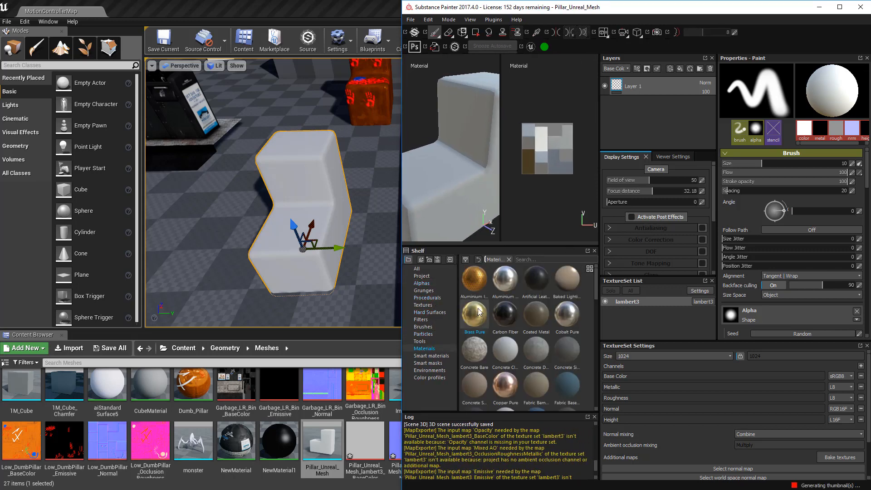
{"action": "left_click_drag", "start_coordinate": [474, 313], "coordinate": [651, 84]}
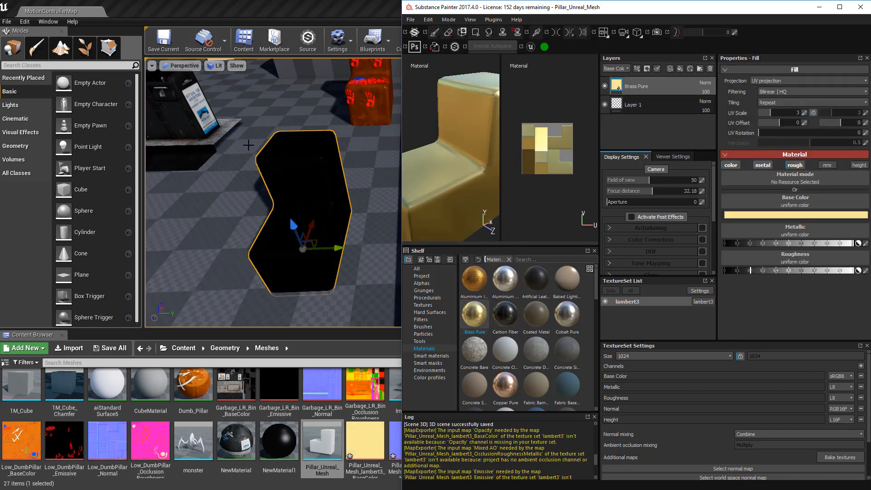
{"action": "left_click", "coordinate": [262, 199]}
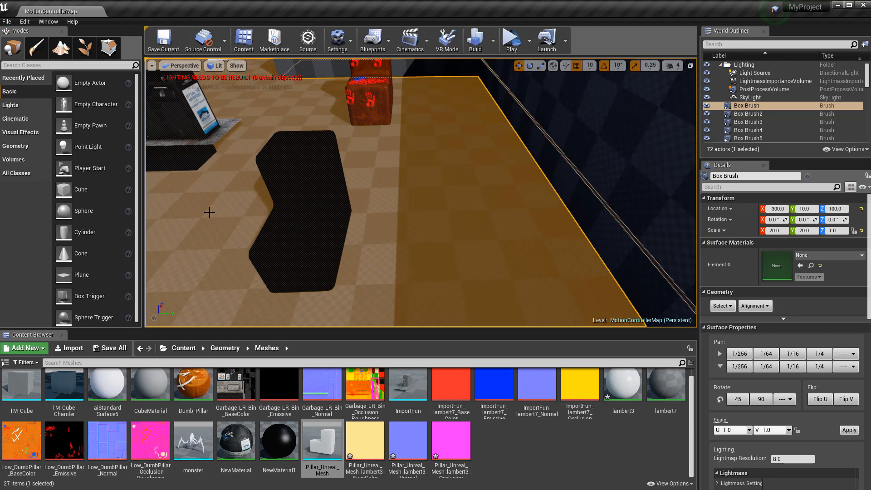
Run Build Lighting Only, allowing SwarmAgent through the firewall, and close Build Status
{"action": "left_click_drag", "start_coordinate": [209, 212], "coordinate": [214, 205], "text": "alt"}
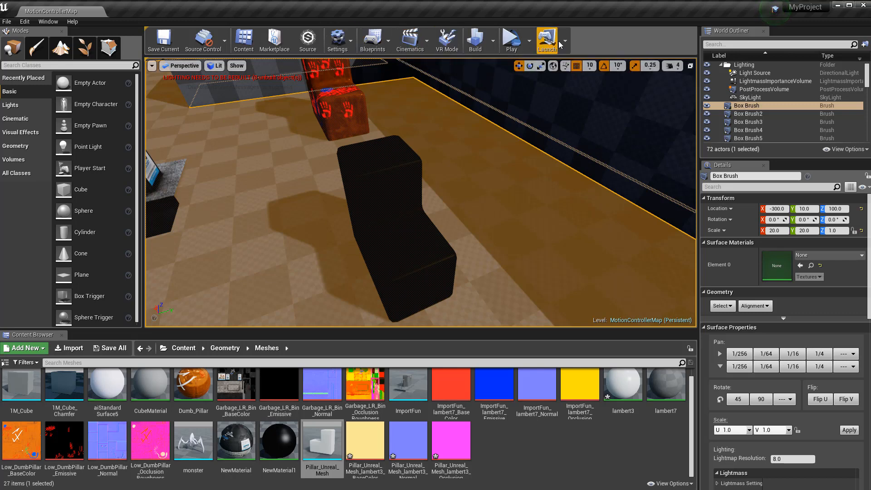
{"action": "left_click", "coordinate": [490, 43]}
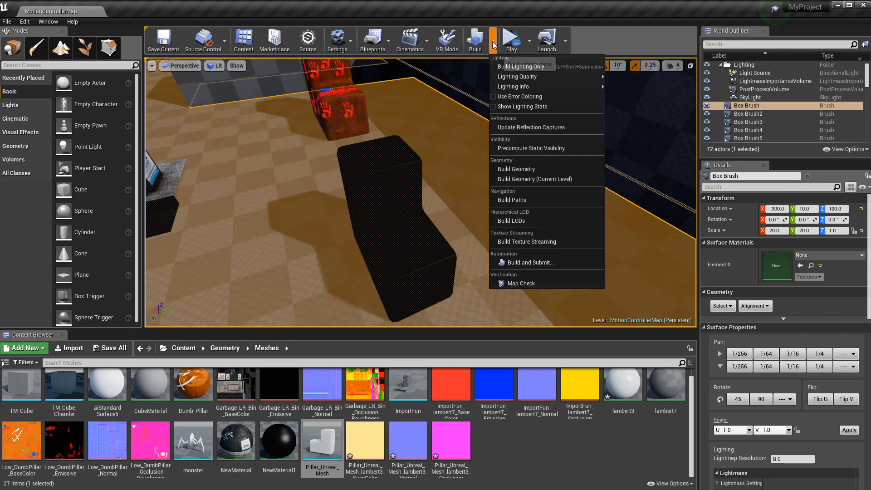
{"action": "left_click", "coordinate": [550, 66]}
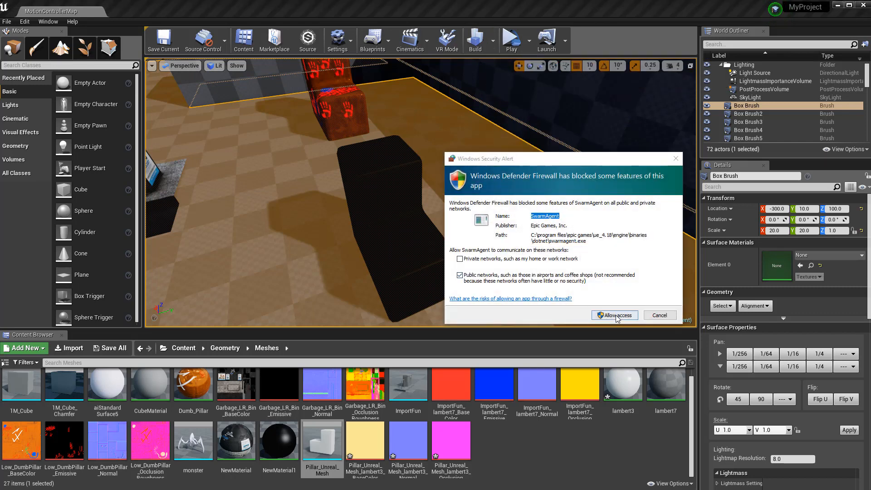
{"action": "left_click", "coordinate": [616, 315]}
{"action": "left_click", "coordinate": [564, 260]}
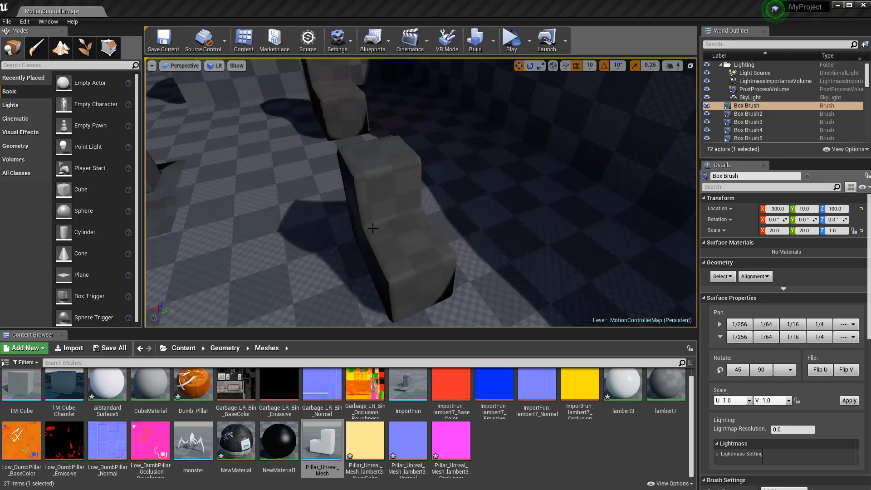
Select and orbit around the black Pillar_Unreal_Mesh2, then drop Concrete Bare onto Painter's Layers stack
{"action": "left_click", "coordinate": [391, 204]}
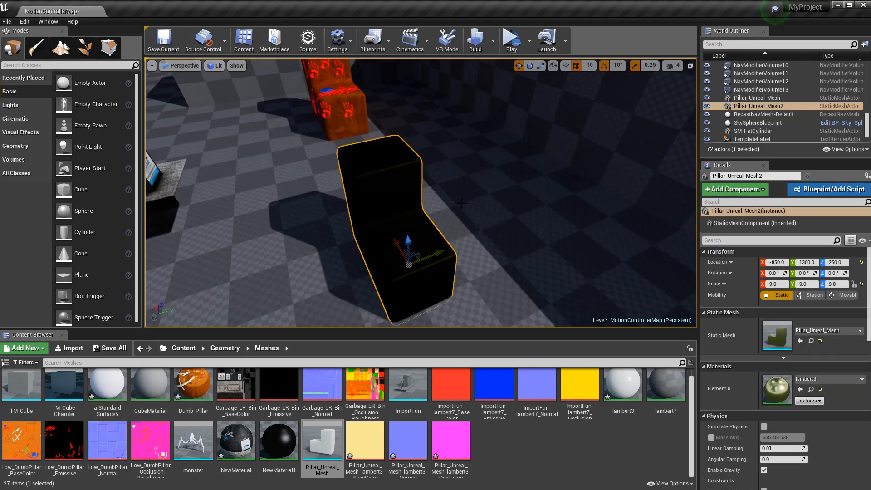
{"action": "left_click_drag", "start_coordinate": [462, 203], "coordinate": [409, 197], "text": "alt"}
{"action": "right_click_drag", "start_coordinate": [410, 186], "coordinate": [391, 186]}
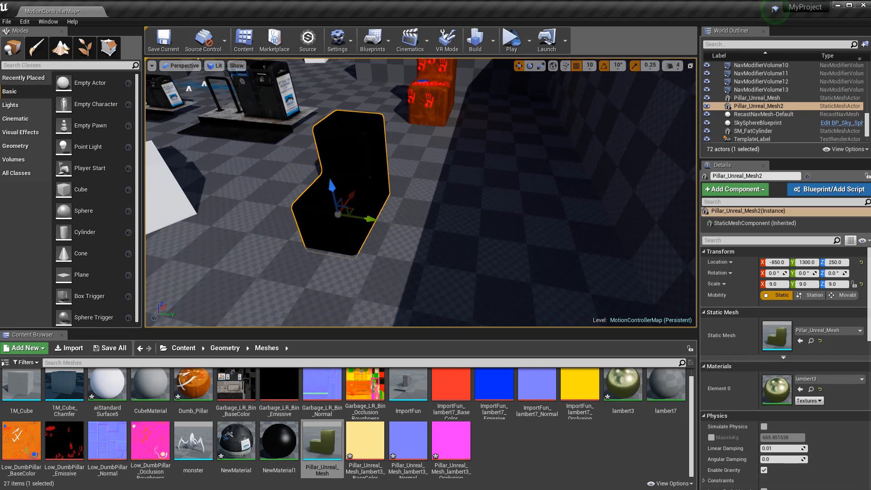
{"action": "key", "text": "alt+Tab"}
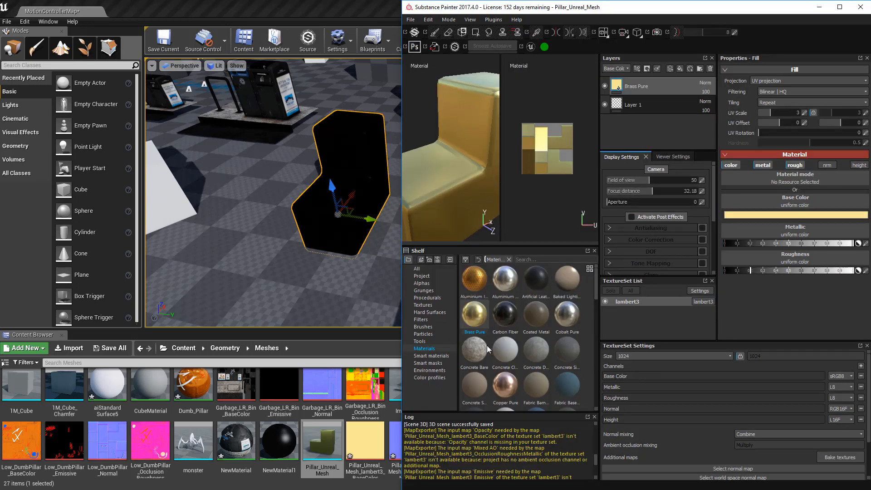
{"action": "left_click_drag", "start_coordinate": [488, 349], "coordinate": [649, 90]}
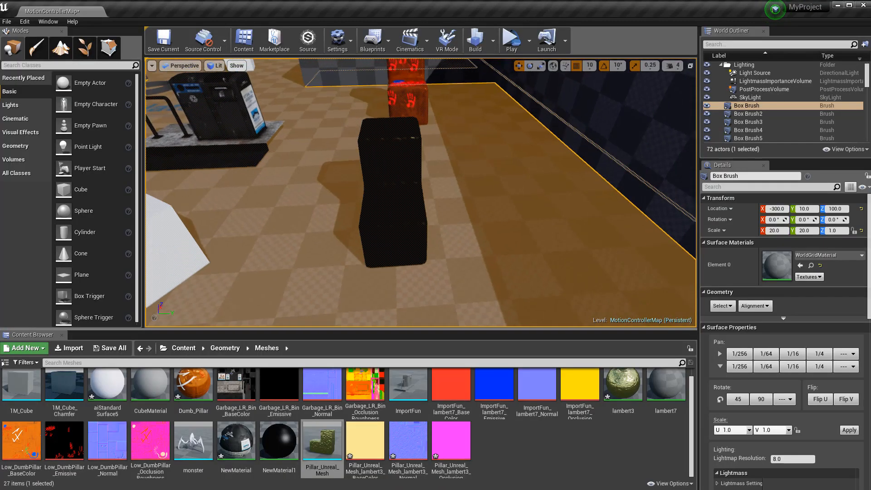
Select the black pillar, inspect its surface up close, and rebuild the level
{"action": "mouse_move", "coordinate": [230, 220]}
{"action": "left_mouse_down", "text": "alt"}
{"action": "mouse_move", "coordinate": [295, 219]}
{"action": "mouse_move", "coordinate": [230, 219]}
{"action": "left_mouse_up", "text": "alt"}
{"action": "mouse_move", "coordinate": [427, 226]}
{"action": "right_mouse_down"}
{"action": "mouse_move", "coordinate": [450, 226]}
{"action": "mouse_move", "coordinate": [431, 222]}
{"action": "right_mouse_up"}
{"action": "key", "text": "Escape"}
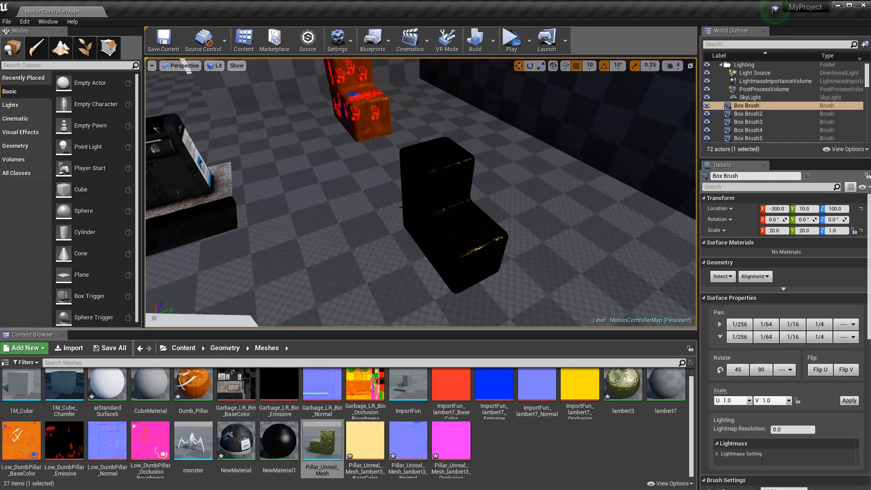
{"action": "left_click", "coordinate": [451, 223]}
{"action": "scroll", "coordinate": [450, 222], "scroll_direction": "up", "scroll_amount": 6}
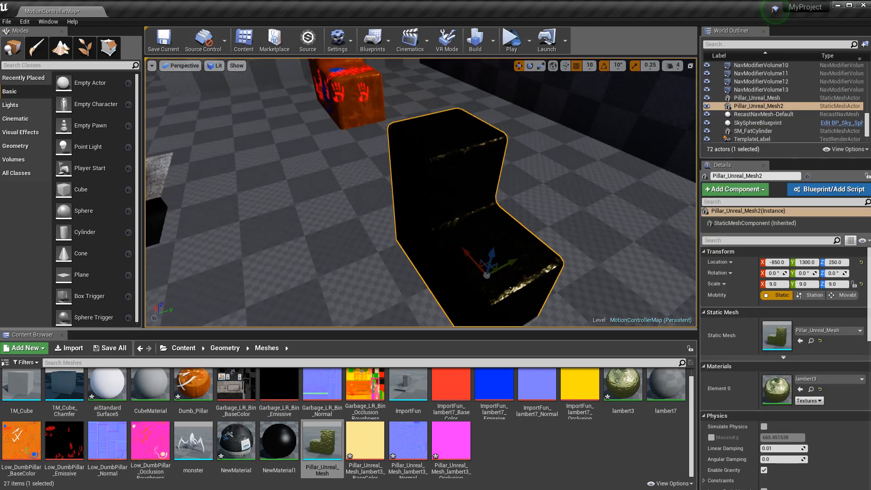
{"action": "right_click_drag", "start_coordinate": [451, 222], "coordinate": [460, 204]}
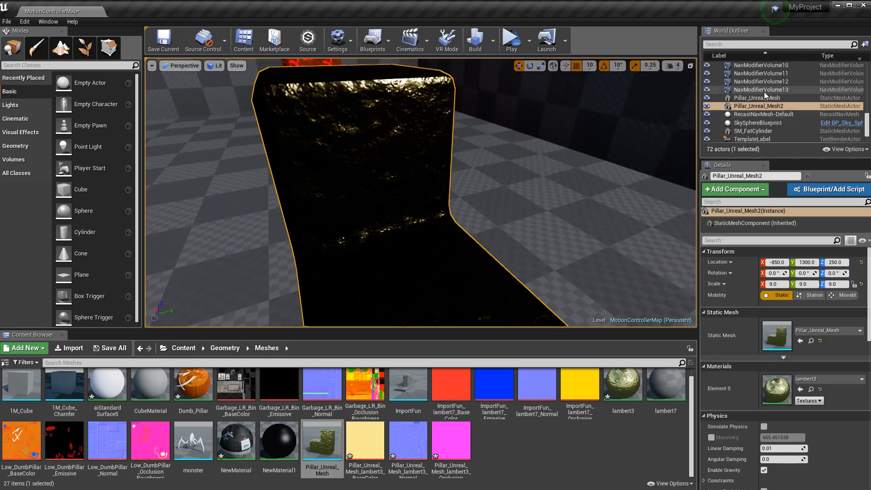
{"action": "left_click", "coordinate": [475, 43]}
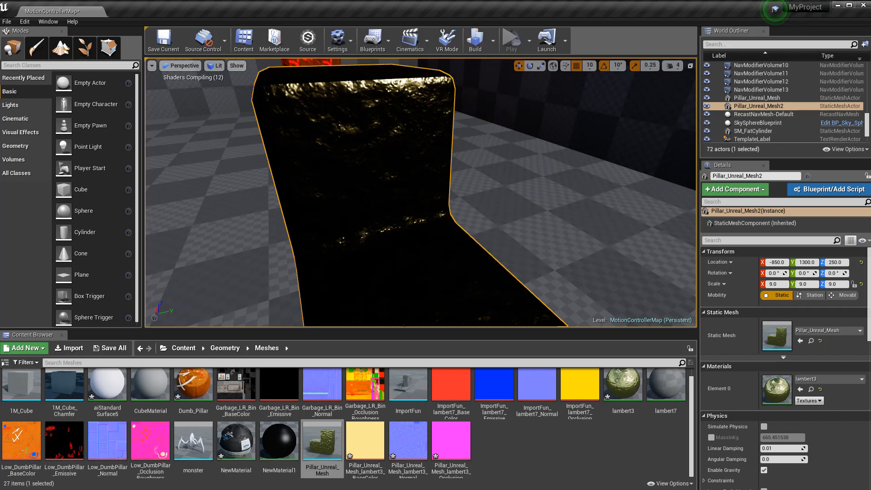
Check the Build options list, then open Pillar_Unreal_Mesh in the static mesh editor
{"action": "mouse_move", "coordinate": [421, 192]}
{"action": "right_mouse_down"}
{"action": "mouse_move", "coordinate": [440, 192]}
{"action": "mouse_move", "coordinate": [424, 193]}
{"action": "right_mouse_up"}
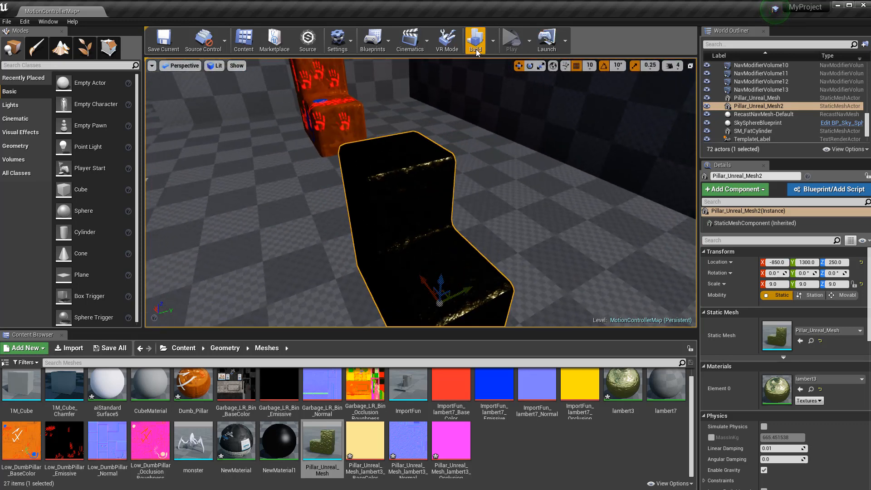
{"action": "left_click", "coordinate": [493, 40]}
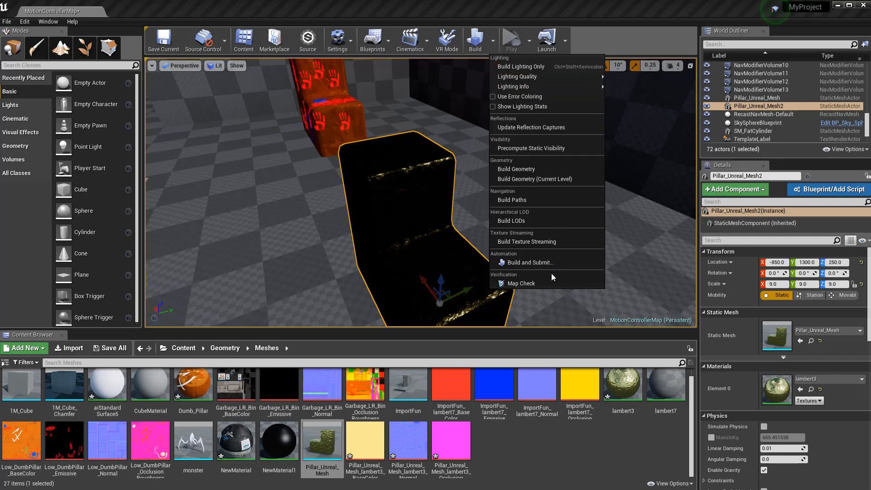
{"action": "left_click", "coordinate": [307, 218]}
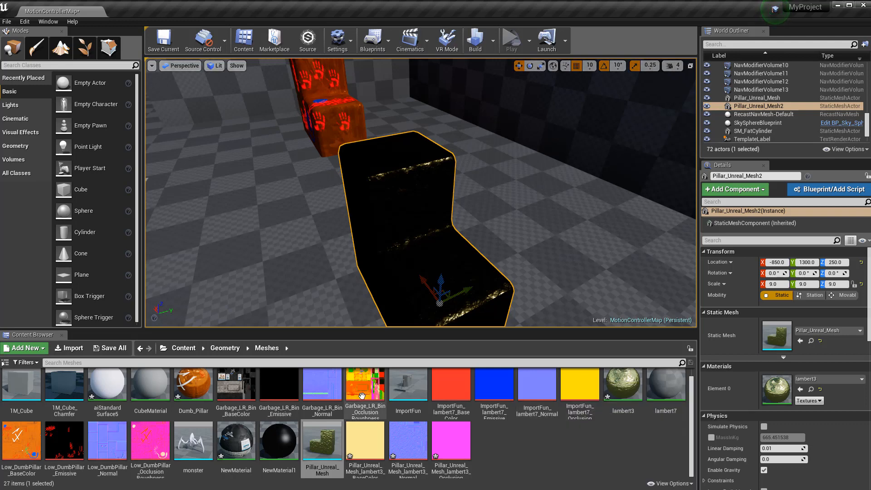
{"action": "mouse_move", "coordinate": [328, 450]}
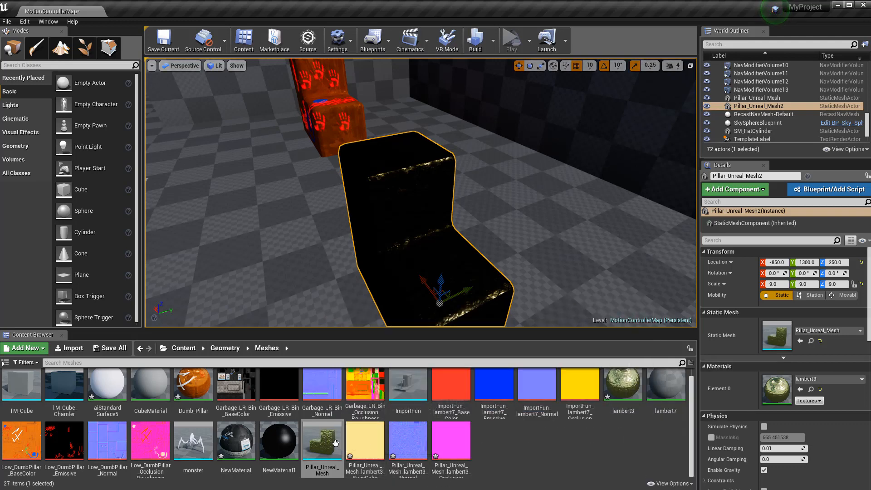
{"action": "double_click", "coordinate": [321, 440]}
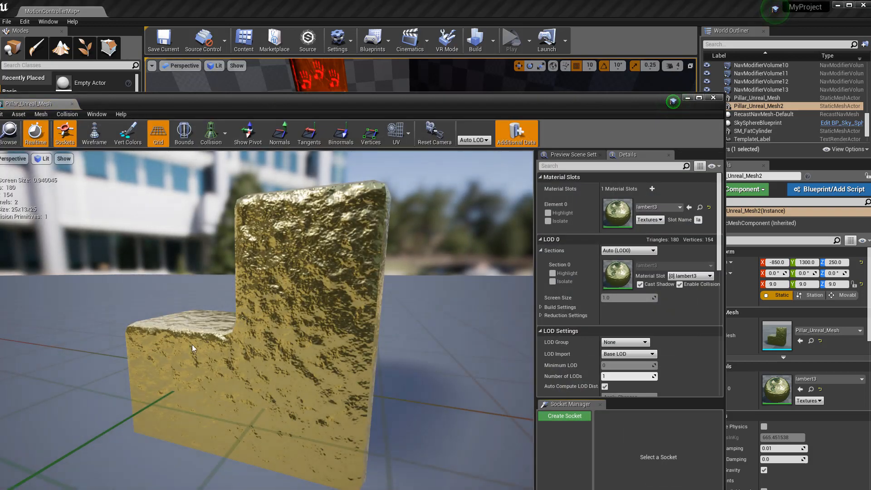
Orbit the brass pillar preview, scroll through its Details, and close the Static Mesh Editor
{"action": "left_click_drag", "start_coordinate": [192, 344], "coordinate": [295, 376]}
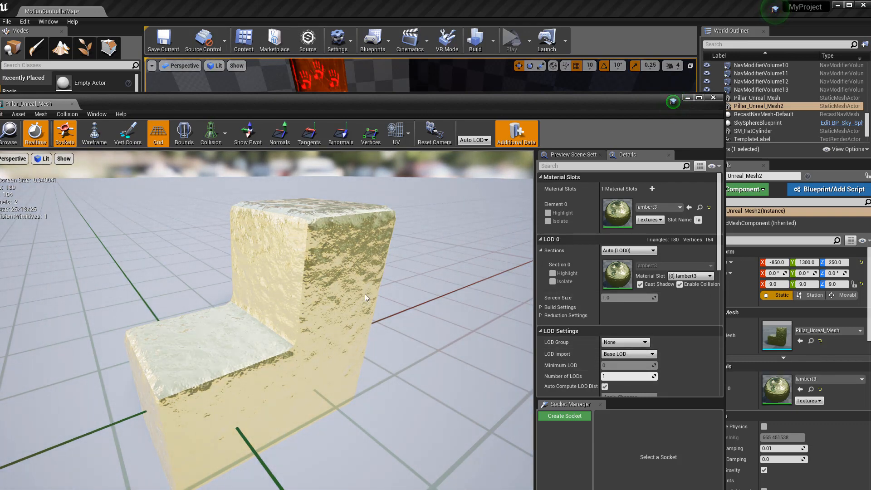
{"action": "scroll", "coordinate": [654, 354], "scroll_direction": "down", "scroll_amount": 3}
{"action": "scroll", "coordinate": [595, 307], "scroll_direction": "down", "scroll_amount": 10}
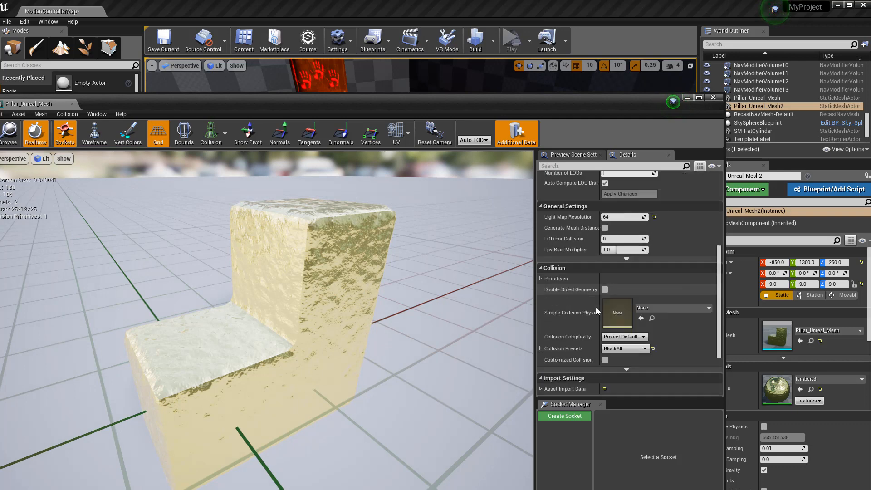
{"action": "scroll", "coordinate": [622, 325], "scroll_direction": "up", "scroll_amount": 9}
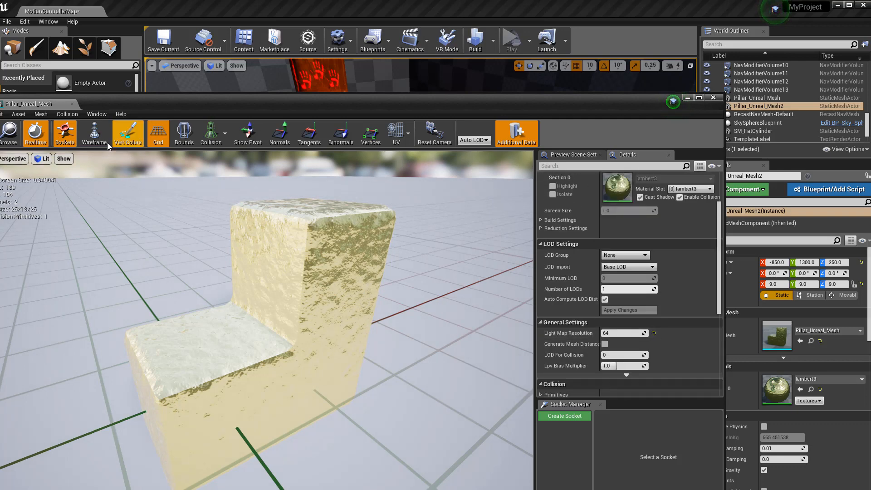
{"action": "left_click", "coordinate": [714, 97]}
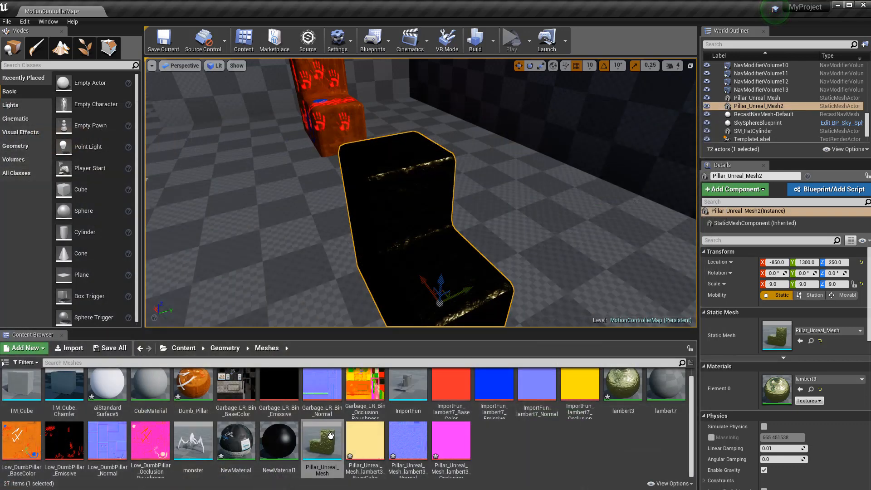
Open the lambert3 material and move its Normal, BaseColor and OcclusionRoughnessMetallic texture nodes upward
{"action": "double_click", "coordinate": [623, 383]}
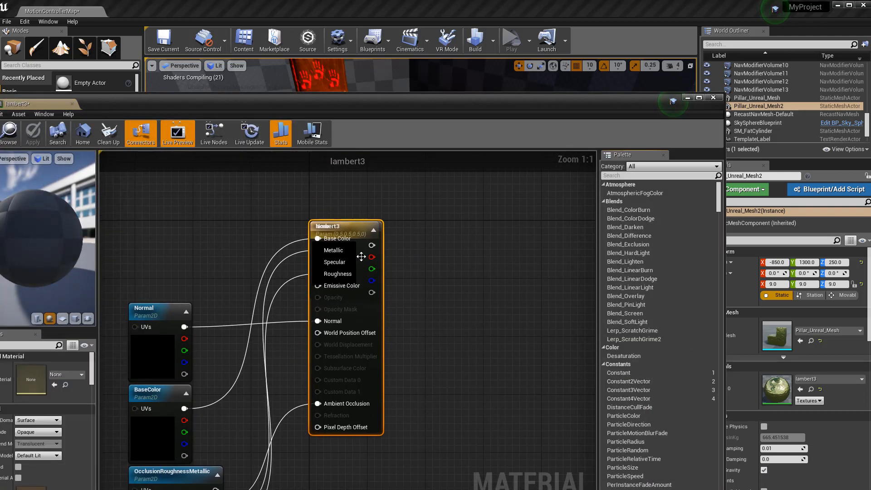
{"action": "scroll", "coordinate": [200, 347], "scroll_direction": "down", "scroll_amount": 4}
{"action": "scroll", "coordinate": [198, 353], "scroll_direction": "up", "scroll_amount": 4}
{"action": "left_click_drag", "start_coordinate": [154, 293], "coordinate": [148, 210]}
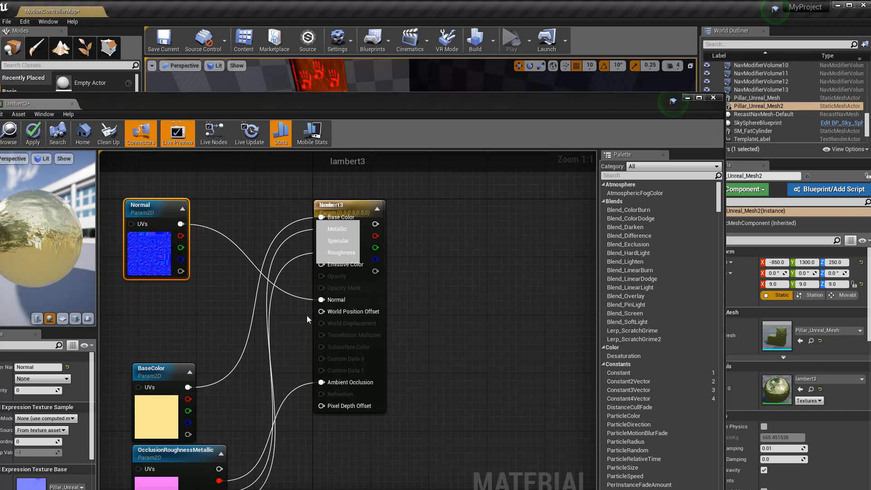
{"action": "left_click_drag", "start_coordinate": [163, 371], "coordinate": [163, 324]}
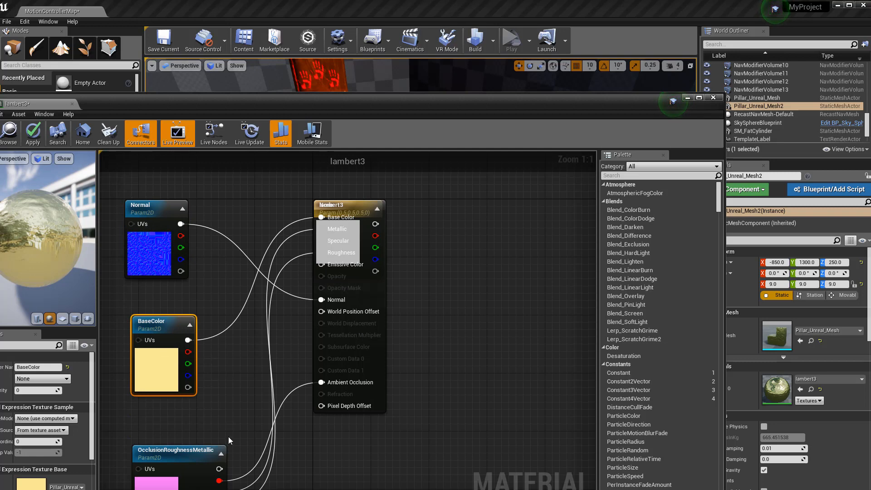
{"action": "left_click_drag", "start_coordinate": [178, 452], "coordinate": [163, 410]}
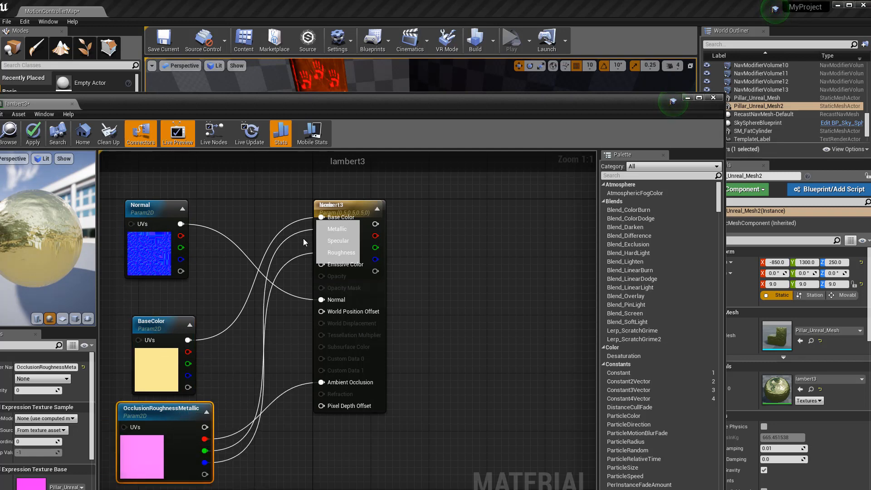
{"action": "left_click", "coordinate": [282, 366]}
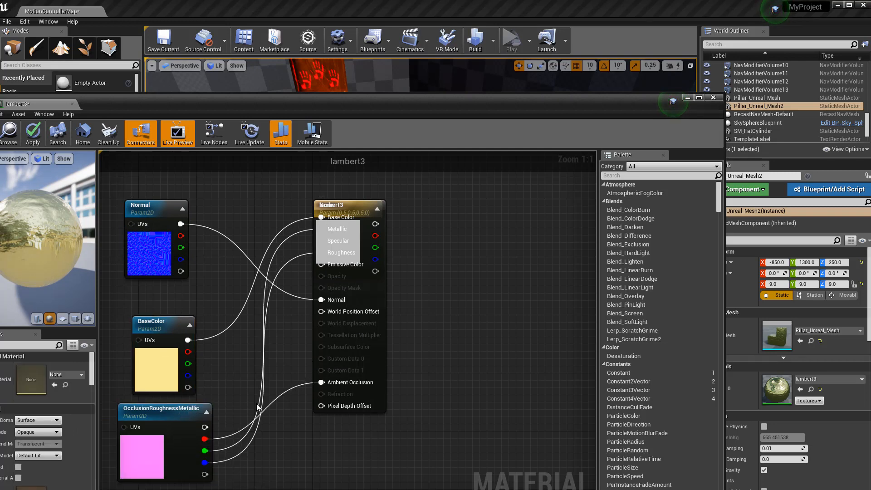
{"action": "scroll", "coordinate": [227, 399], "scroll_direction": "down", "scroll_amount": 1}
{"action": "scroll", "coordinate": [232, 394], "scroll_direction": "down", "scroll_amount": 3}
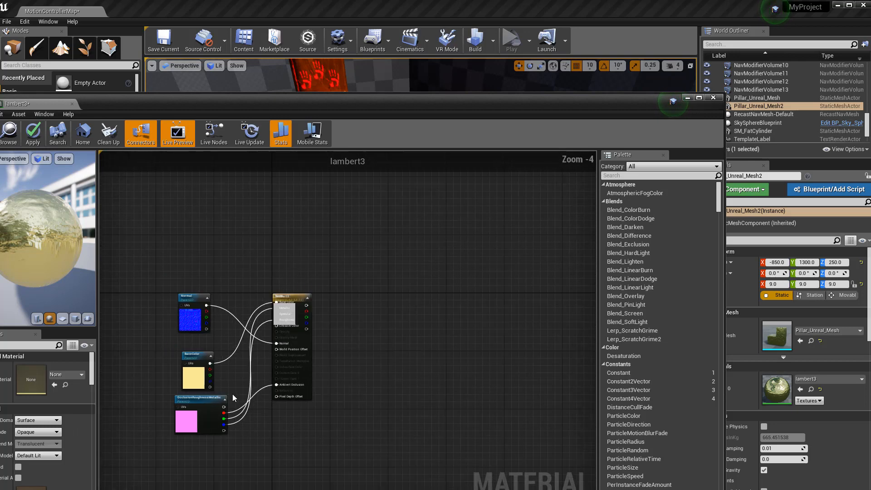
{"action": "scroll", "coordinate": [202, 450], "scroll_direction": "up", "scroll_amount": 4}
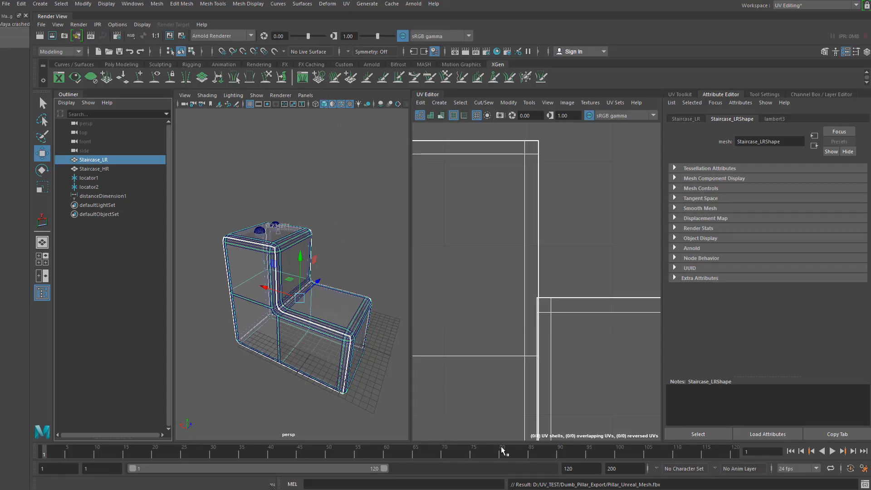
Back in Painter, add an Emissive channel to the pillar's texture set
{"action": "key", "text": "alt+Tab"}
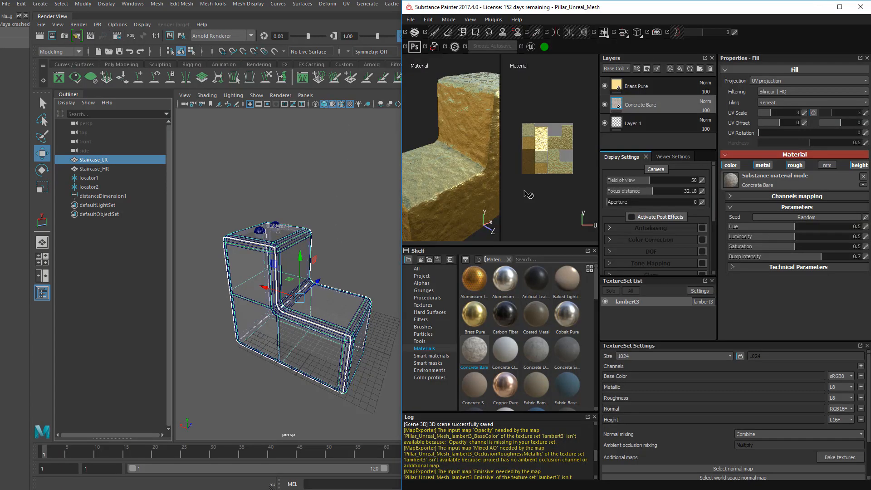
{"action": "scroll", "coordinate": [467, 167], "scroll_direction": "up", "scroll_amount": 2}
{"action": "scroll", "coordinate": [463, 176], "scroll_direction": "down", "scroll_amount": 5}
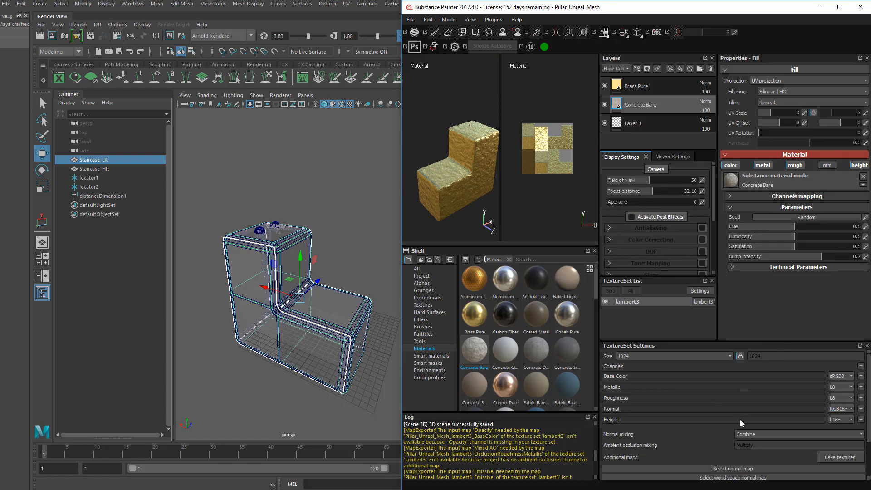
{"action": "left_click", "coordinate": [861, 366]}
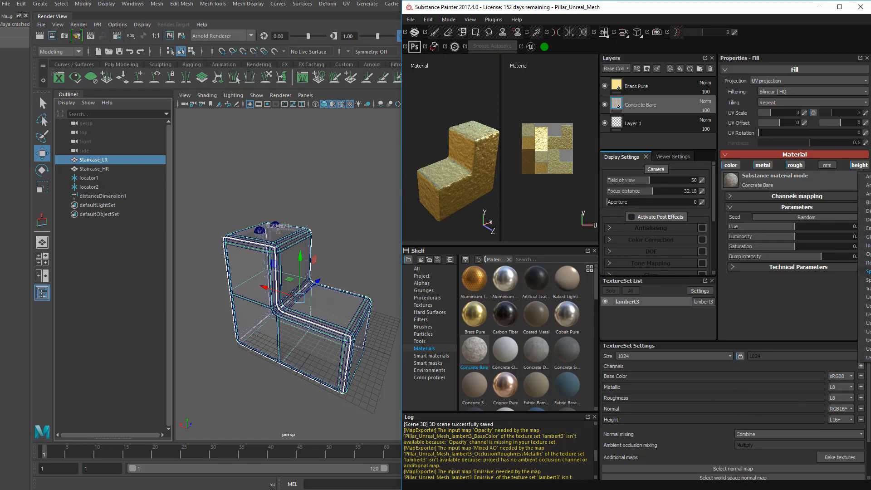
{"action": "left_click", "coordinate": [867, 228]}
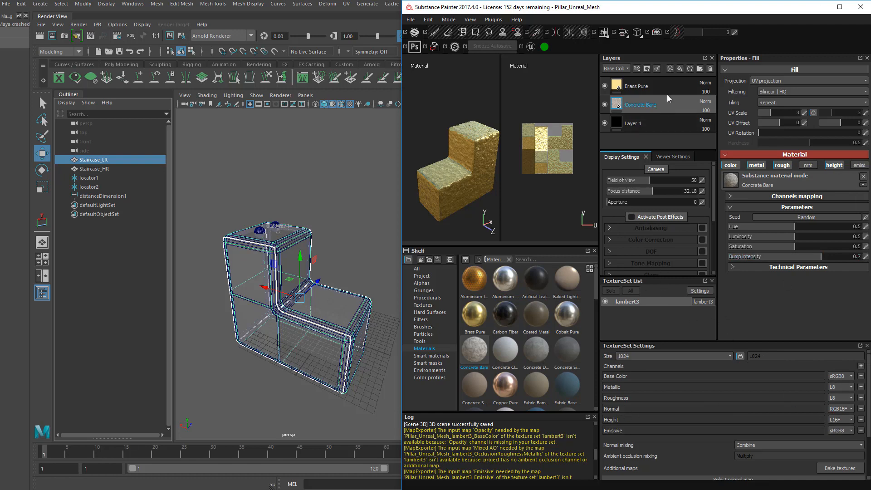
Add a new paint layer at the top of the stack that paints only the emissive channel
{"action": "left_click", "coordinate": [690, 68]}
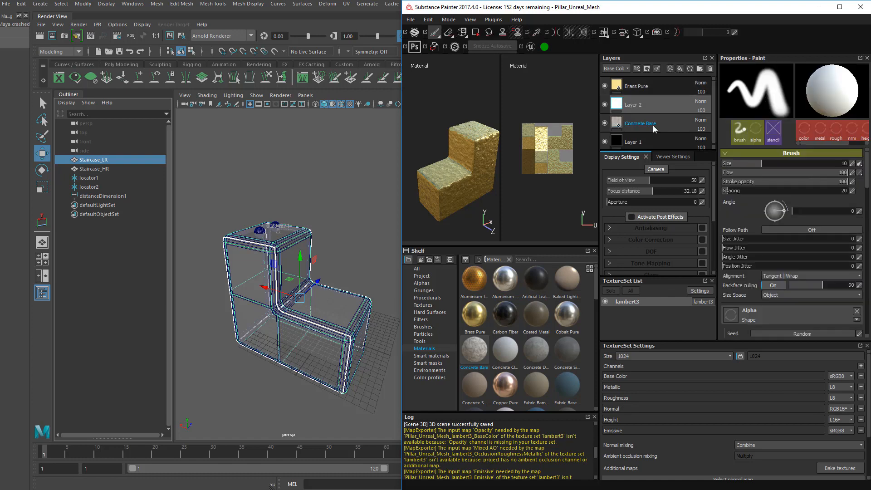
{"action": "left_click_drag", "start_coordinate": [634, 107], "coordinate": [633, 80]}
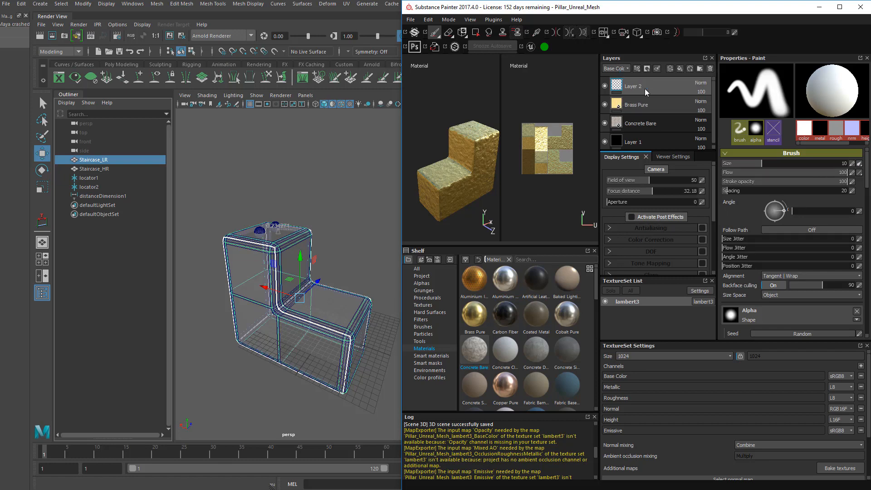
{"action": "scroll", "coordinate": [772, 227], "scroll_direction": "down", "scroll_amount": 5}
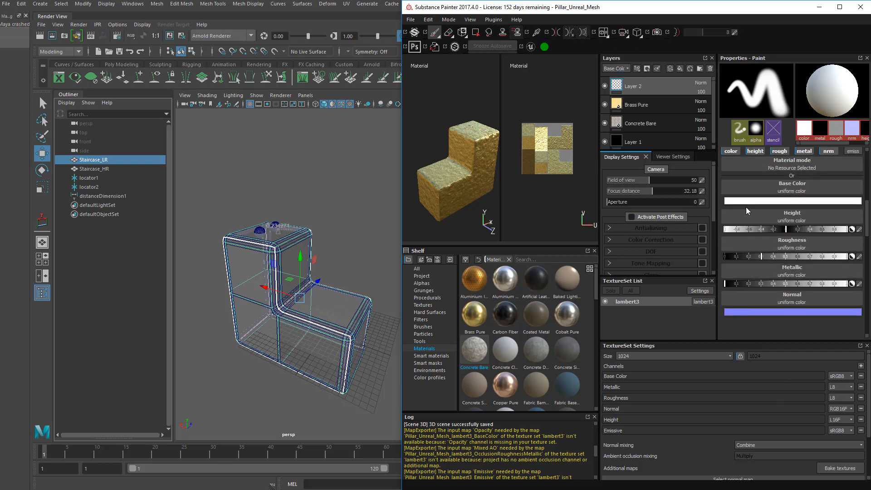
{"action": "left_click", "coordinate": [736, 207]}
{"action": "left_click", "coordinate": [757, 207]}
{"action": "left_click", "coordinate": [782, 207]}
{"action": "left_click", "coordinate": [805, 208]}
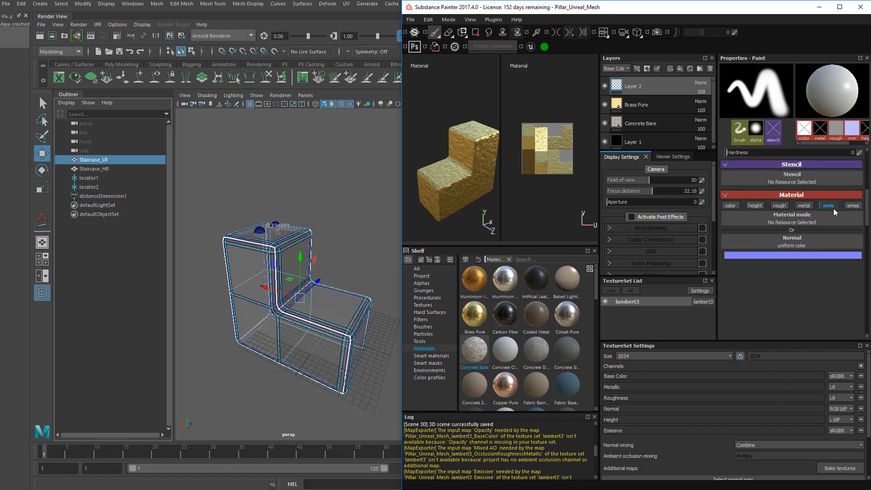
{"action": "left_click", "coordinate": [831, 207]}
{"action": "left_click", "coordinate": [852, 207]}
Set the emissive colour to bright red and paint looping strokes across the model
{"action": "left_click", "coordinate": [771, 258]}
{"action": "left_click_drag", "start_coordinate": [745, 251], "coordinate": [774, 228]}
{"action": "left_click", "coordinate": [824, 207]}
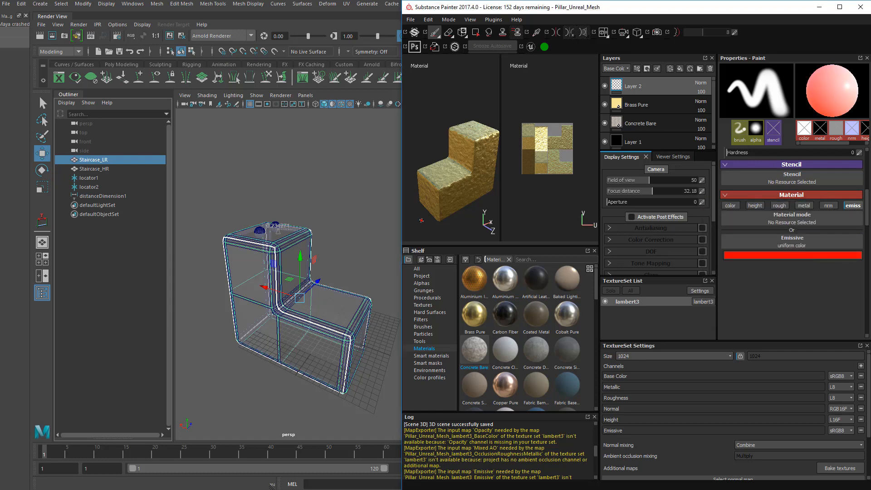
{"action": "mouse_move", "coordinate": [453, 187]}
{"action": "left_mouse_down"}
{"action": "mouse_move", "coordinate": [475, 163]}
{"action": "mouse_move", "coordinate": [467, 181]}
{"action": "left_mouse_up"}
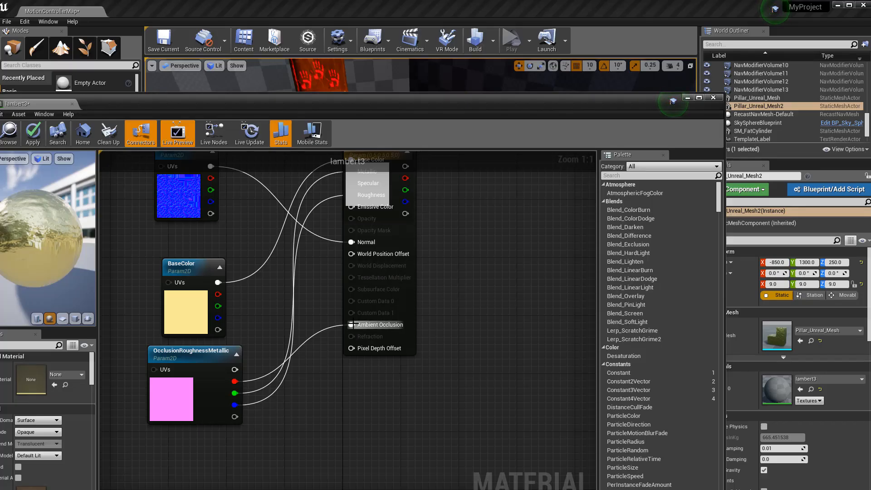
Close the lambert3 material editor, apply the changes to the original, then reopen and close it
{"action": "left_click", "coordinate": [713, 97]}
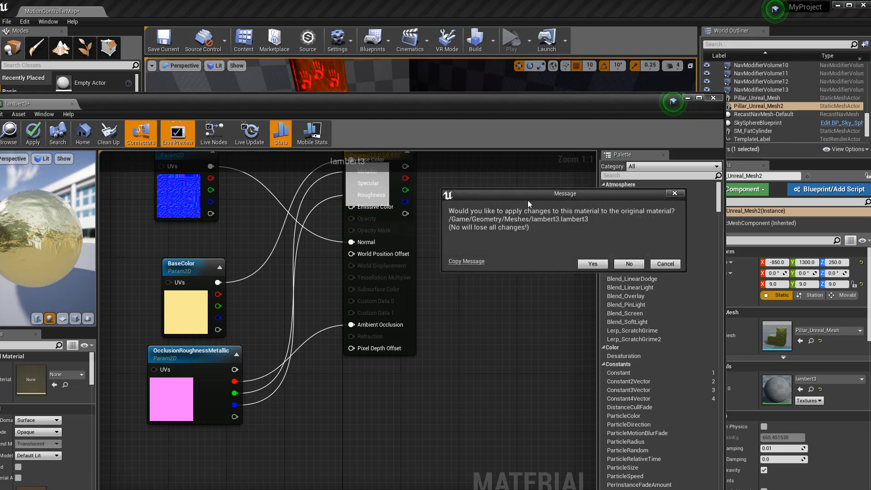
{"action": "left_click", "coordinate": [605, 265]}
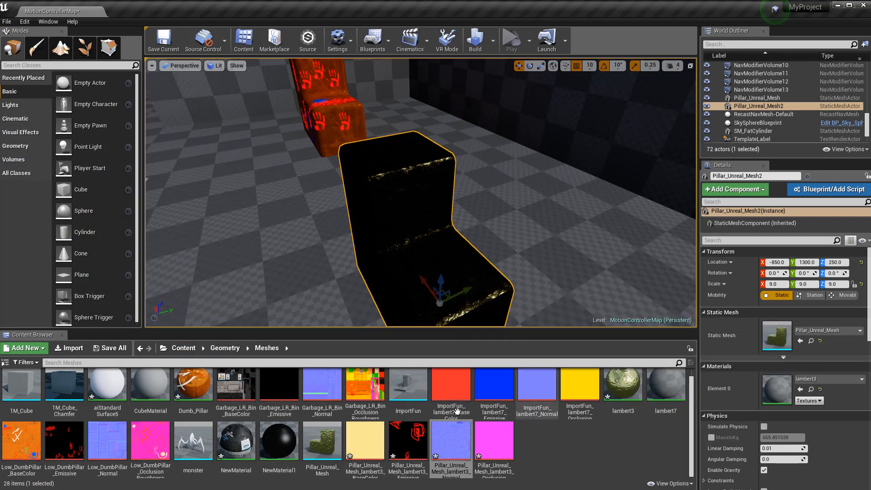
{"action": "double_click", "coordinate": [635, 380]}
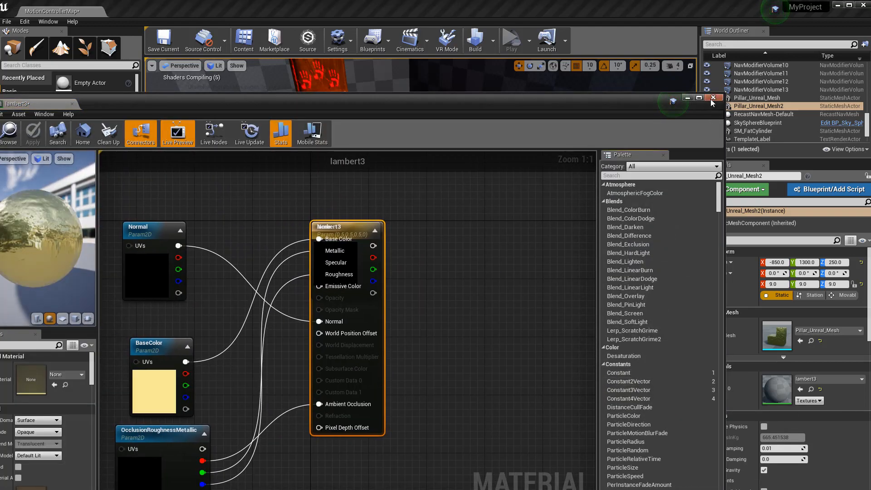
{"action": "left_click", "coordinate": [713, 98]}
Inspect Pillar_Unreal_Mesh from all sides in its preview, then close it
{"action": "double_click", "coordinate": [322, 440]}
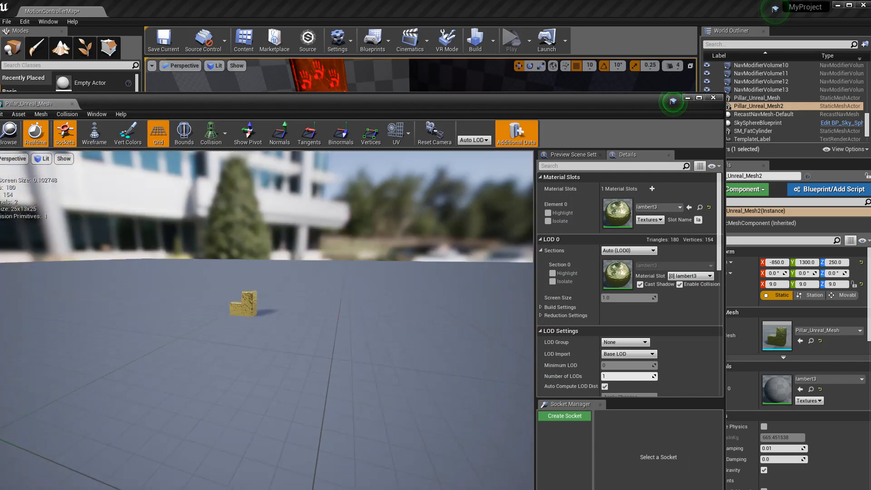
{"action": "right_click_drag", "start_coordinate": [235, 339], "coordinate": [285, 394]}
{"action": "scroll", "coordinate": [254, 341], "scroll_direction": "up", "scroll_amount": 3}
{"action": "scroll", "coordinate": [279, 355], "scroll_direction": "up", "scroll_amount": 4}
{"action": "scroll", "coordinate": [279, 355], "scroll_direction": "down", "scroll_amount": 3}
{"action": "scroll", "coordinate": [279, 354], "scroll_direction": "up", "scroll_amount": 1}
{"action": "left_click_drag", "start_coordinate": [331, 297], "coordinate": [413, 290], "text": "alt"}
{"action": "left_click", "coordinate": [713, 97]}
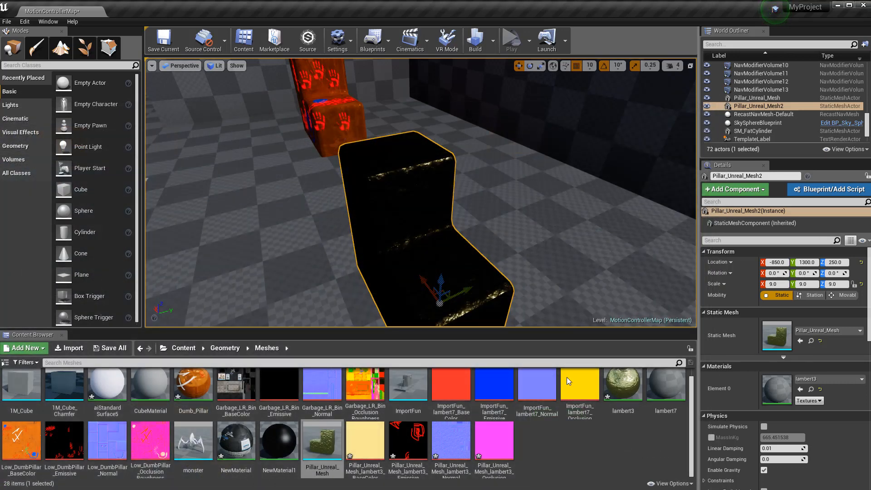
{"action": "left_click", "coordinate": [322, 447]}
{"action": "left_click", "coordinate": [585, 429]}
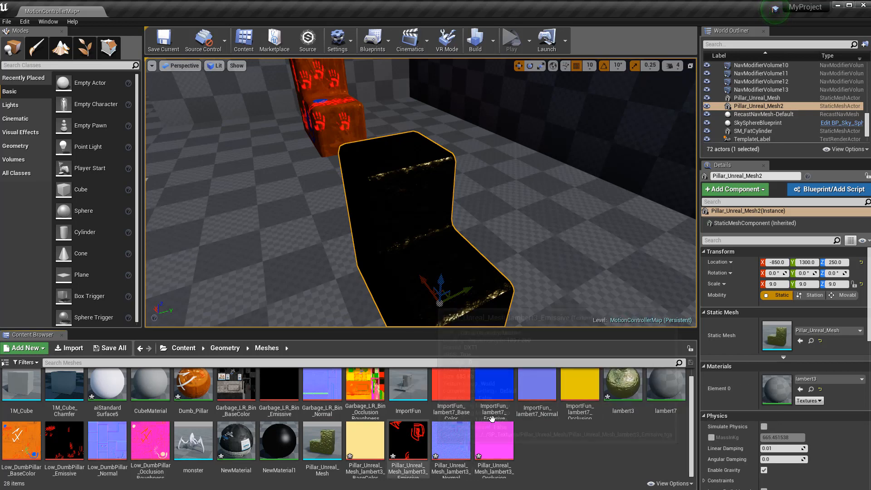
Add the Emissive texture to lambert3 as a Texture Sample, wire RGB to Emissive Color, and apply
{"action": "double_click", "coordinate": [625, 389]}
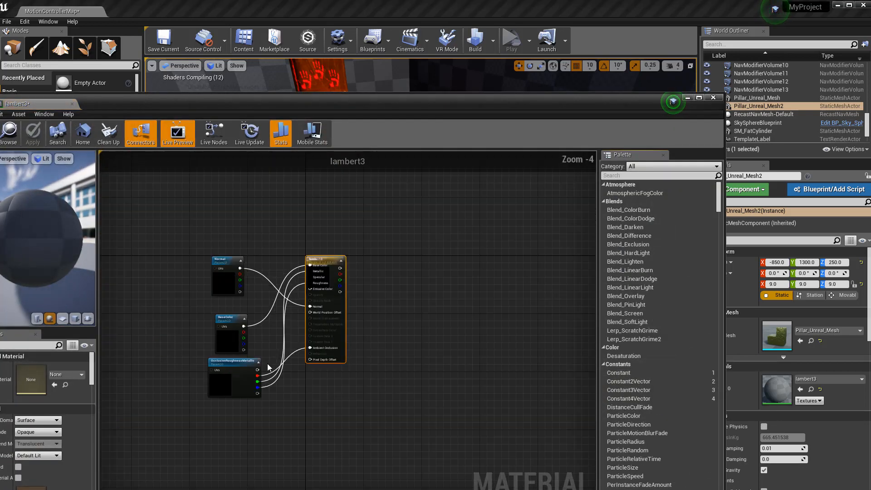
{"action": "left_click_drag", "start_coordinate": [225, 110], "coordinate": [636, 69]}
{"action": "left_click_drag", "start_coordinate": [488, 415], "coordinate": [673, 364]}
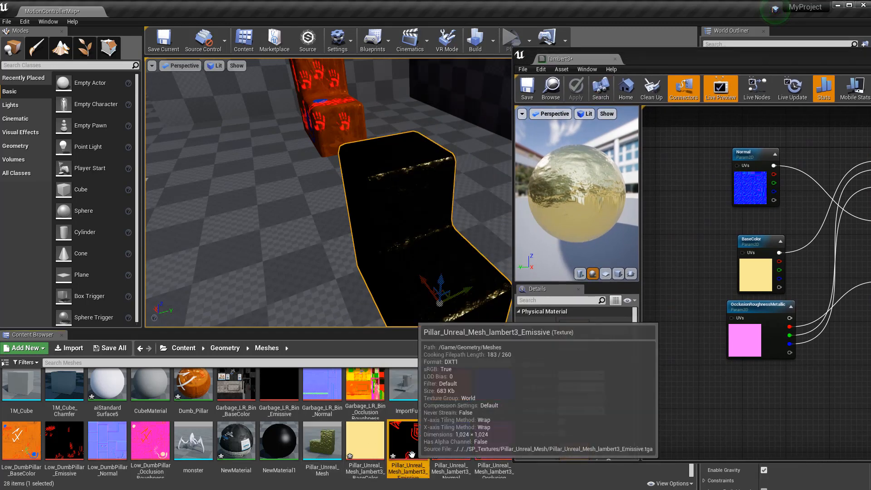
{"action": "left_click_drag", "start_coordinate": [823, 59], "coordinate": [329, 69]}
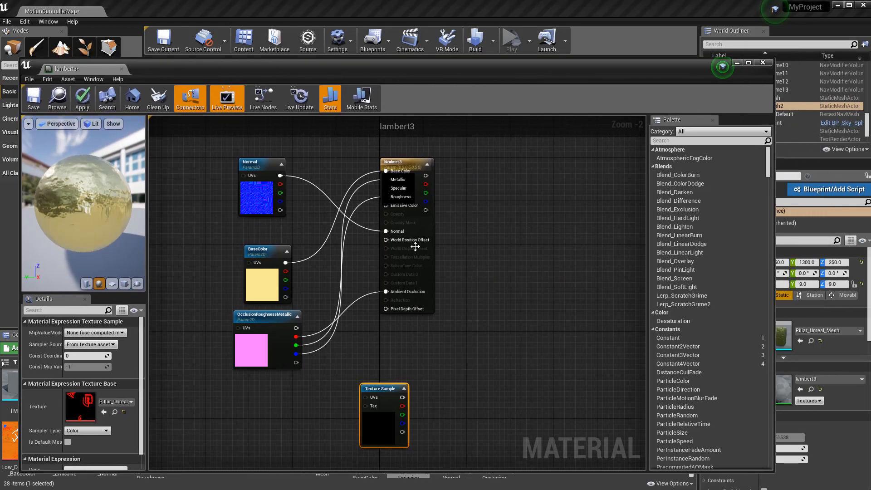
{"action": "left_click_drag", "start_coordinate": [366, 398], "coordinate": [312, 398]}
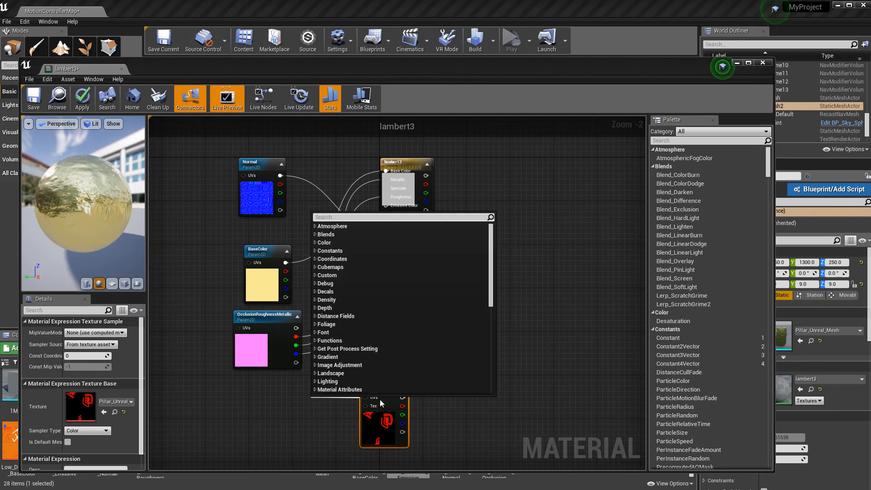
{"action": "left_click", "coordinate": [496, 175]}
{"action": "left_click_drag", "start_coordinate": [402, 397], "coordinate": [386, 208]}
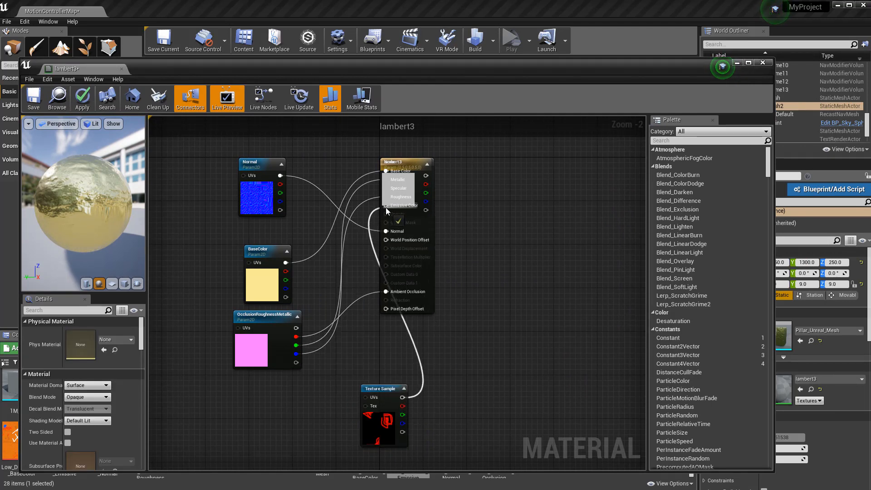
{"action": "left_click", "coordinate": [763, 62]}
{"action": "left_click", "coordinate": [588, 267]}
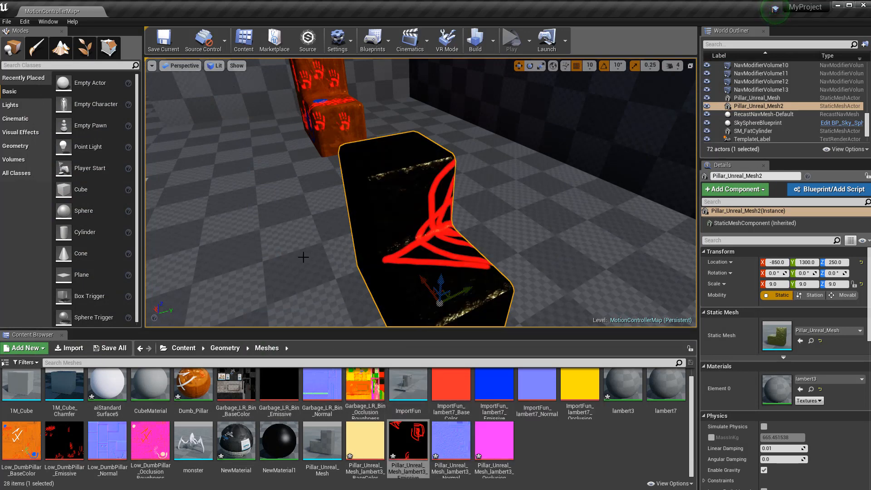
Raise Pillar_Unreal_Mesh2 along Z to 310 and look around the glowing pillar
{"action": "mouse_move", "coordinate": [486, 249]}
{"action": "right_mouse_down"}
{"action": "mouse_move", "coordinate": [435, 248]}
{"action": "mouse_move", "coordinate": [486, 249]}
{"action": "right_mouse_up"}
{"action": "left_click_drag", "start_coordinate": [486, 249], "coordinate": [584, 227]}
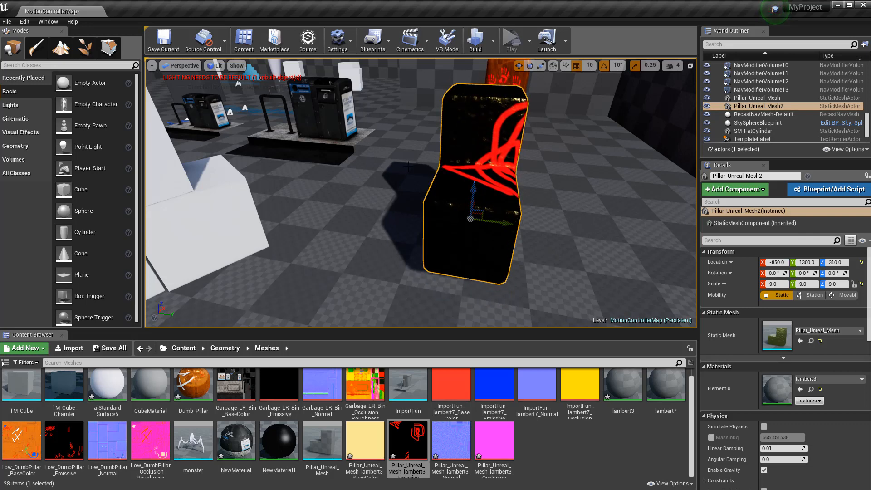
{"action": "right_click_drag", "start_coordinate": [584, 226], "coordinate": [630, 240]}
{"action": "right_click_drag", "start_coordinate": [459, 176], "coordinate": [453, 182]}
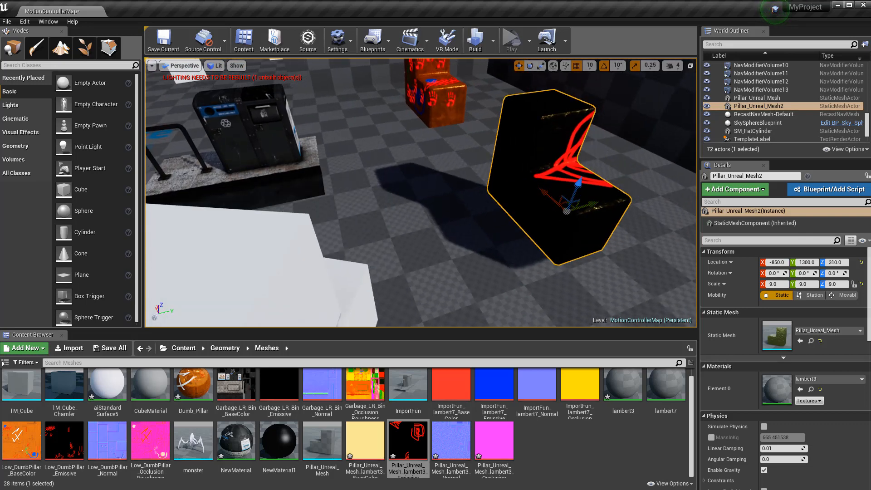